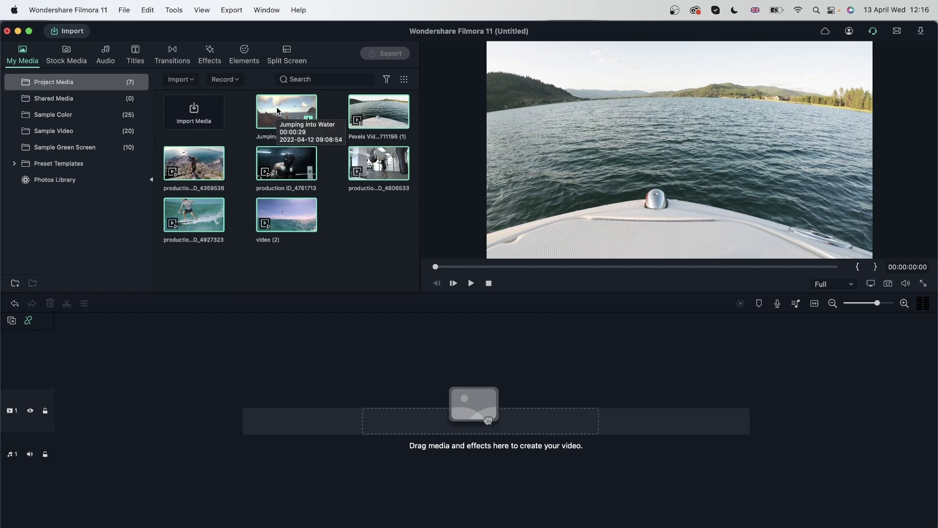
Step: Drag the seven imported clips onto the timeline, starting with Jumping into Water, and resolve the resolution mismatch
{"action": "left_click_drag", "start_coordinate": [275, 108], "coordinate": [57, 420]}
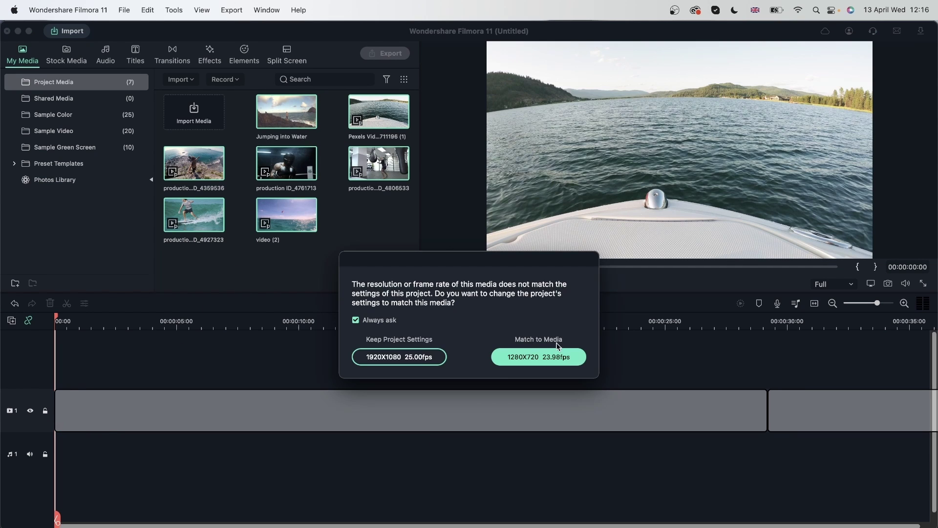
{"action": "left_click", "coordinate": [359, 359]}
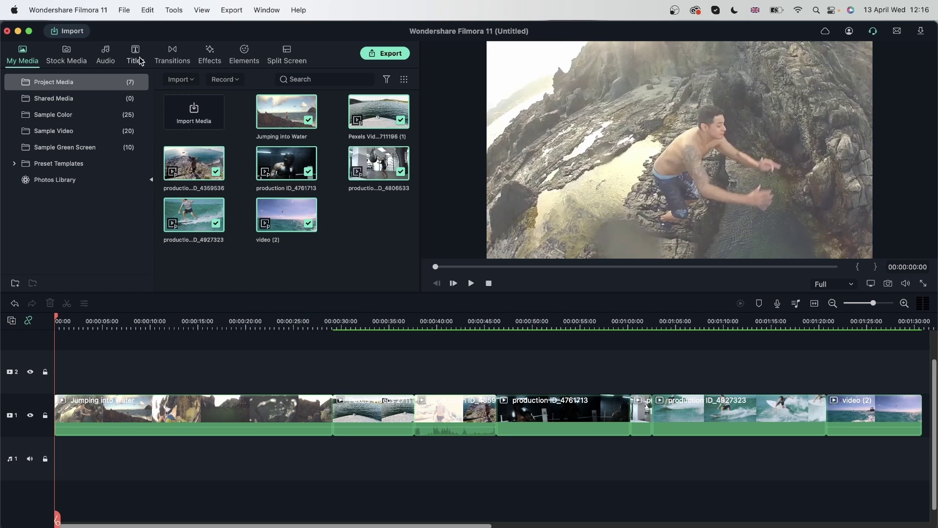
Step: Browse Effects > Filmstock > Cinematic and download the 8MM Dirt Organic Film Grain overlay
{"action": "left_click", "coordinate": [199, 60]}
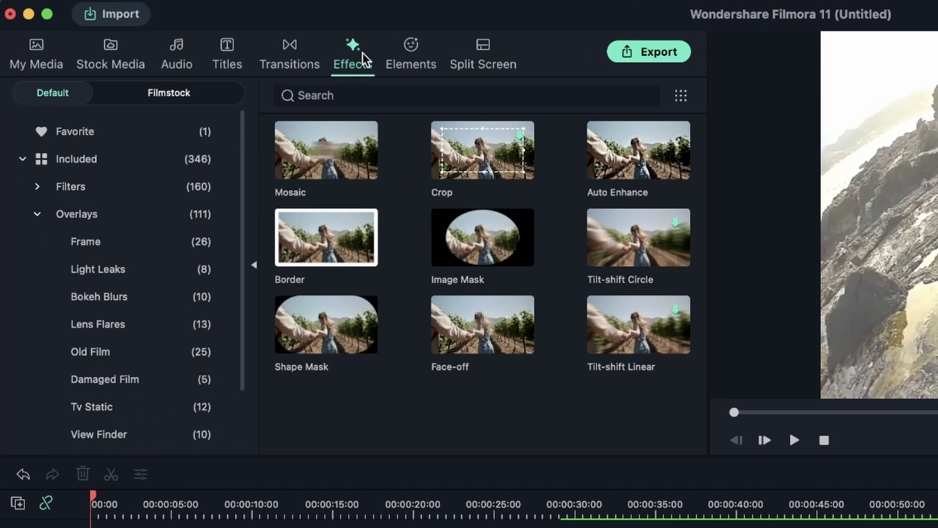
{"action": "left_click", "coordinate": [89, 186]}
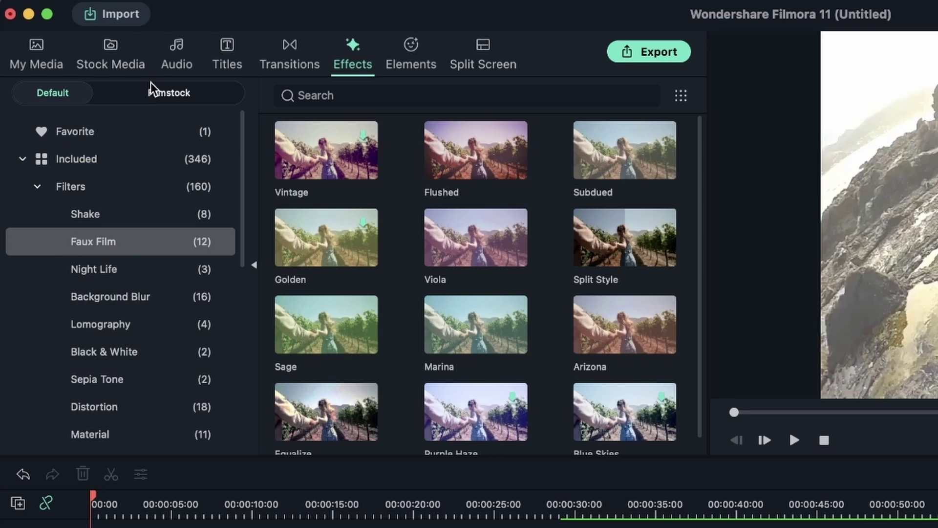
{"action": "left_click", "coordinate": [139, 97]}
{"action": "left_click", "coordinate": [125, 205]}
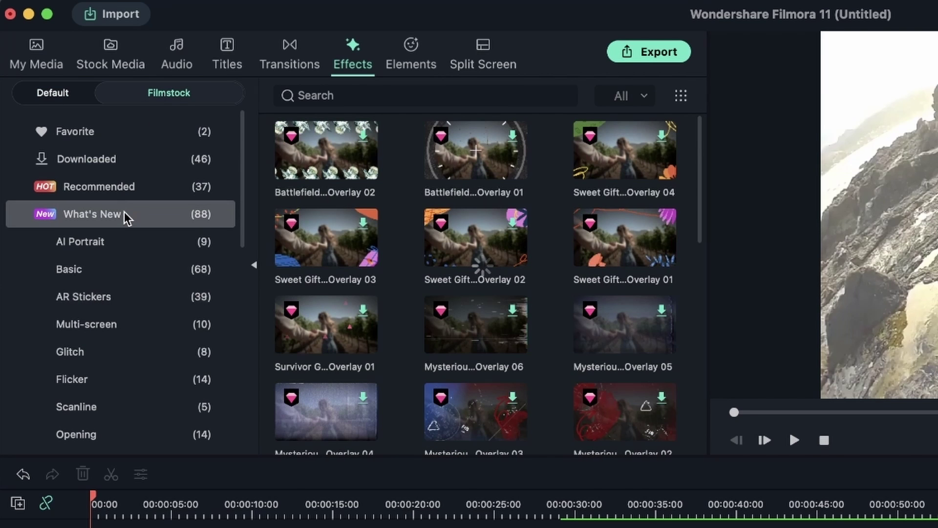
{"action": "scroll", "coordinate": [121, 400], "scroll_direction": "down", "scroll_amount": 2}
{"action": "scroll", "coordinate": [120, 399], "scroll_direction": "down", "scroll_amount": 2}
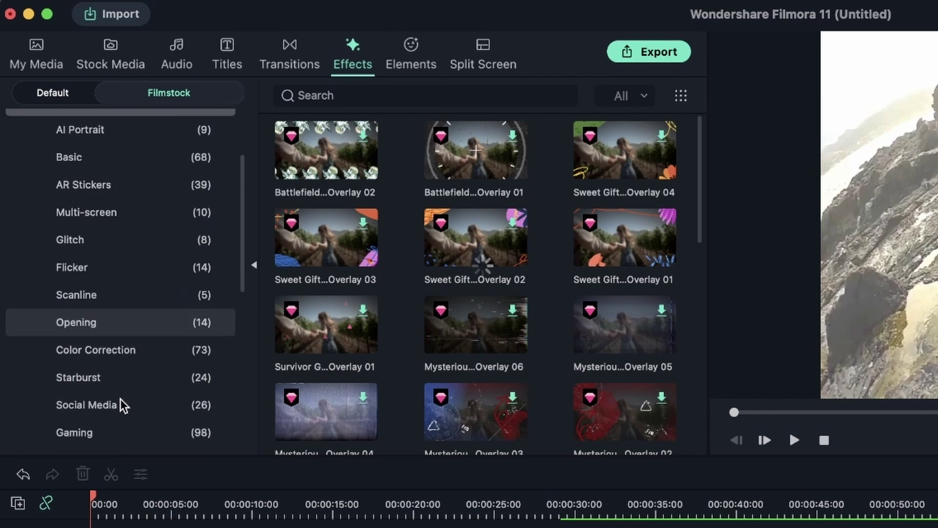
{"action": "scroll", "coordinate": [120, 399], "scroll_direction": "down", "scroll_amount": 2}
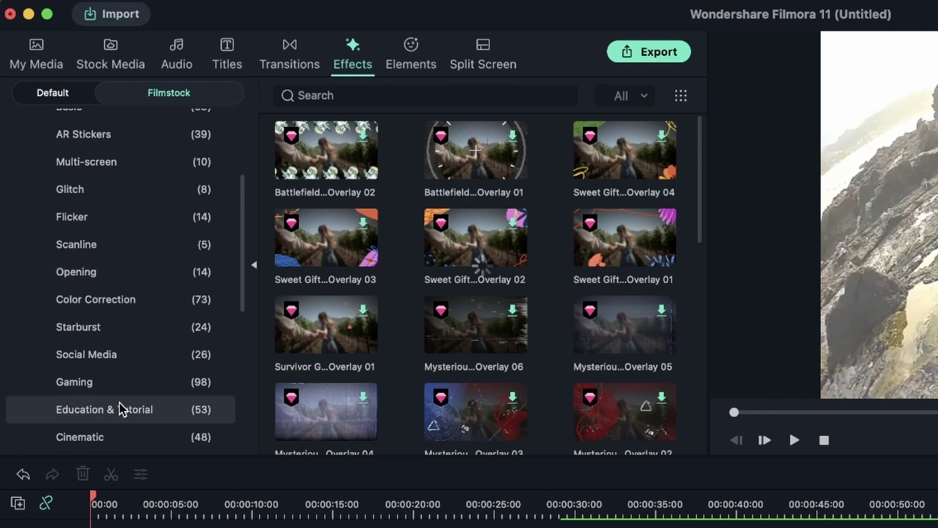
{"action": "left_click", "coordinate": [80, 438]}
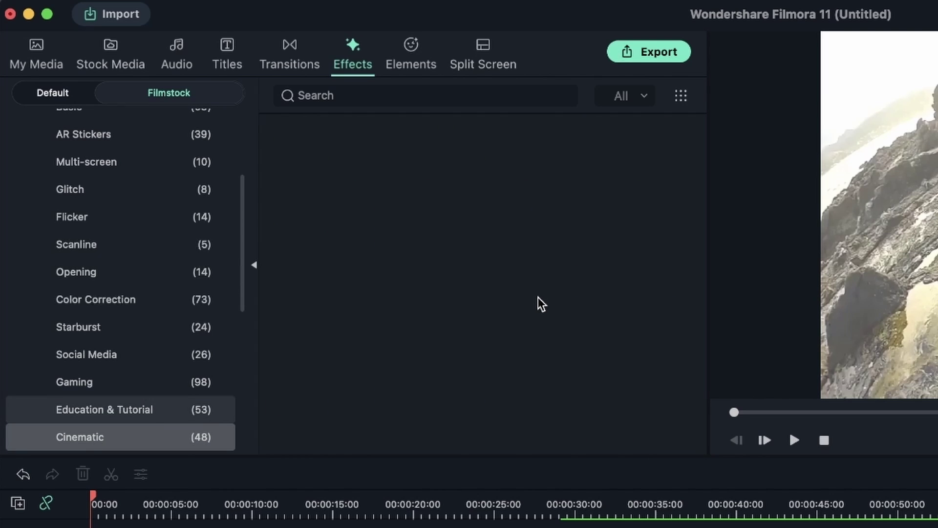
{"action": "scroll", "coordinate": [579, 249], "scroll_direction": "down", "scroll_amount": 3}
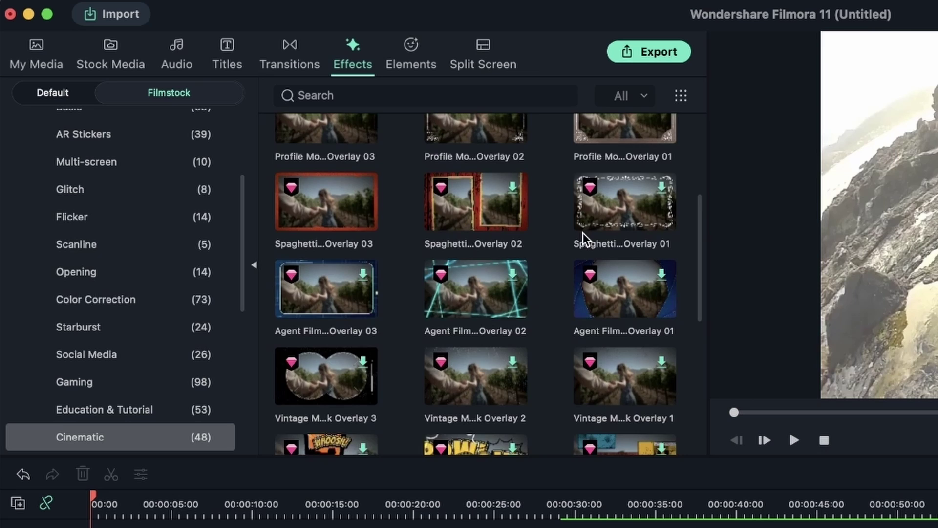
{"action": "scroll", "coordinate": [580, 246], "scroll_direction": "down", "scroll_amount": 10}
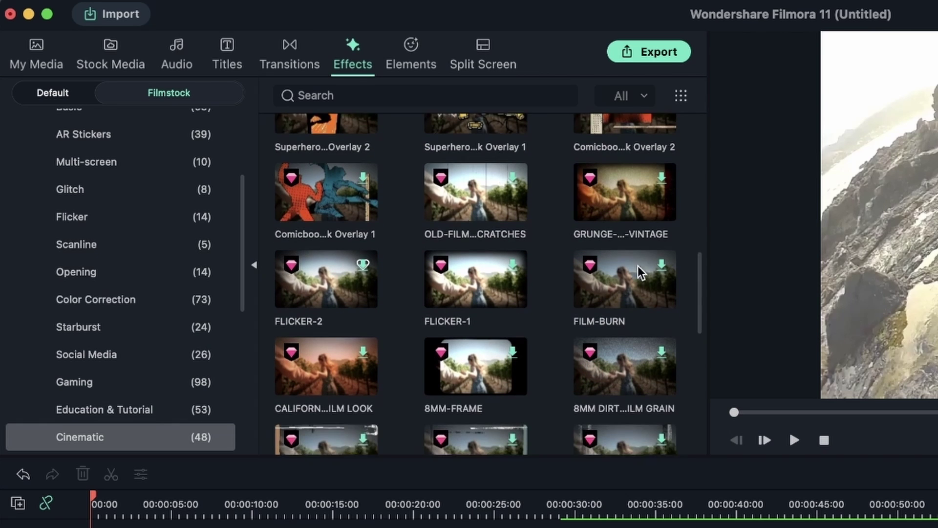
{"action": "scroll", "coordinate": [638, 266], "scroll_direction": "down", "scroll_amount": 3}
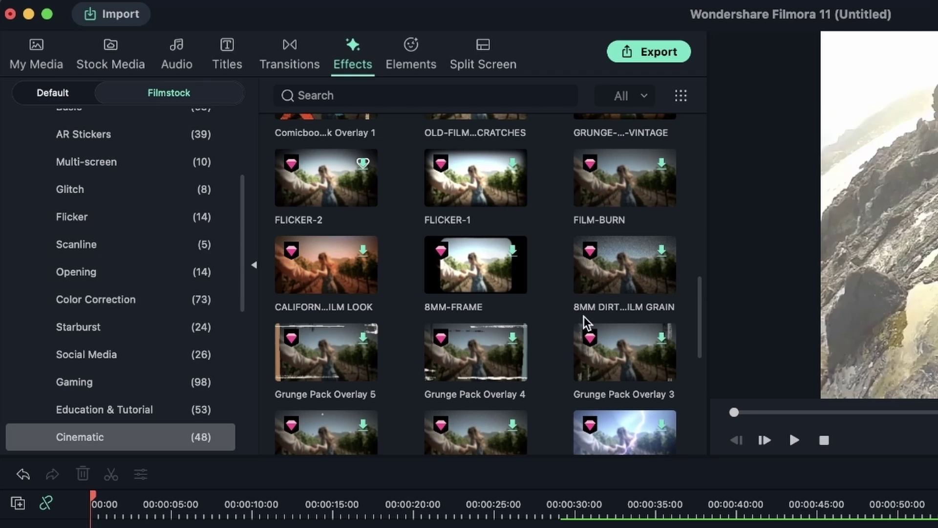
{"action": "left_click", "coordinate": [661, 252]}
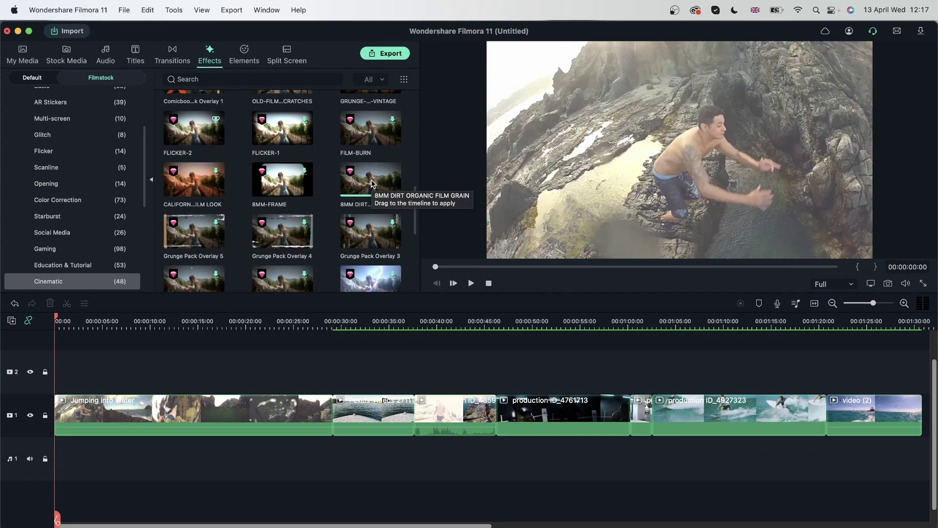
Step: Place and stretch the film grain overlay, then add California Vintage Film Look on a new track
{"action": "left_click_drag", "start_coordinate": [371, 183], "coordinate": [103, 370]}
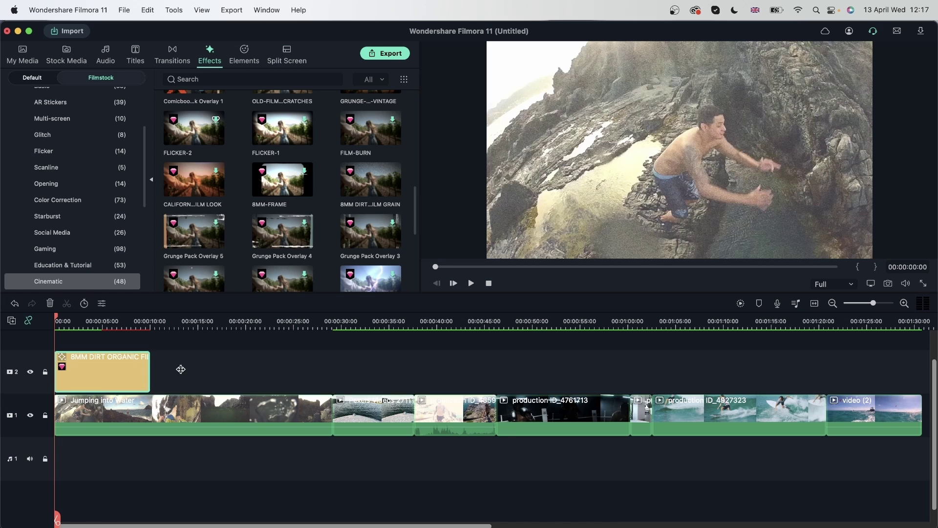
{"action": "left_click_drag", "start_coordinate": [148, 368], "coordinate": [611, 370]}
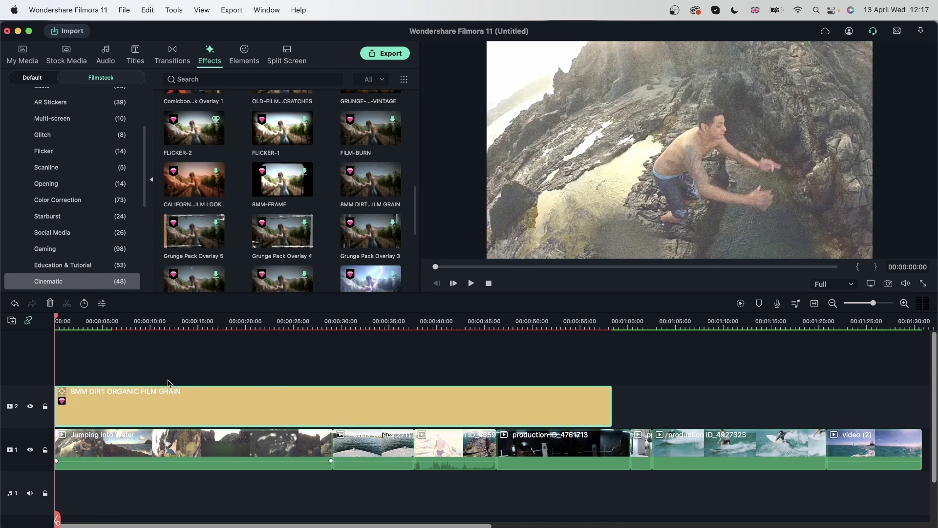
{"action": "left_click", "coordinate": [215, 173]}
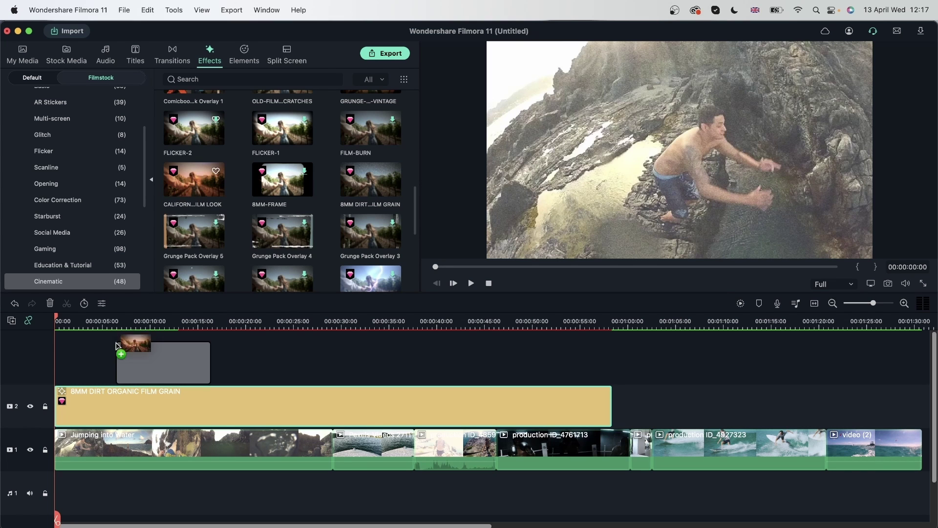
{"action": "mouse_move", "coordinate": [215, 173]}
{"action": "left_mouse_down"}
{"action": "mouse_move", "coordinate": [150, 363]}
{"action": "mouse_move", "coordinate": [612, 364]}
{"action": "left_mouse_up"}
Step: Lower the vintage look and film grain opacities to about 50 and extend Action Pack Overlay 2 to match
{"action": "double_click", "coordinate": [453, 371]}
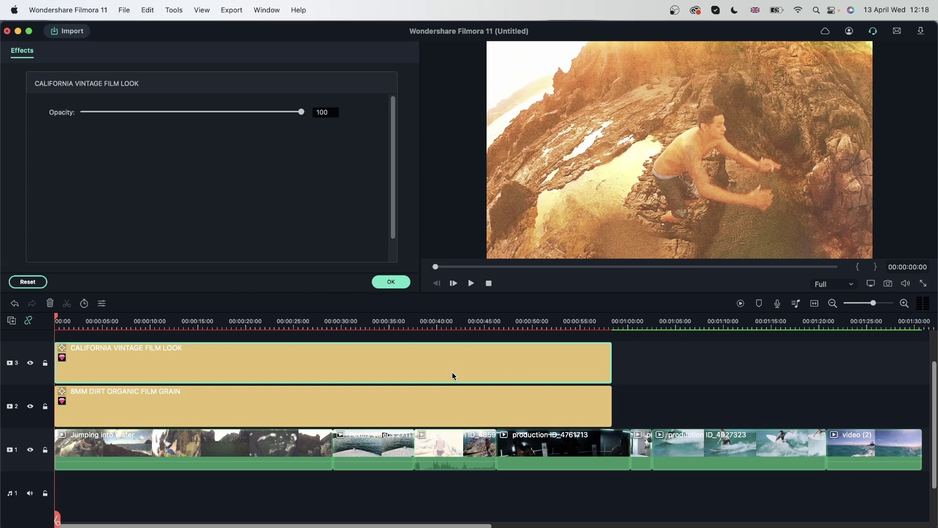
{"action": "left_click", "coordinate": [189, 113]}
{"action": "left_click", "coordinate": [396, 285]}
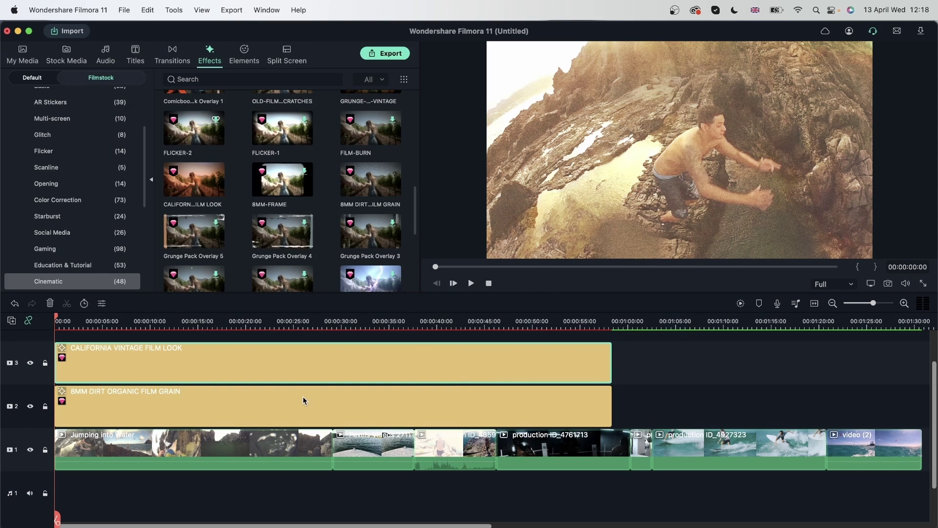
{"action": "double_click", "coordinate": [303, 396]}
{"action": "left_click", "coordinate": [196, 112]}
{"action": "left_click", "coordinate": [391, 282]}
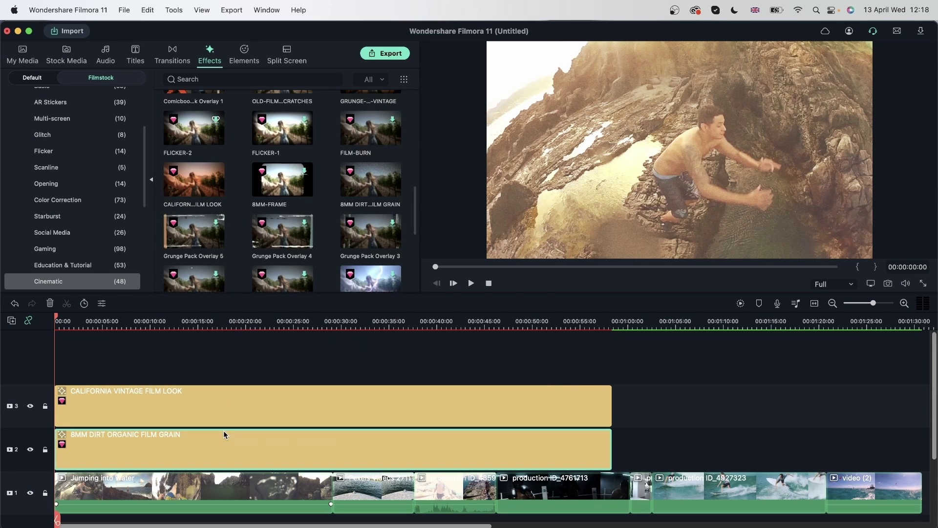
{"action": "scroll", "coordinate": [376, 250], "scroll_direction": "down", "scroll_amount": 5}
{"action": "scroll", "coordinate": [375, 250], "scroll_direction": "down", "scroll_amount": 3}
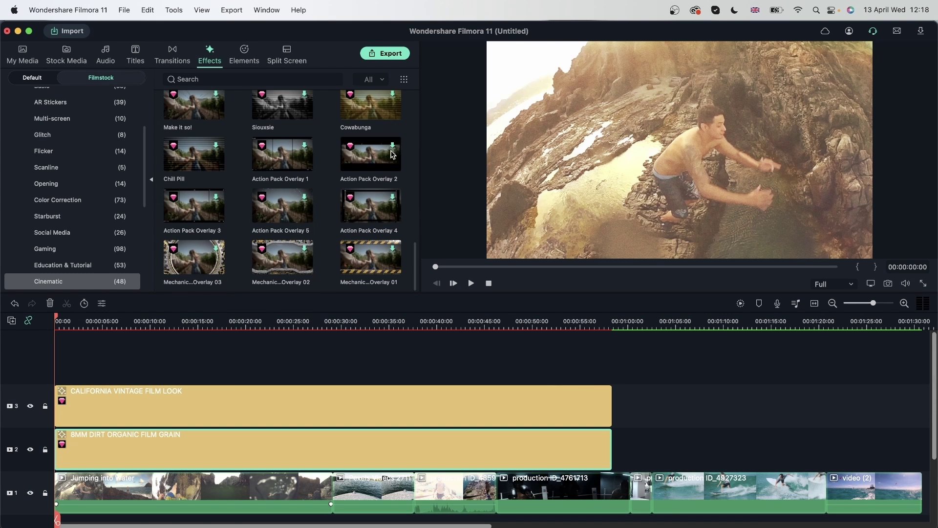
{"action": "mouse_move", "coordinate": [370, 155]}
{"action": "left_mouse_down"}
{"action": "mouse_move", "coordinate": [166, 377]}
{"action": "mouse_move", "coordinate": [59, 370]}
{"action": "left_mouse_up"}
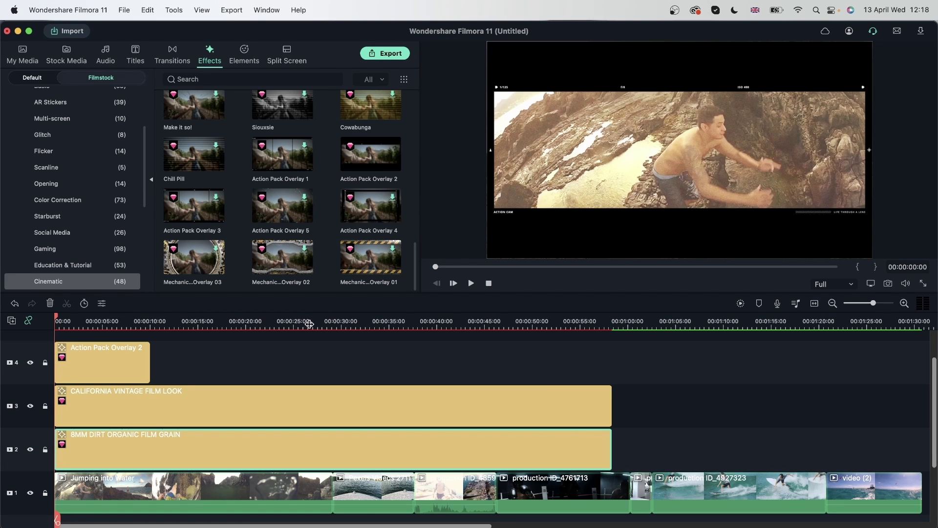
{"action": "mouse_move", "coordinate": [150, 355]}
{"action": "left_mouse_down"}
{"action": "mouse_move", "coordinate": [680, 369]}
{"action": "mouse_move", "coordinate": [612, 369]}
{"action": "left_mouse_up"}
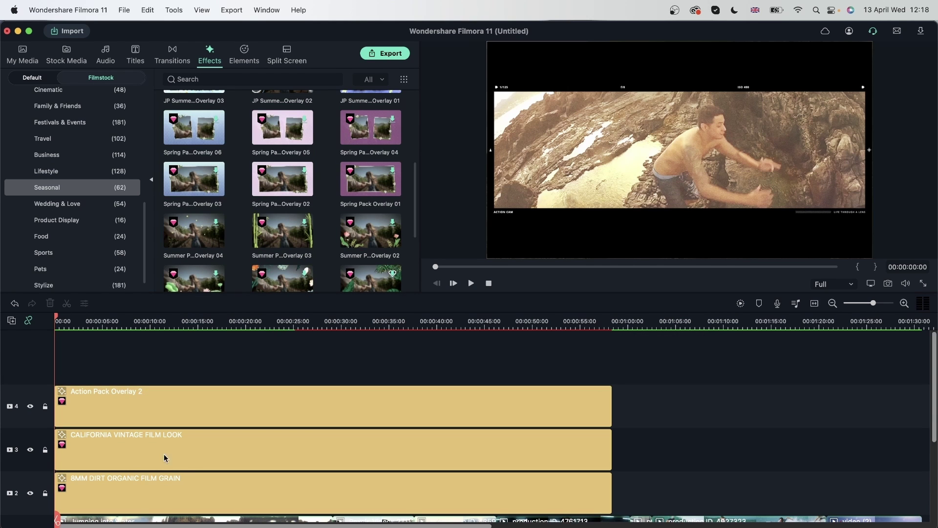
{"action": "scroll", "coordinate": [156, 477], "scroll_direction": "down", "scroll_amount": 2}
{"action": "scroll", "coordinate": [157, 460], "scroll_direction": "up", "scroll_amount": 2}
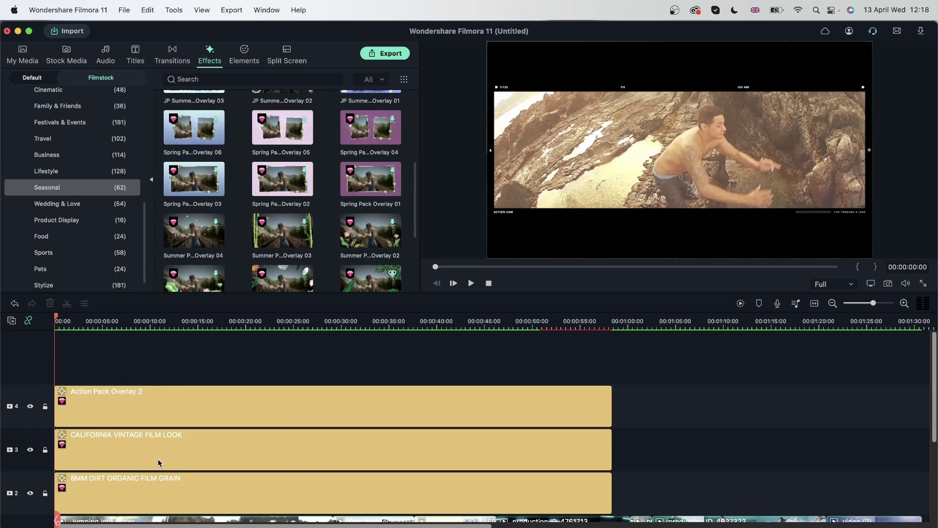
{"action": "scroll", "coordinate": [781, 396], "scroll_direction": "down", "scroll_amount": 3}
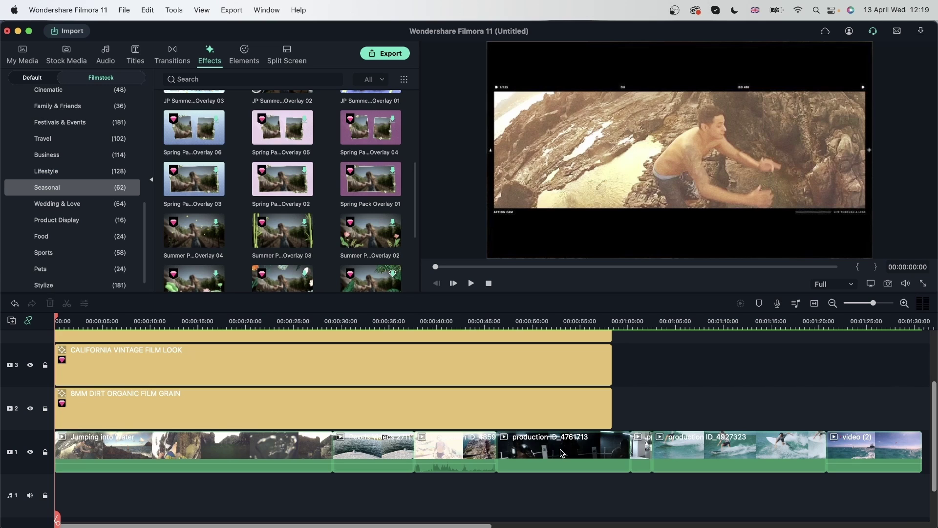
{"action": "scroll", "coordinate": [494, 411], "scroll_direction": "up", "scroll_amount": 2}
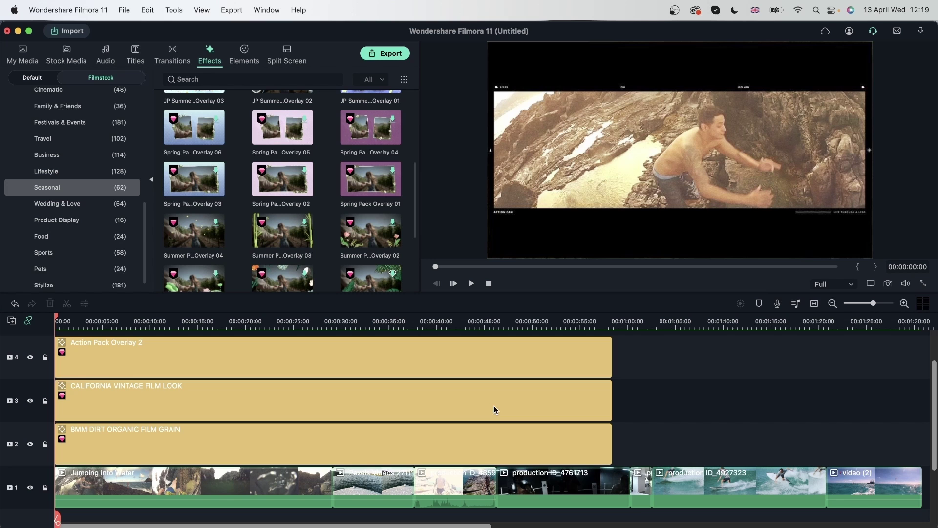
{"action": "scroll", "coordinate": [494, 410], "scroll_direction": "up", "scroll_amount": 3}
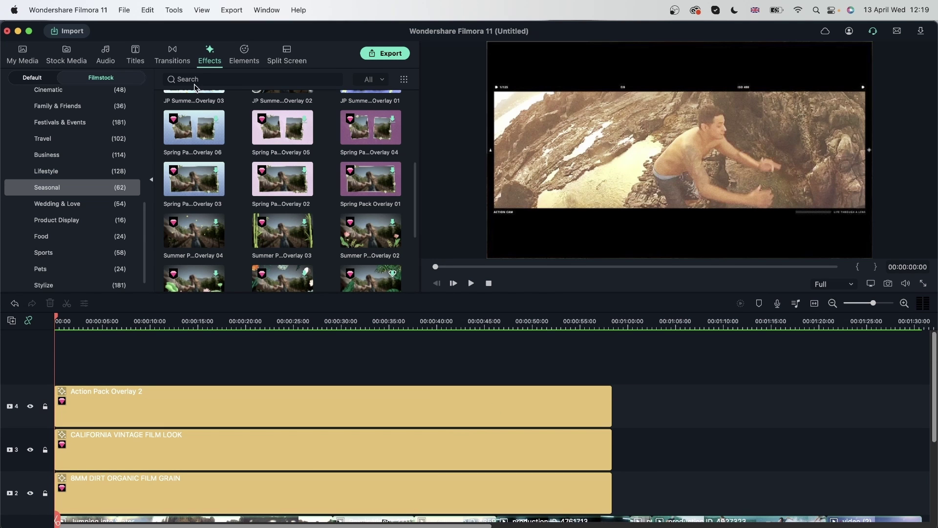
Step: Download Xtreme Sports Pack Opener 01 from the Sports titles and place it at the timeline start
{"action": "left_click", "coordinate": [135, 54]}
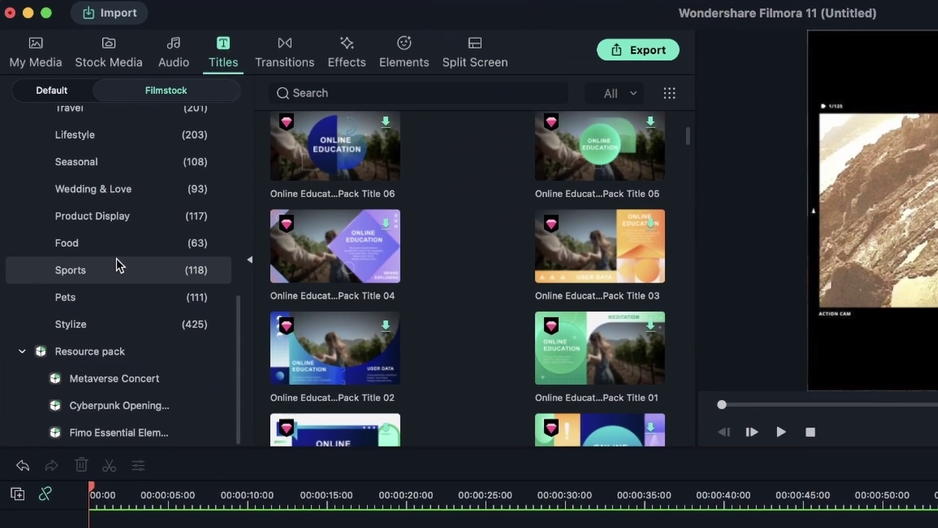
{"action": "left_click", "coordinate": [116, 264]}
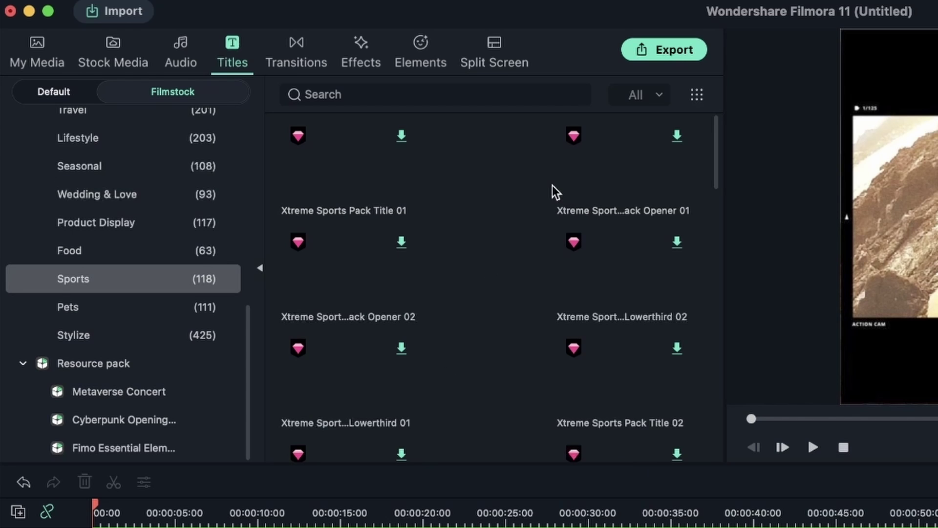
{"action": "left_click", "coordinate": [677, 134]}
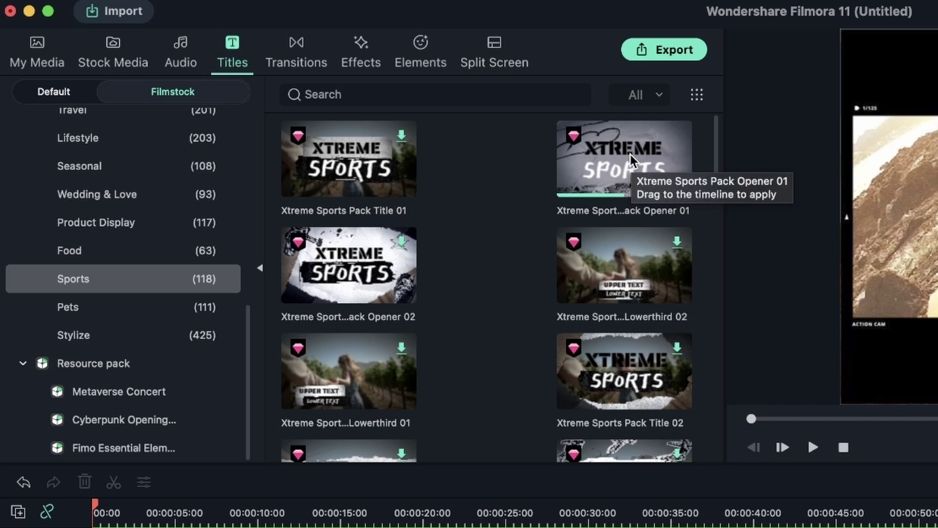
{"action": "left_click_drag", "start_coordinate": [636, 146], "coordinate": [279, 513]}
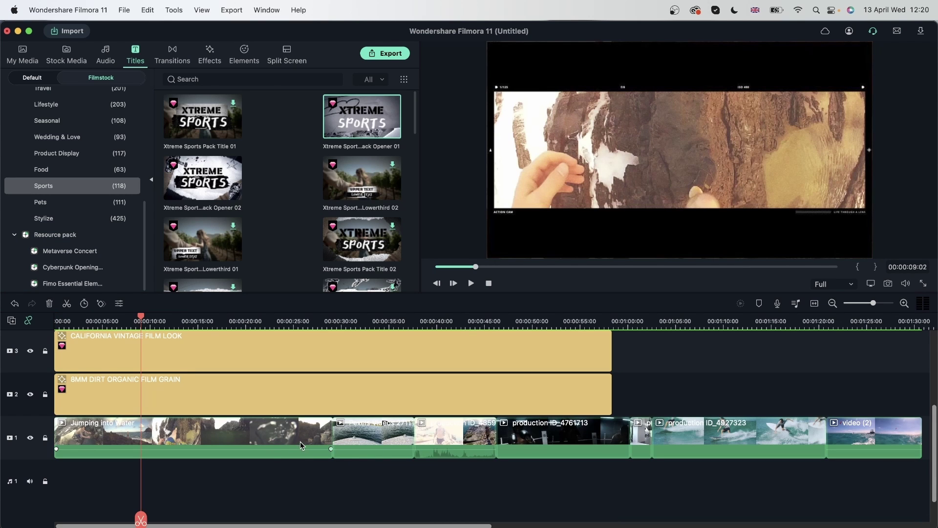
Step: Try speeding the first clip to 2X, then undo that change
{"action": "left_click", "coordinate": [301, 445]}
{"action": "left_click", "coordinate": [144, 321]}
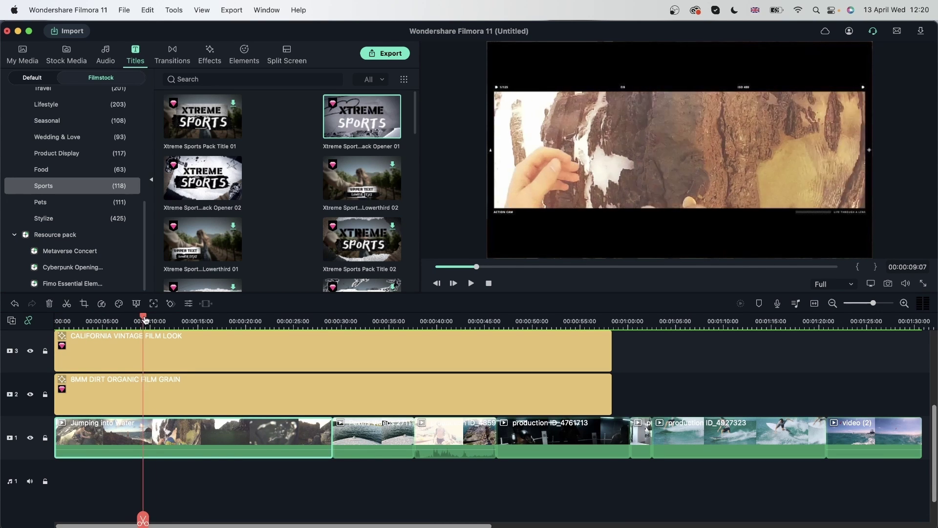
{"action": "left_click_drag", "start_coordinate": [143, 321], "coordinate": [211, 321]}
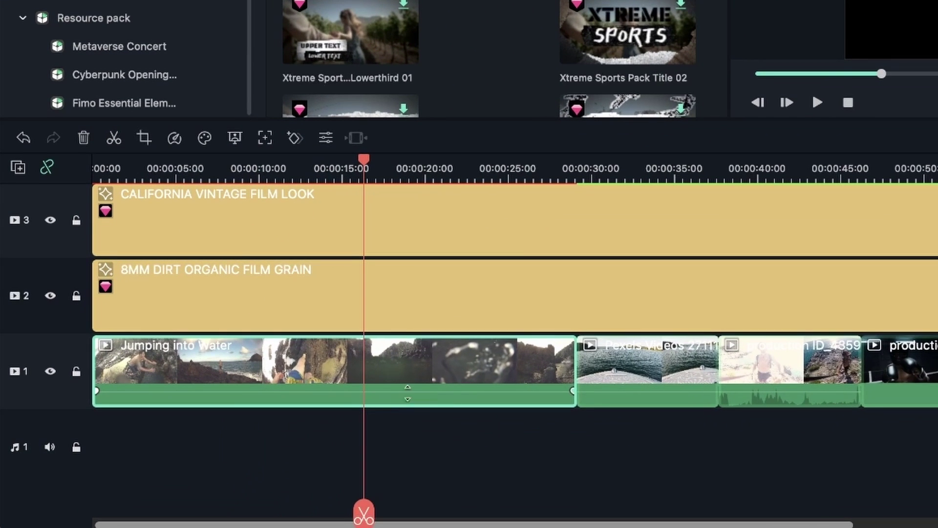
{"action": "left_click", "coordinate": [176, 139]}
{"action": "mouse_move", "coordinate": [223, 231]}
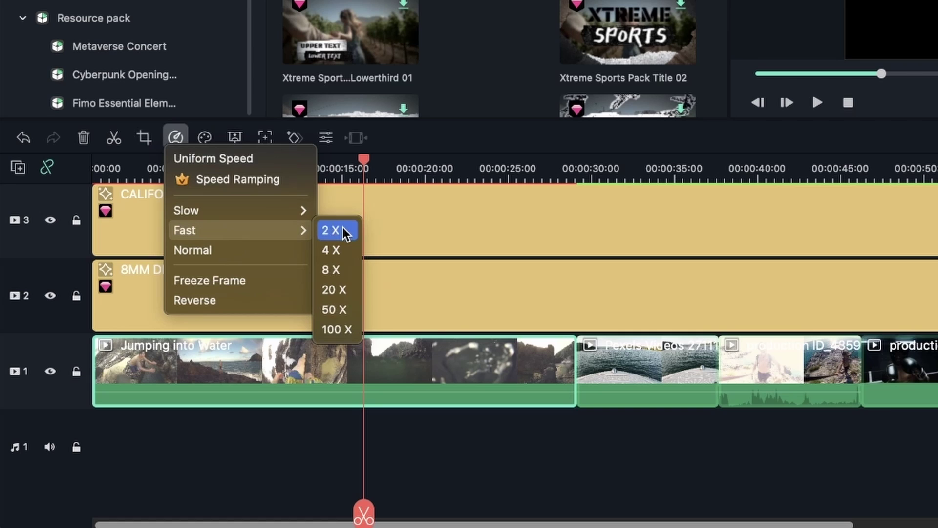
{"action": "left_click", "coordinate": [343, 227]}
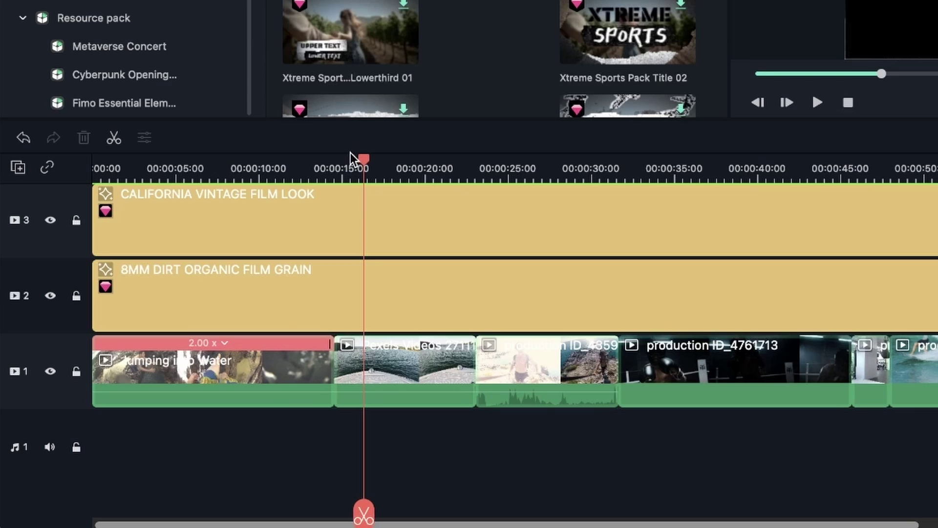
{"action": "left_click_drag", "start_coordinate": [363, 161], "coordinate": [334, 164]}
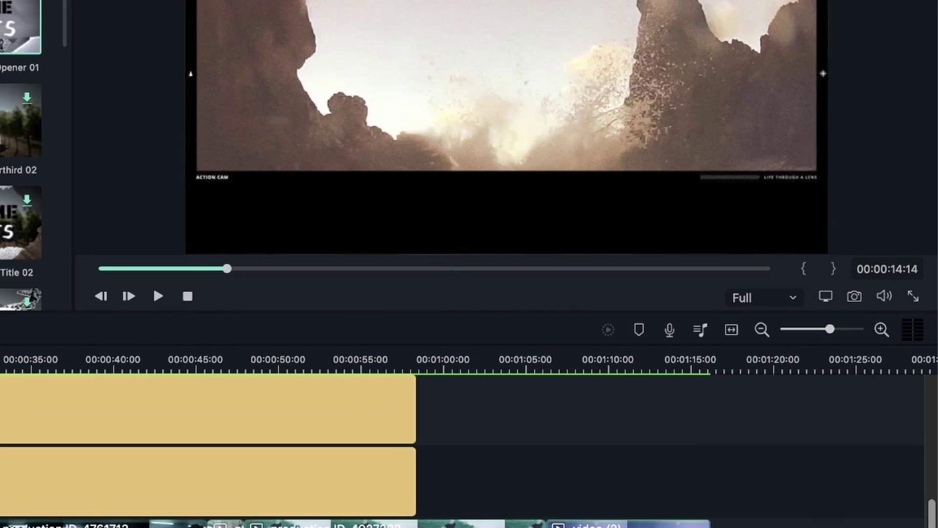
{"action": "key", "text": "ctrl+v"}
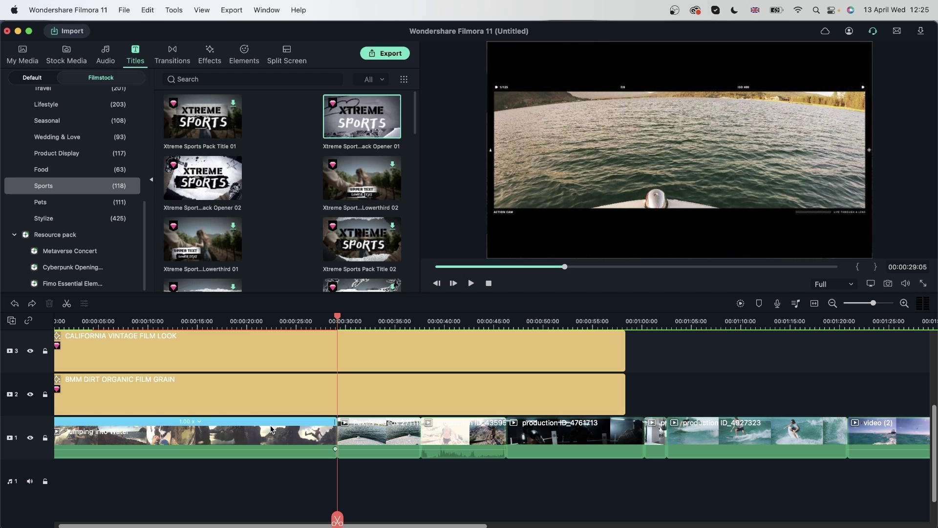
Step: Set Jumping into Water to 2X speed and park the playhead near 14 seconds
{"action": "left_click", "coordinate": [271, 430]}
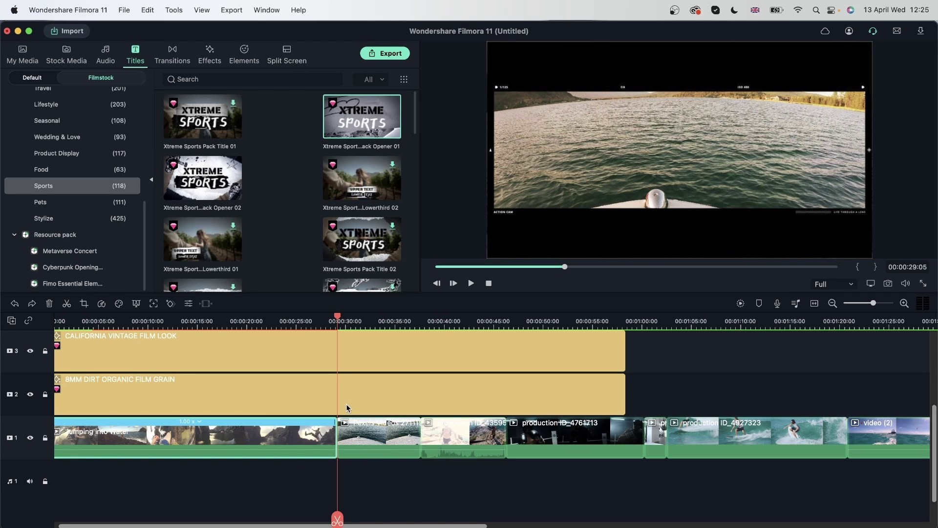
{"action": "left_click", "coordinate": [102, 303]}
{"action": "mouse_move", "coordinate": [107, 357]}
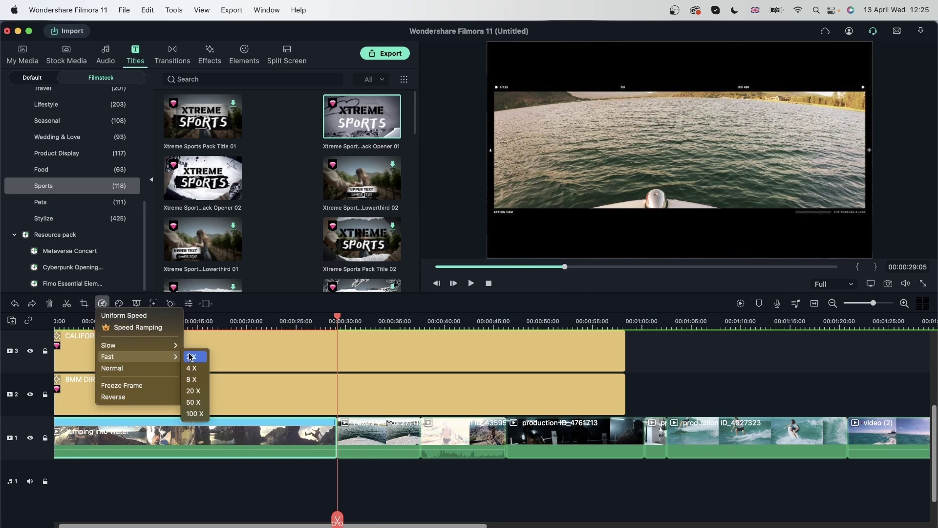
{"action": "left_click", "coordinate": [190, 356]}
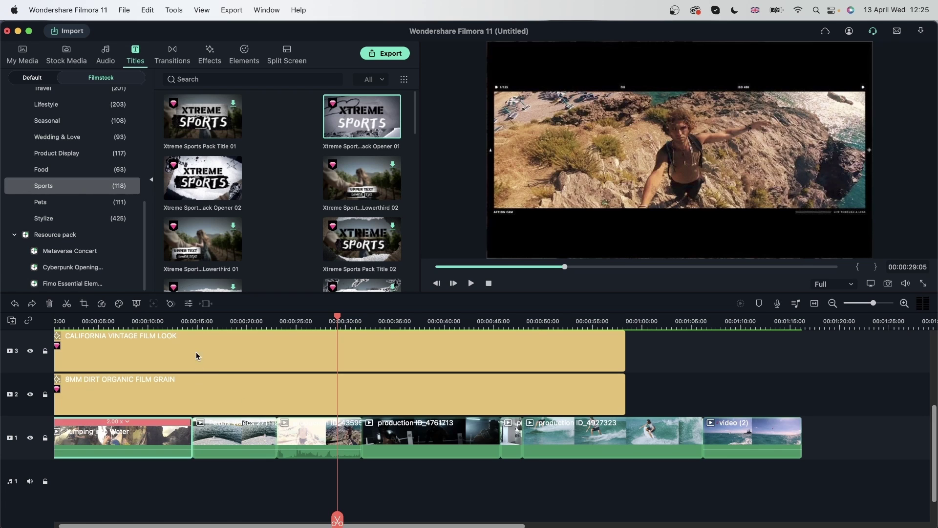
{"action": "left_click", "coordinate": [192, 321]}
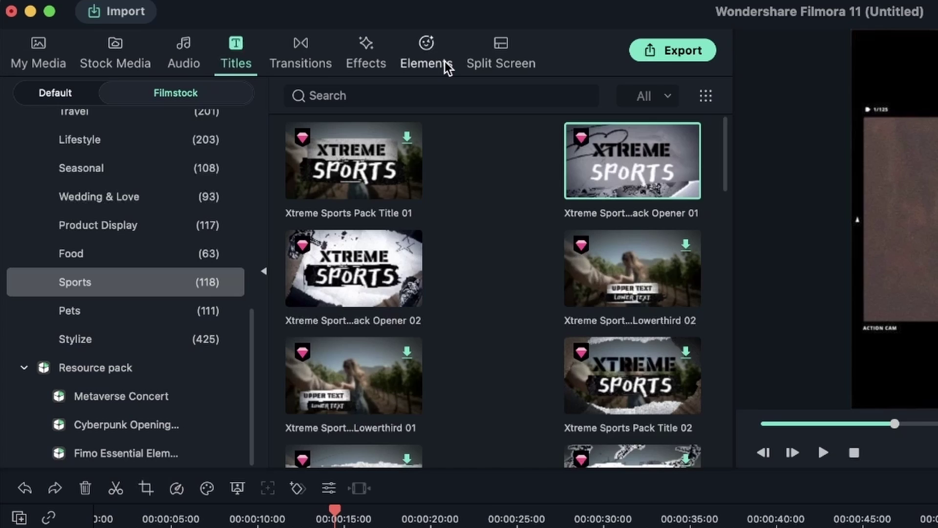
Step: Place the skateboard Xtreme Sports Element 02 near 25 seconds and download the skull element
{"action": "left_click", "coordinate": [440, 63]}
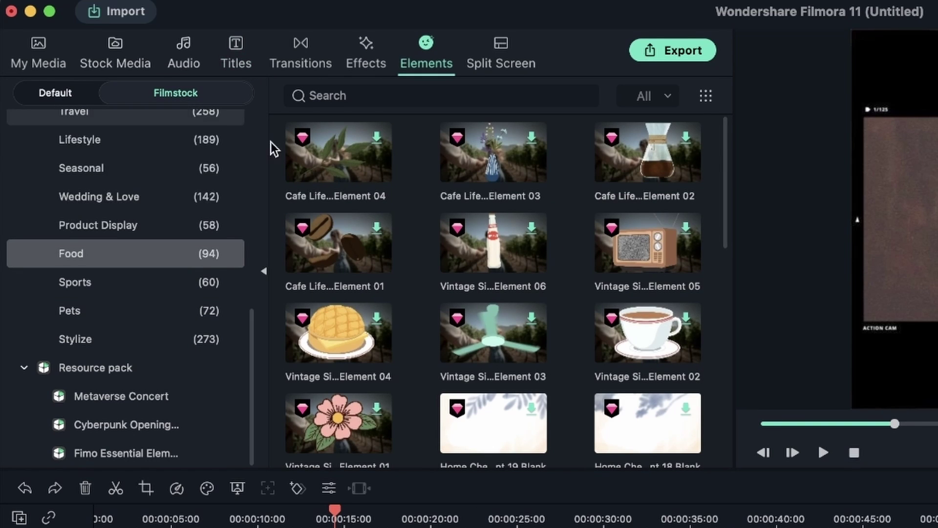
{"action": "left_click", "coordinate": [138, 286]}
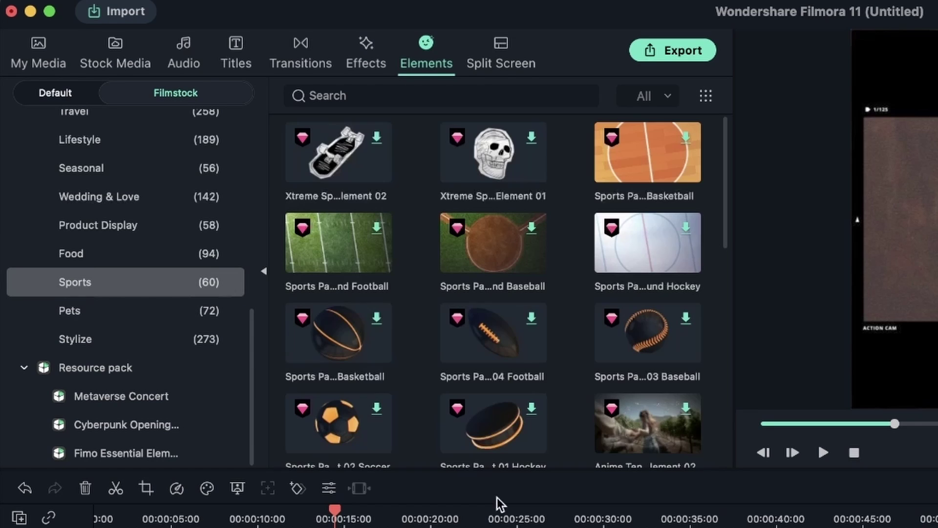
{"action": "left_click", "coordinate": [375, 140]}
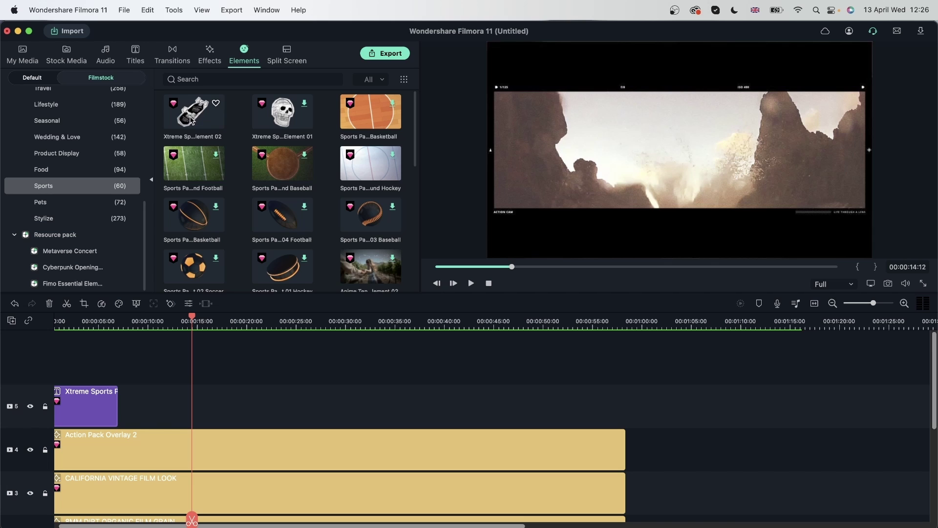
{"action": "left_click_drag", "start_coordinate": [192, 122], "coordinate": [323, 362]}
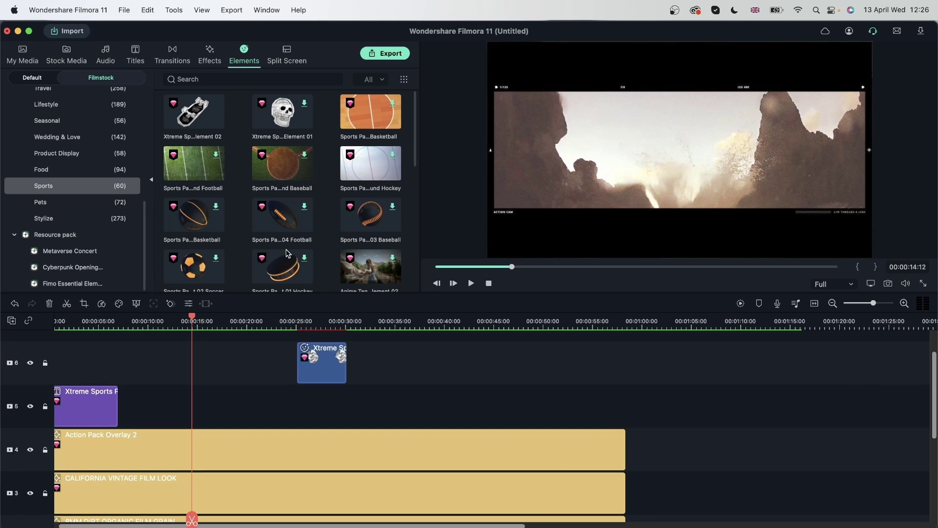
{"action": "left_click", "coordinate": [304, 104]}
{"action": "scroll", "coordinate": [272, 404], "scroll_direction": "up", "scroll_amount": 1}
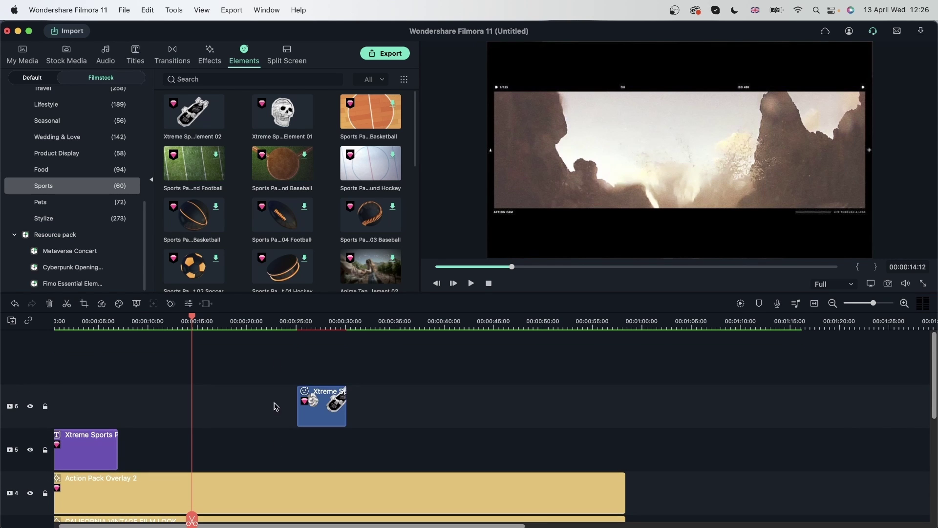
{"action": "left_click_drag", "start_coordinate": [283, 118], "coordinate": [202, 364]}
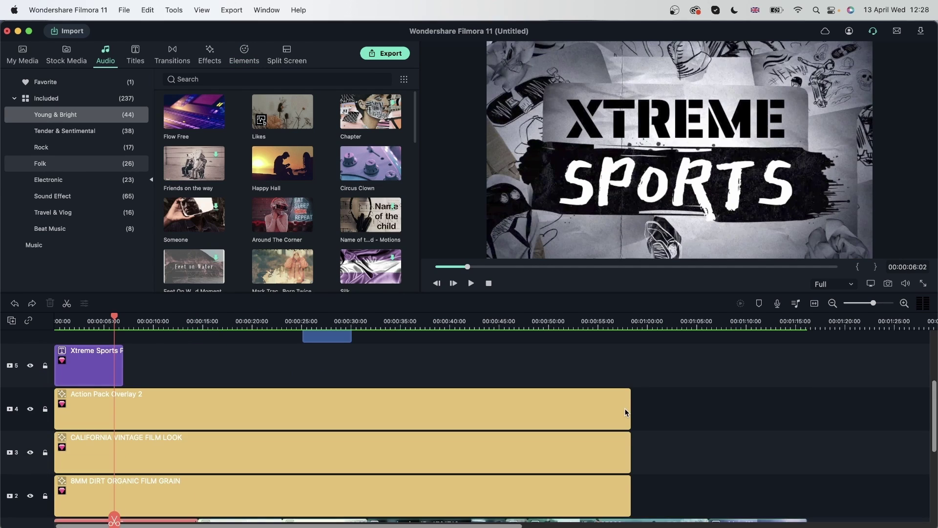
{"action": "scroll", "coordinate": [628, 409], "scroll_direction": "down", "scroll_amount": 2}
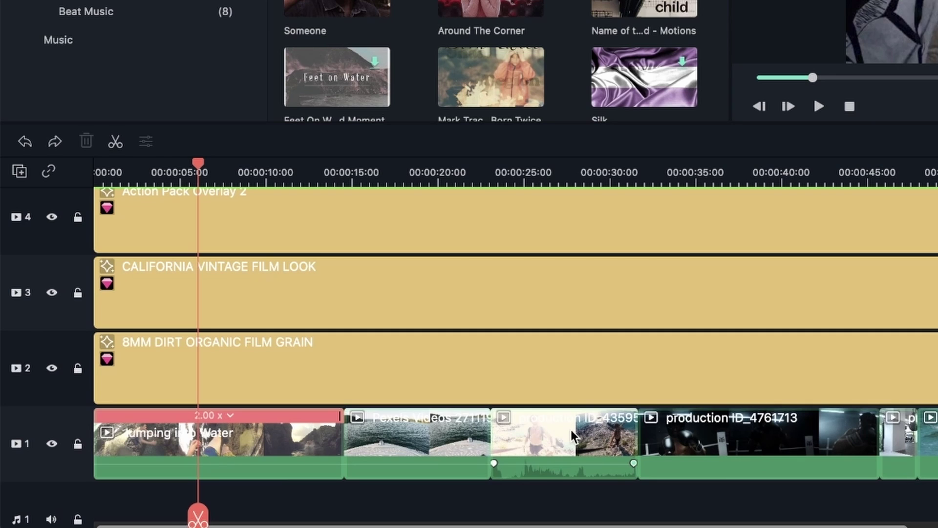
{"action": "left_click", "coordinate": [550, 429]}
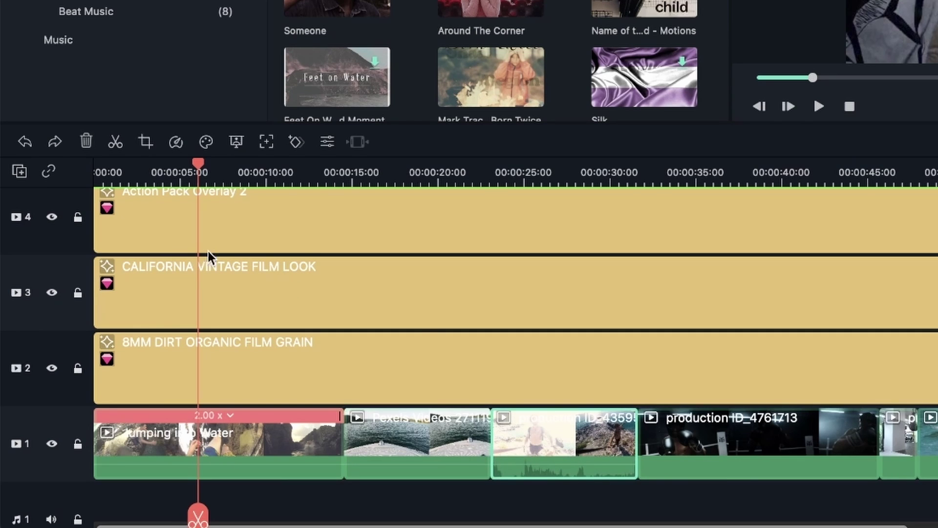
{"action": "left_click", "coordinate": [86, 142]}
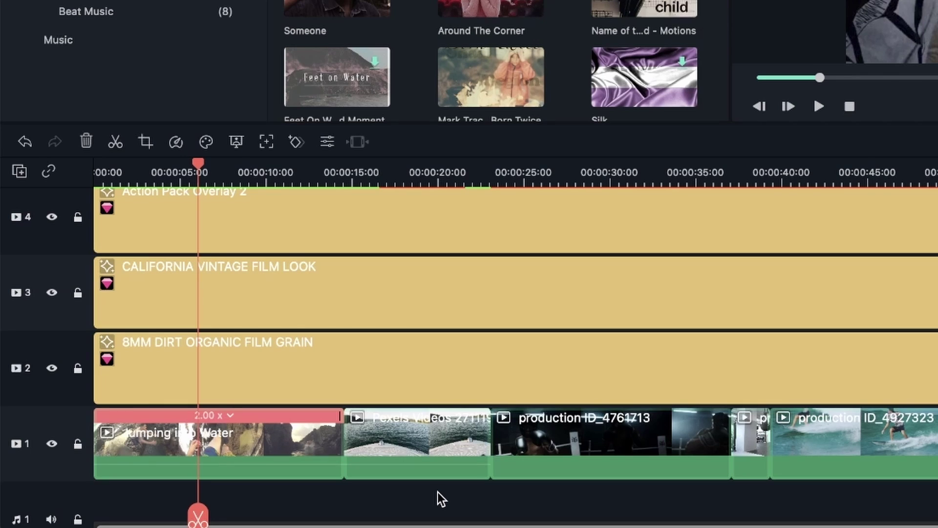
{"action": "key", "text": "ctrl+z"}
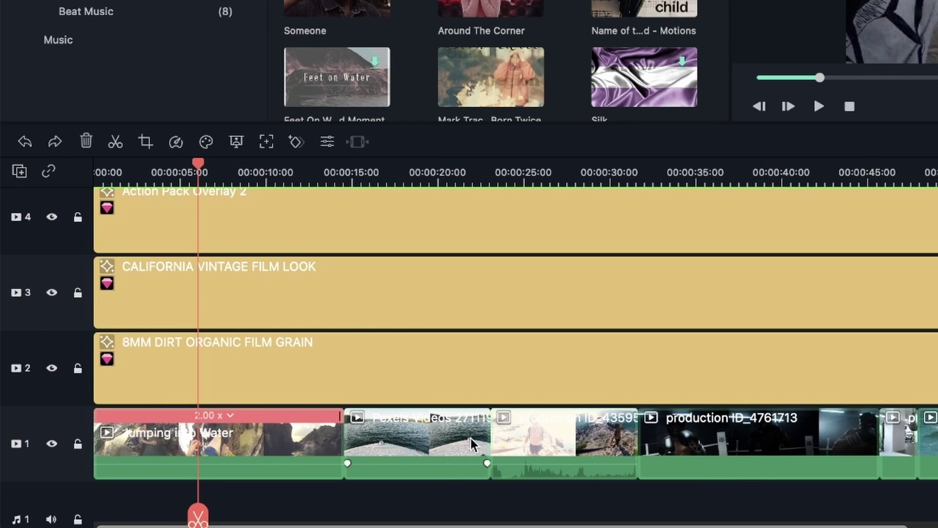
{"action": "left_click", "coordinate": [50, 174]}
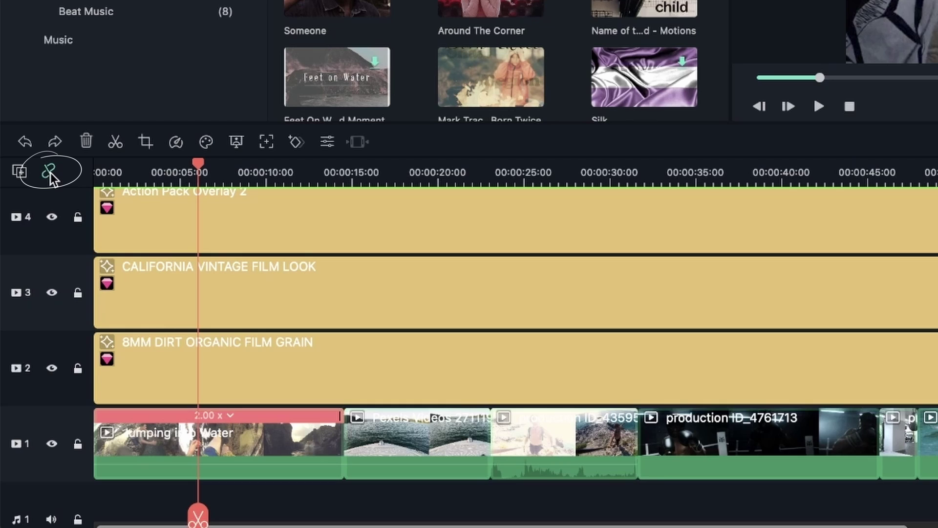
{"action": "left_click", "coordinate": [572, 460]}
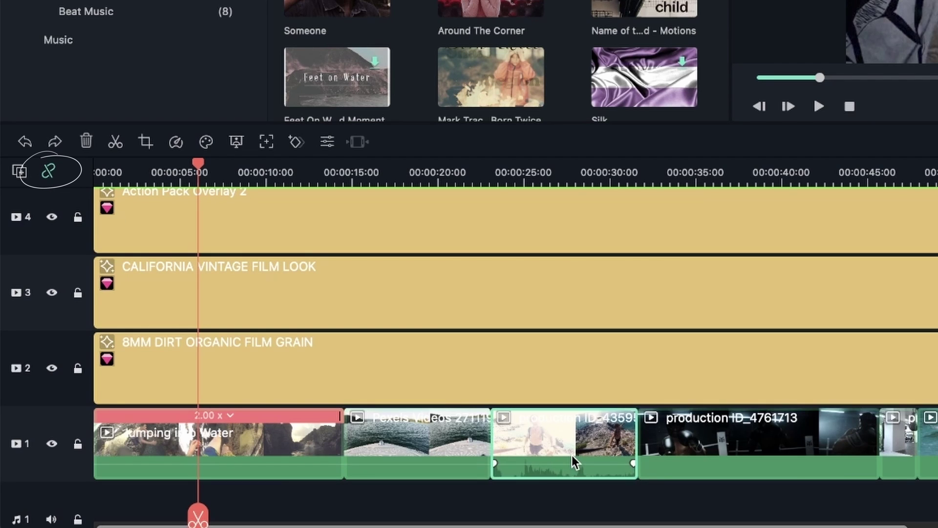
{"action": "left_click", "coordinate": [86, 141]}
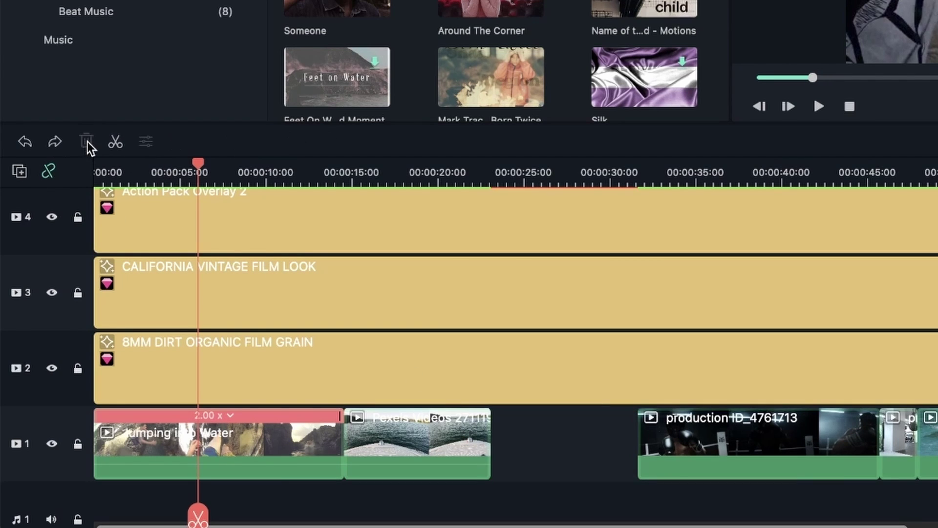
{"action": "left_click", "coordinate": [575, 447]}
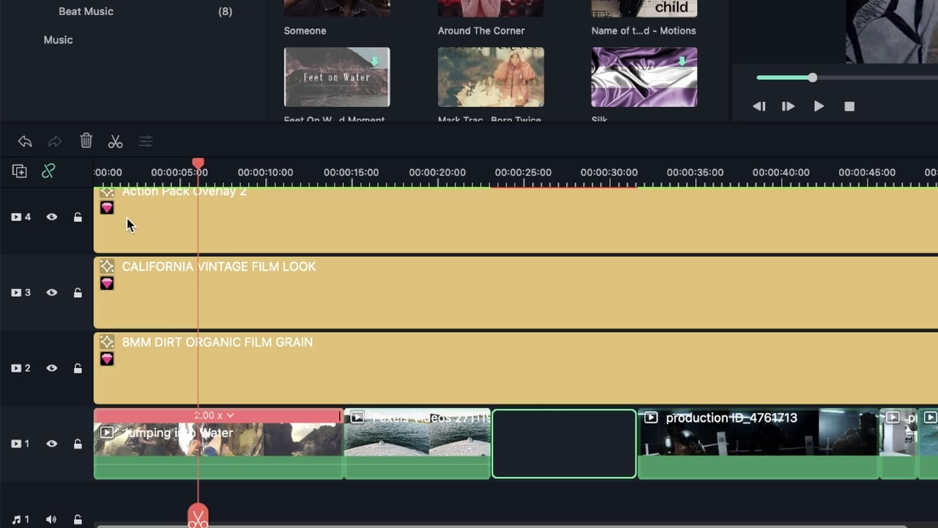
{"action": "left_click", "coordinate": [86, 142]}
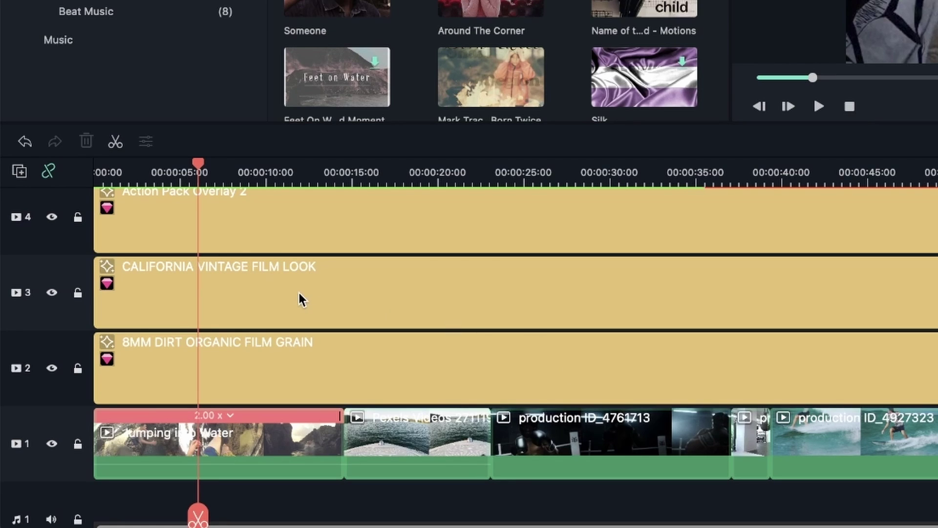
{"action": "key", "text": "ctrl+z"}
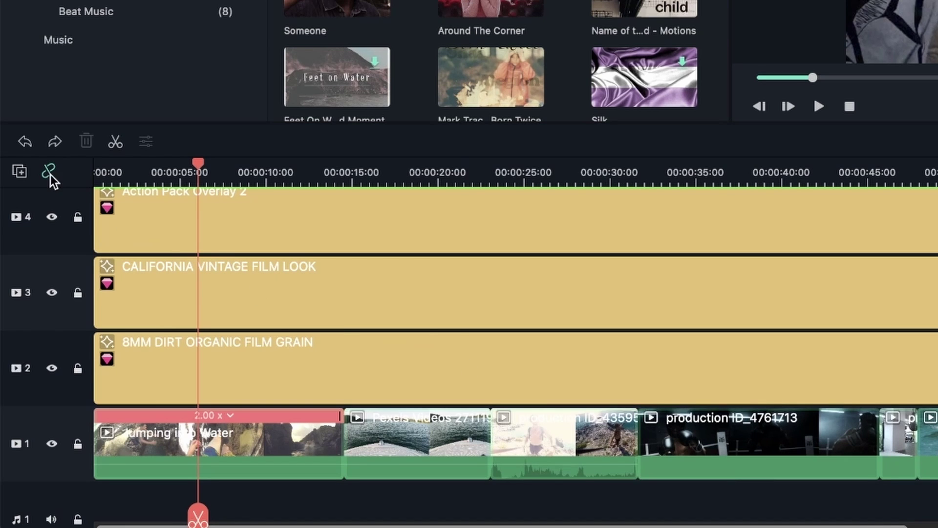
{"action": "scroll", "coordinate": [360, 341], "scroll_direction": "down", "scroll_amount": 3}
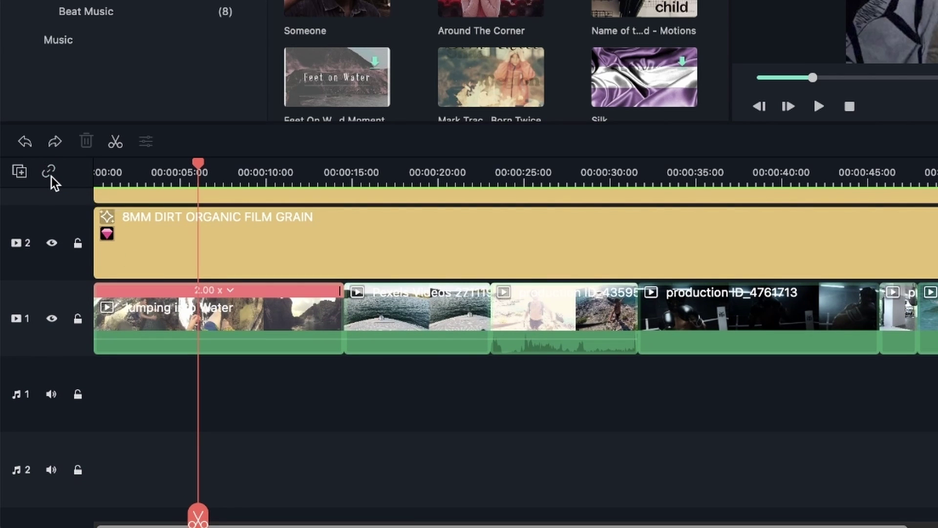
{"action": "scroll", "coordinate": [526, 385], "scroll_direction": "down", "scroll_amount": 2}
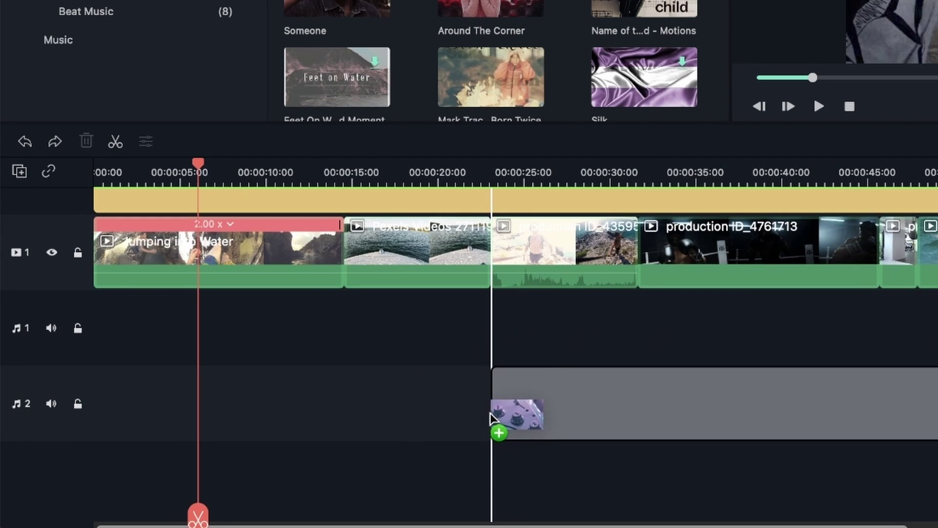
Step: Add Circus Clown to audio track 2, split it at 32 seconds, delete the tail, and trim it to 00:00:31:17
{"action": "left_click_drag", "start_coordinate": [416, 396], "coordinate": [492, 407]}
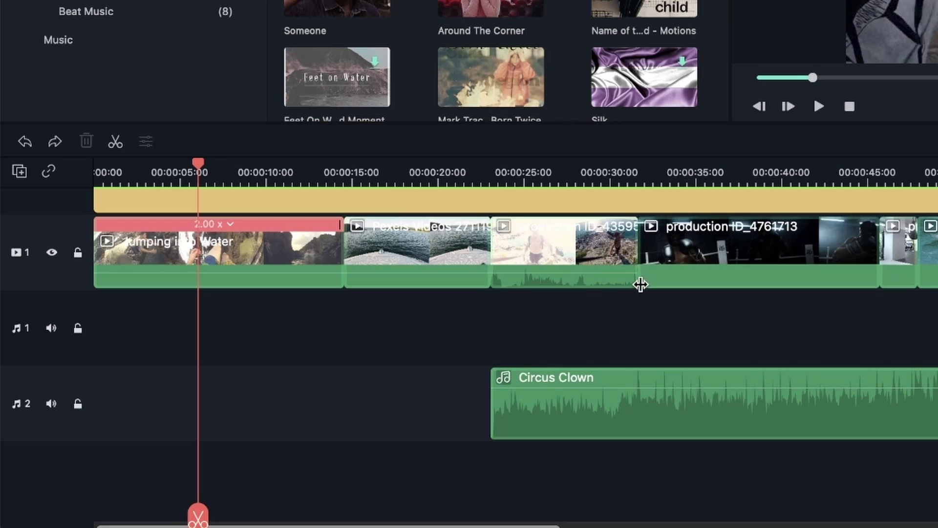
{"action": "left_click", "coordinate": [643, 170]}
{"action": "left_click", "coordinate": [670, 403]}
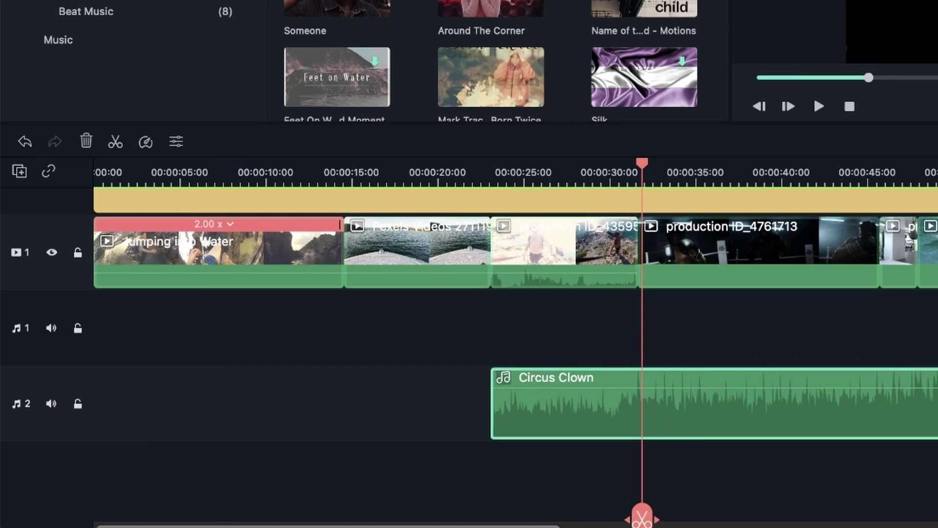
{"action": "left_click", "coordinate": [643, 517]}
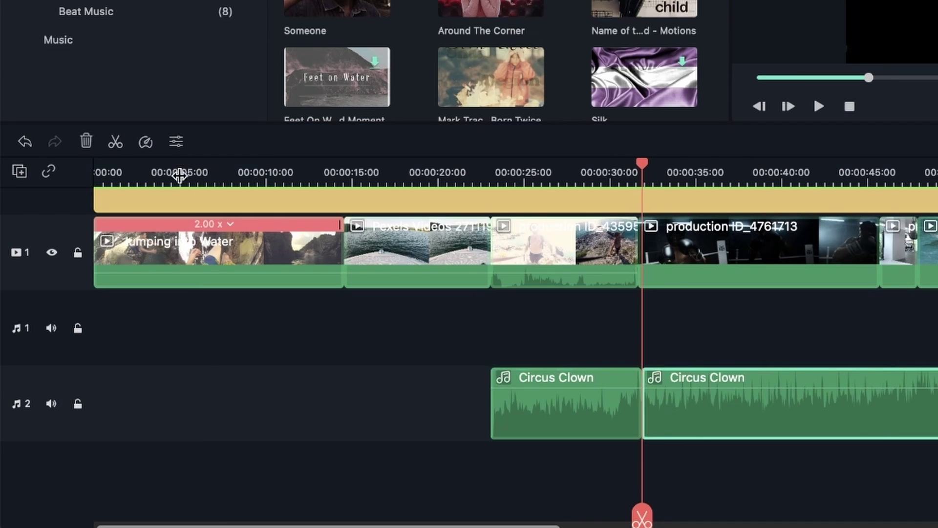
{"action": "left_click", "coordinate": [86, 141]}
{"action": "left_click", "coordinate": [578, 407]}
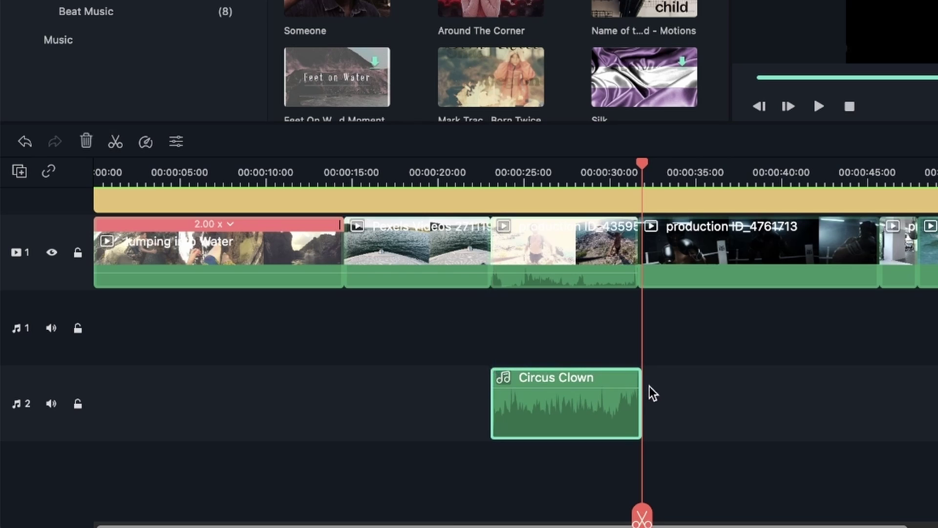
{"action": "left_click_drag", "start_coordinate": [639, 379], "coordinate": [629, 378]}
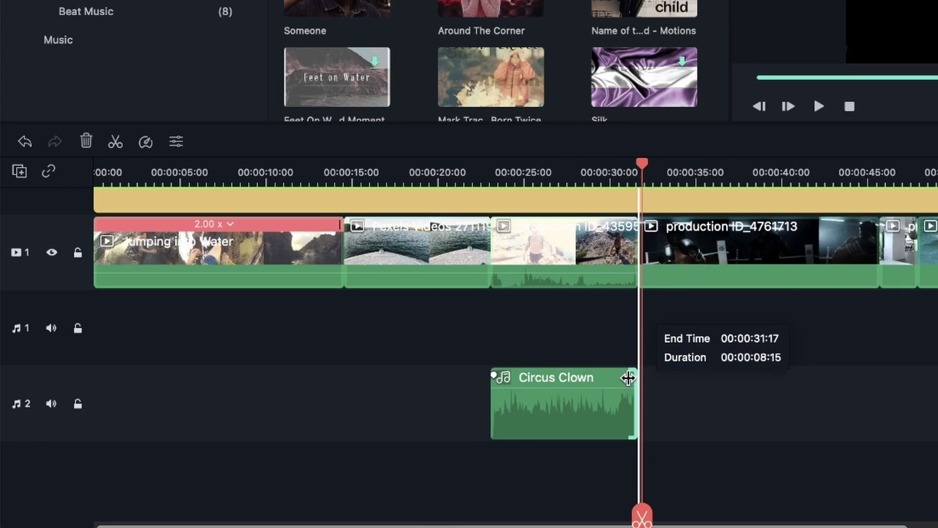
{"action": "left_click", "coordinate": [734, 426]}
{"action": "left_click", "coordinate": [439, 168]}
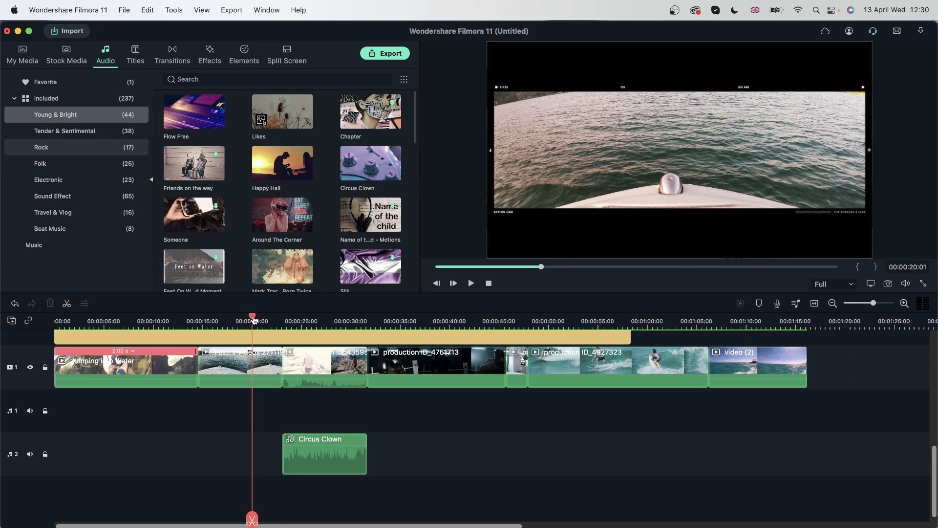
{"action": "left_click_drag", "start_coordinate": [254, 320], "coordinate": [335, 339]}
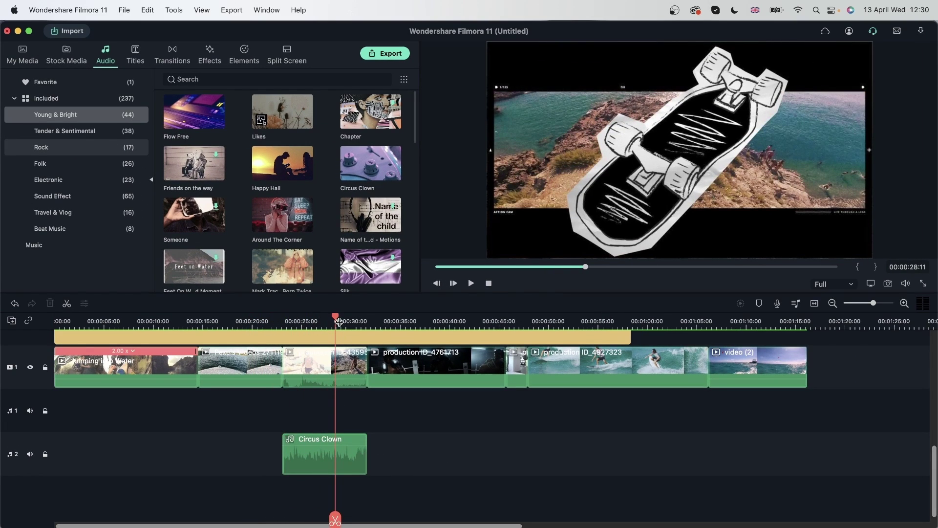
{"action": "mouse_move", "coordinate": [336, 321]}
{"action": "left_mouse_down"}
{"action": "mouse_move", "coordinate": [249, 345]}
{"action": "mouse_move", "coordinate": [254, 338]}
{"action": "left_mouse_up"}
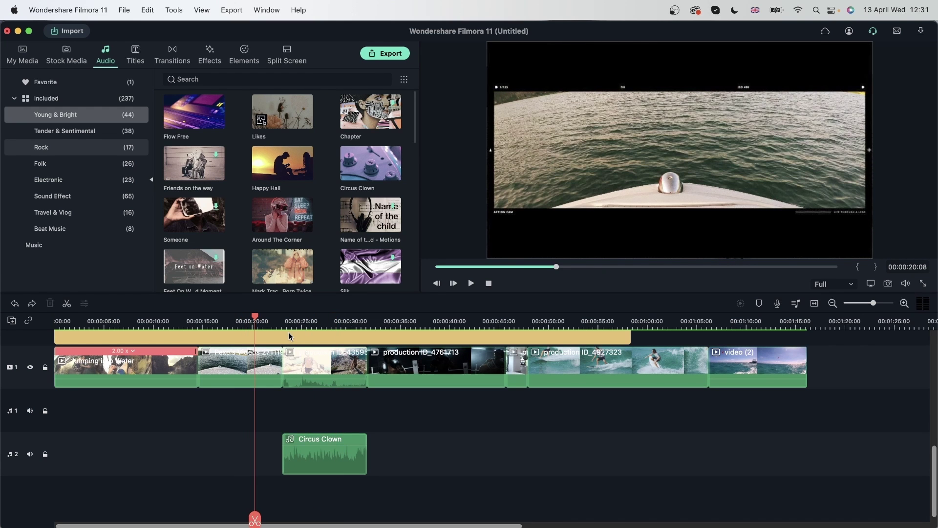
{"action": "left_click", "coordinate": [332, 369]}
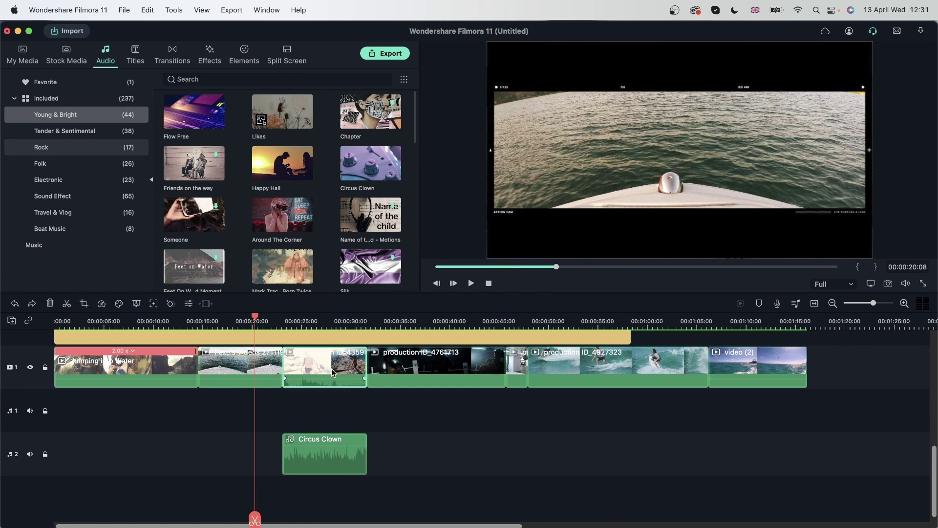
{"action": "left_click", "coordinate": [50, 304]}
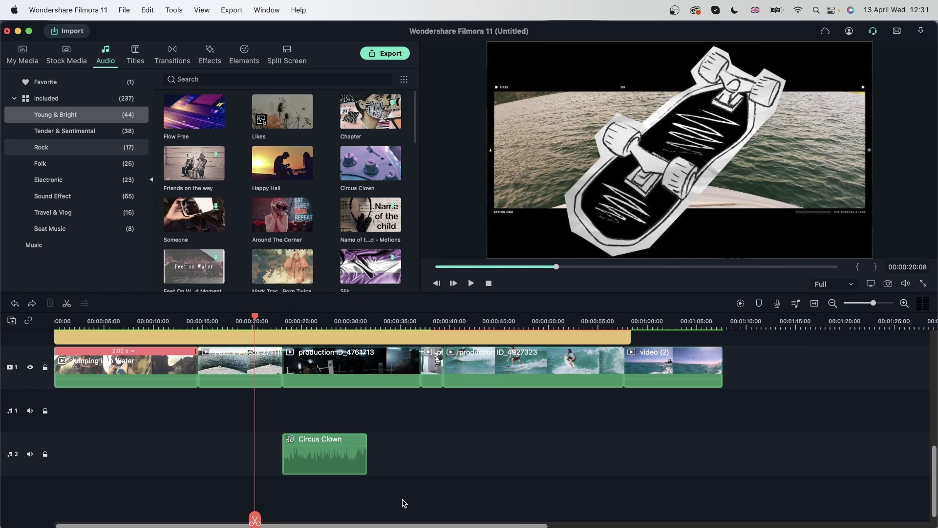
{"action": "mouse_move", "coordinate": [781, 365]}
{"action": "left_mouse_down"}
{"action": "mouse_move", "coordinate": [544, 390]}
{"action": "mouse_move", "coordinate": [304, 388]}
{"action": "mouse_move", "coordinate": [379, 387]}
{"action": "left_mouse_up"}
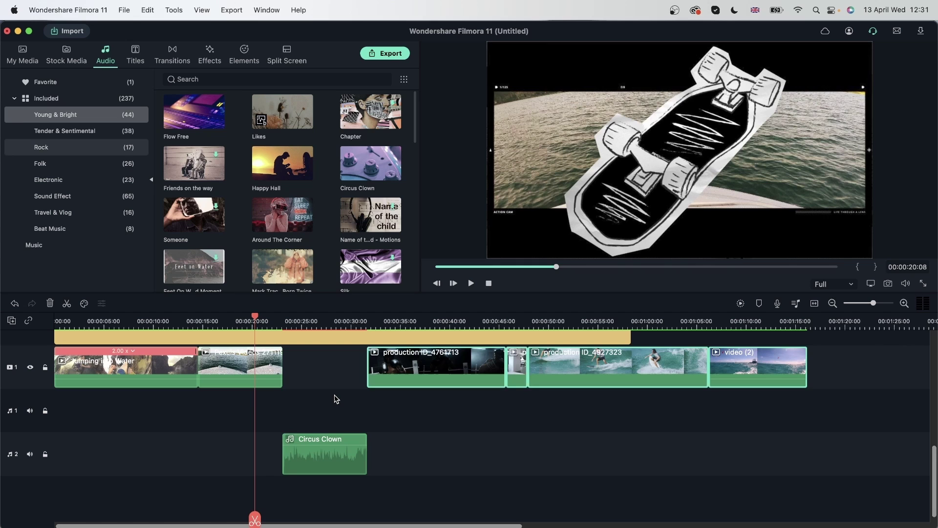
{"action": "left_click", "coordinate": [335, 374]}
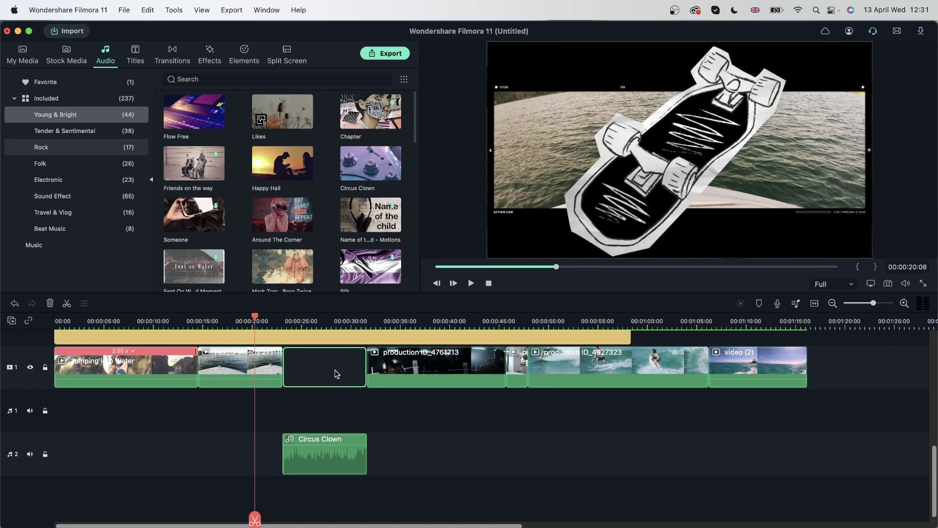
{"action": "key", "text": "Delete"}
{"action": "key", "text": "super+z"}
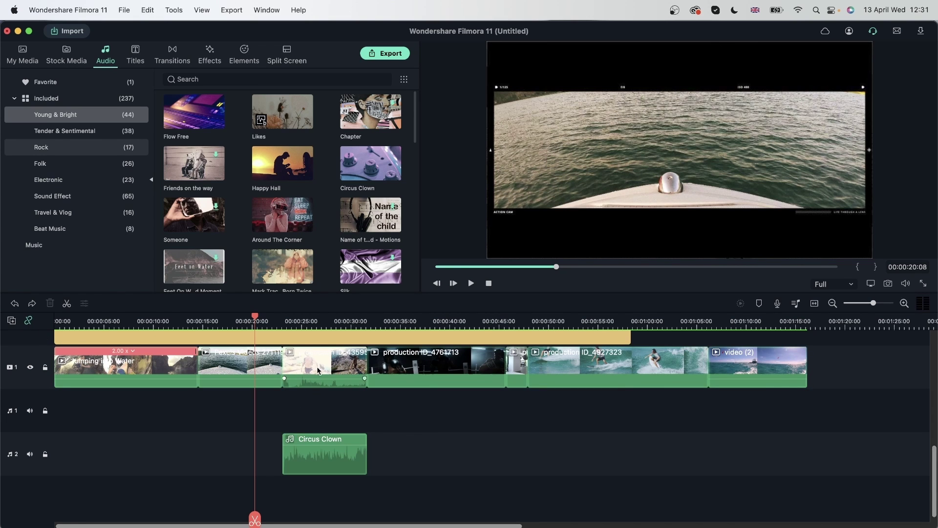
{"action": "left_click", "coordinate": [311, 370]}
{"action": "key", "text": "Delete"}
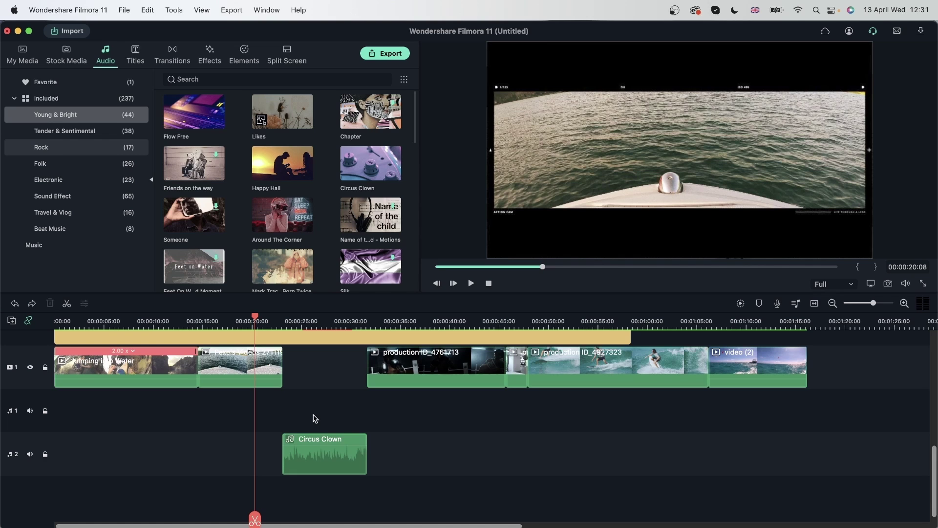
{"action": "left_click", "coordinate": [323, 380]}
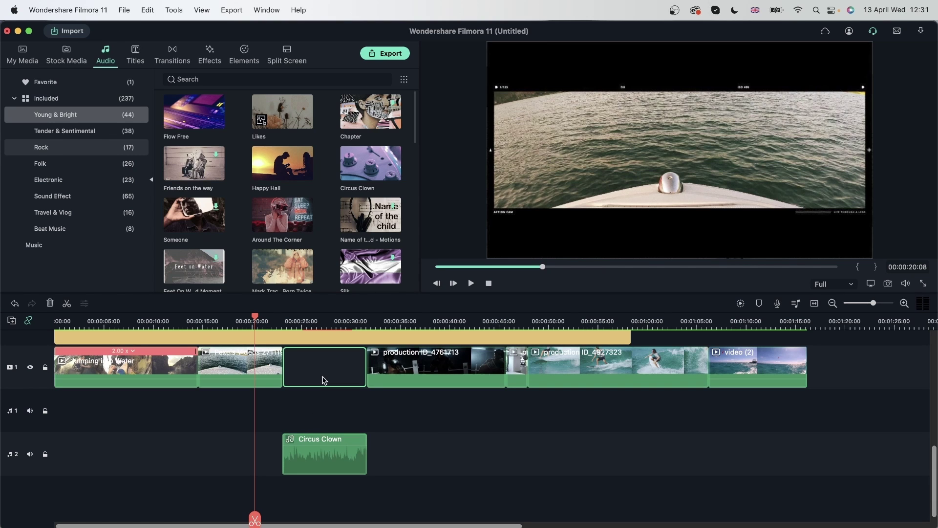
{"action": "key", "text": "super+z"}
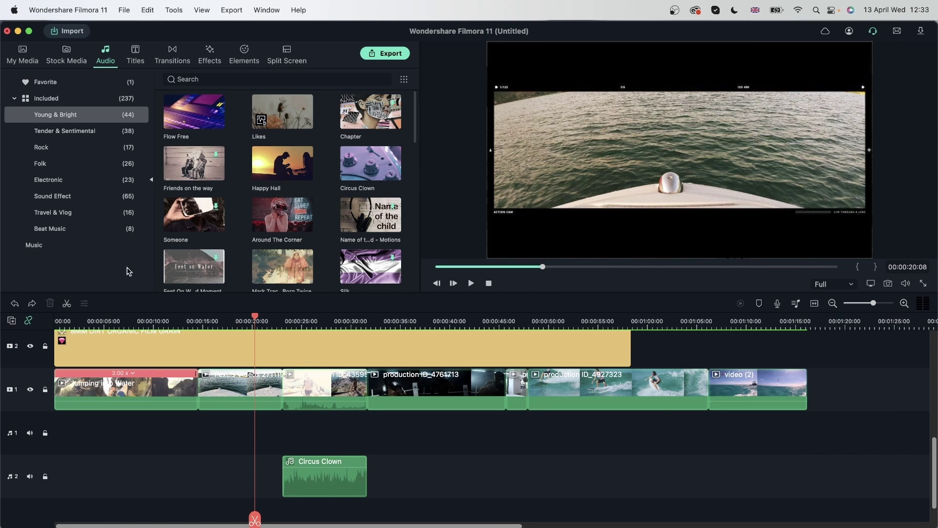
Step: Turn off auto linkage, untick Ripple Edit, and speed the boat clip to 13.26x
{"action": "left_click", "coordinate": [28, 321]}
{"action": "left_click", "coordinate": [223, 387]}
{"action": "double_click", "coordinate": [223, 387]}
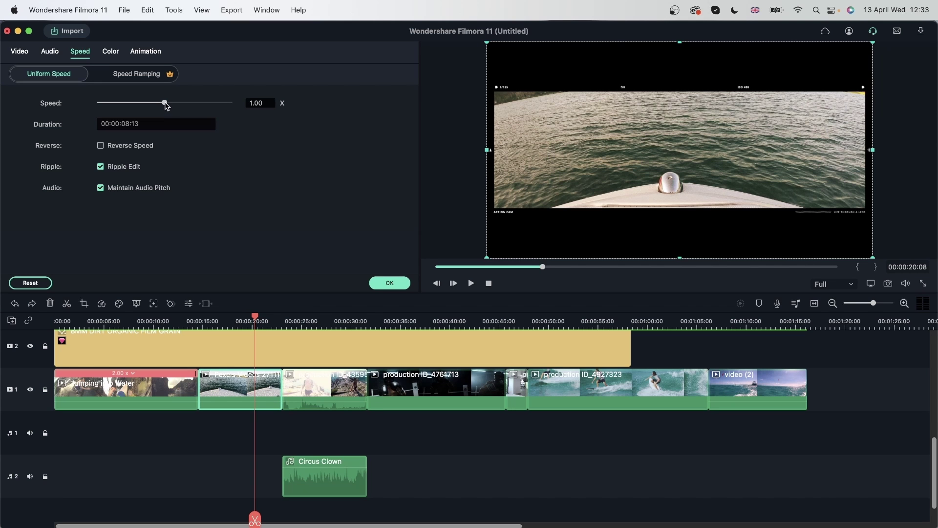
{"action": "left_click_drag", "start_coordinate": [166, 104], "coordinate": [171, 103]}
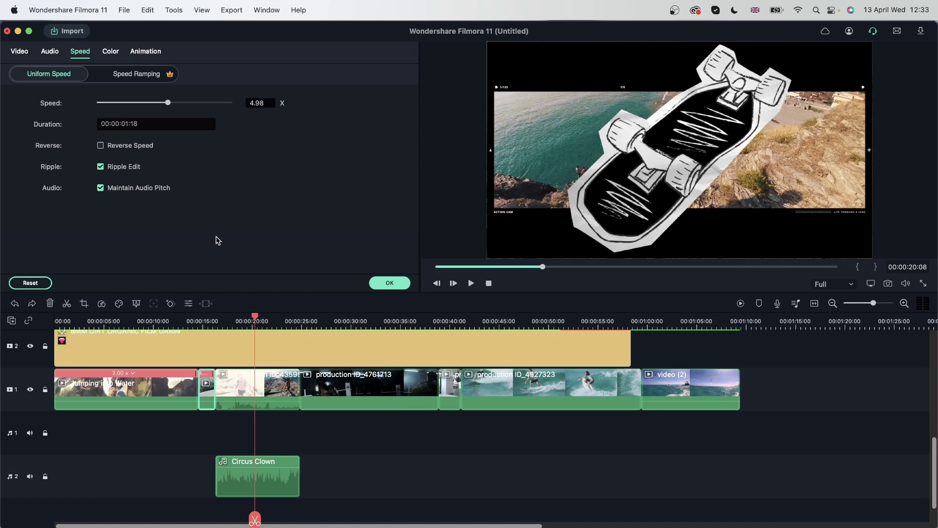
{"action": "key", "text": "super+z"}
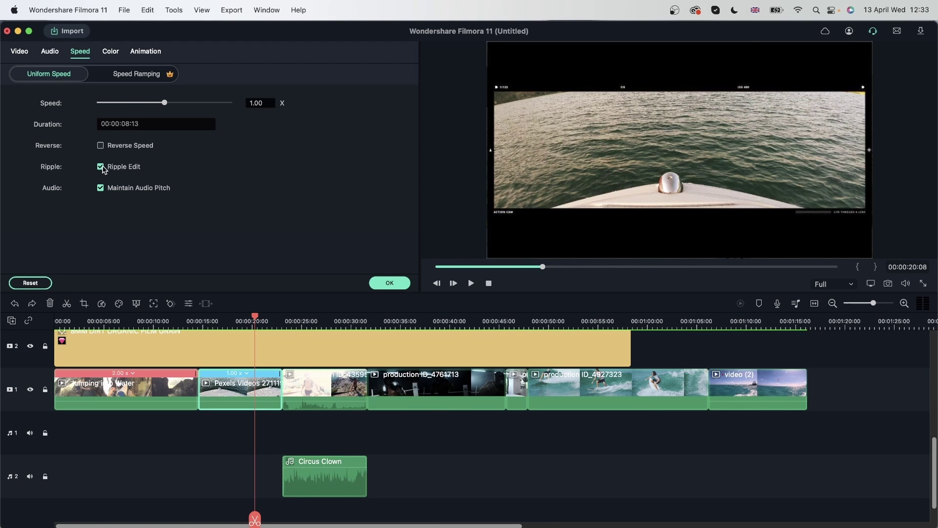
{"action": "left_click", "coordinate": [103, 166]}
{"action": "left_click", "coordinate": [174, 102]}
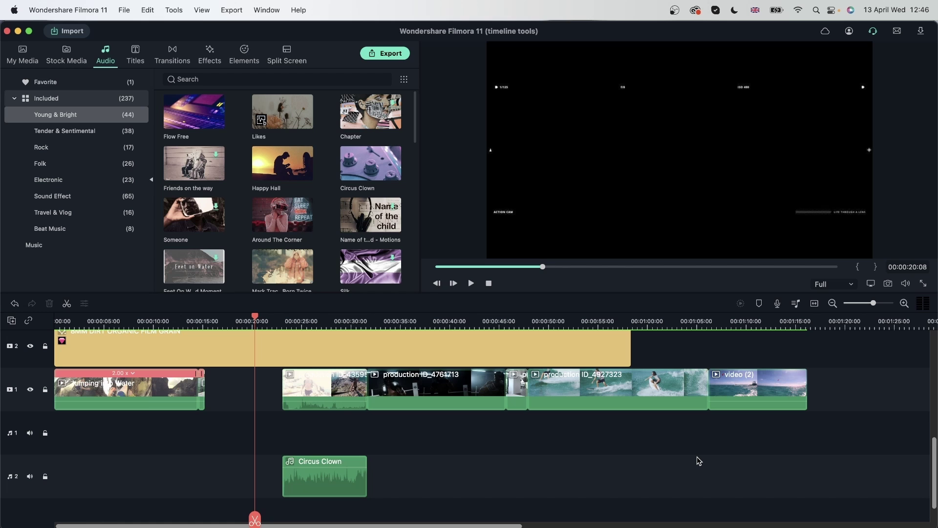
{"action": "scroll", "coordinate": [660, 451], "scroll_direction": "up", "scroll_amount": 3}
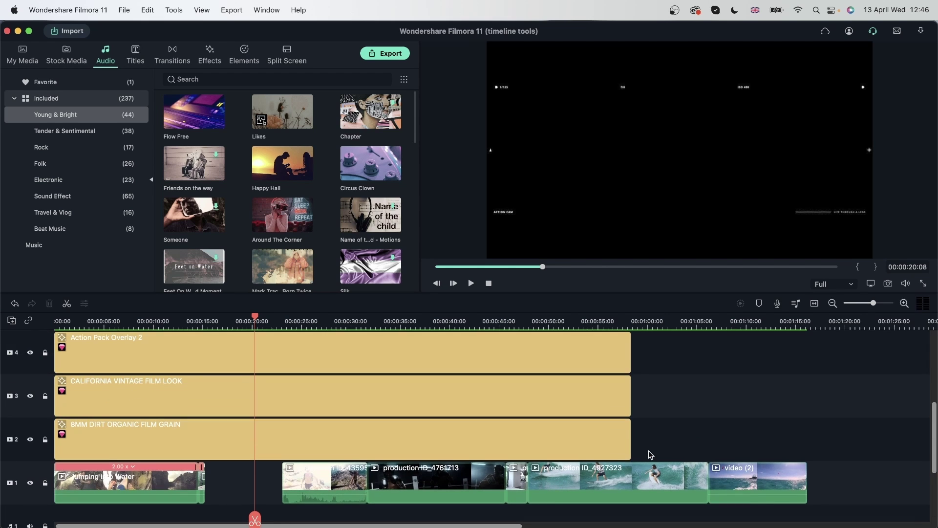
{"action": "scroll", "coordinate": [428, 428], "scroll_direction": "up", "scroll_amount": 3}
{"action": "scroll", "coordinate": [428, 428], "scroll_direction": "up", "scroll_amount": 2}
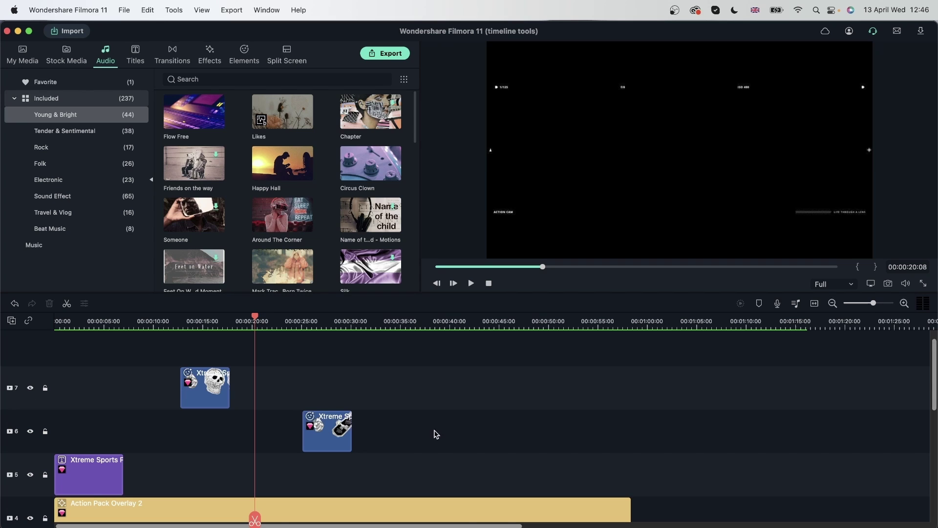
{"action": "scroll", "coordinate": [439, 433], "scroll_direction": "down", "scroll_amount": 8}
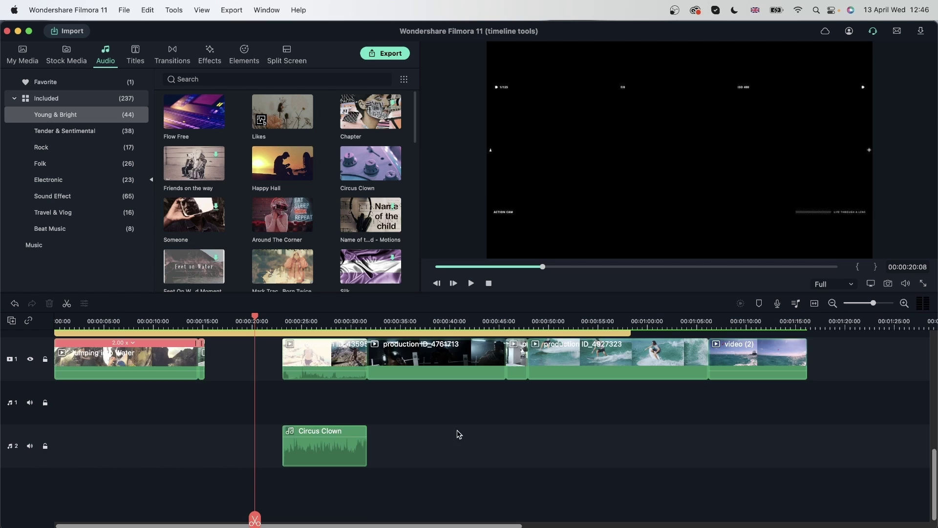
{"action": "scroll", "coordinate": [575, 443], "scroll_direction": "up", "scroll_amount": 2}
{"action": "scroll", "coordinate": [778, 492], "scroll_direction": "down", "scroll_amount": 2}
{"action": "left_click_drag", "start_coordinate": [885, 509], "coordinate": [42, 249]}
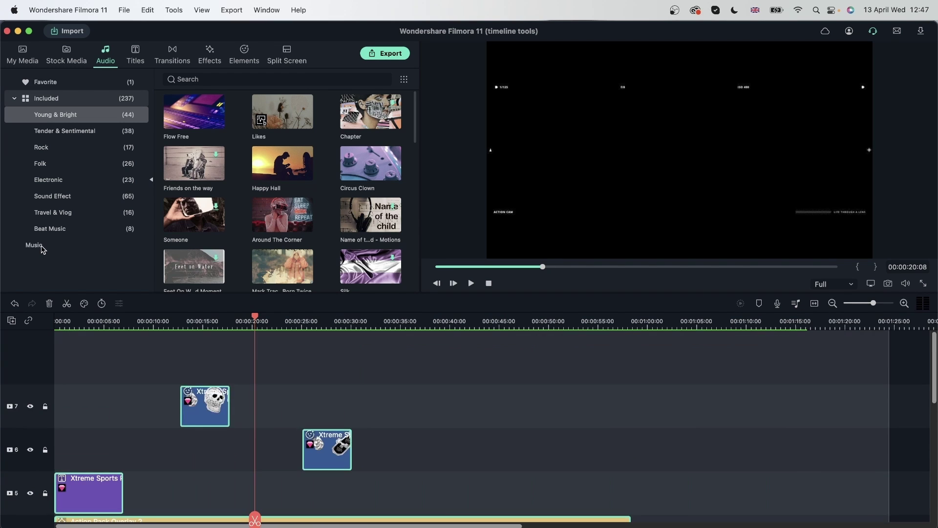
{"action": "scroll", "coordinate": [392, 460], "scroll_direction": "down", "scroll_amount": 2}
{"action": "scroll", "coordinate": [392, 458], "scroll_direction": "down", "scroll_amount": 2}
{"action": "scroll", "coordinate": [392, 455], "scroll_direction": "down", "scroll_amount": 2}
{"action": "scroll", "coordinate": [394, 422], "scroll_direction": "down", "scroll_amount": 2}
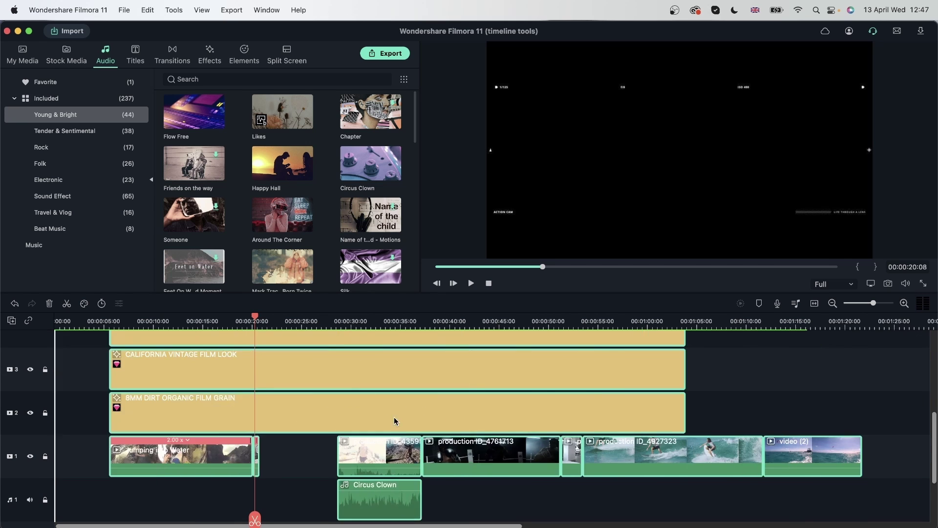
Step: Move the marquee-selected clips further along the timeline, then deselect them
{"action": "left_click_drag", "start_coordinate": [394, 421], "coordinate": [657, 493]}
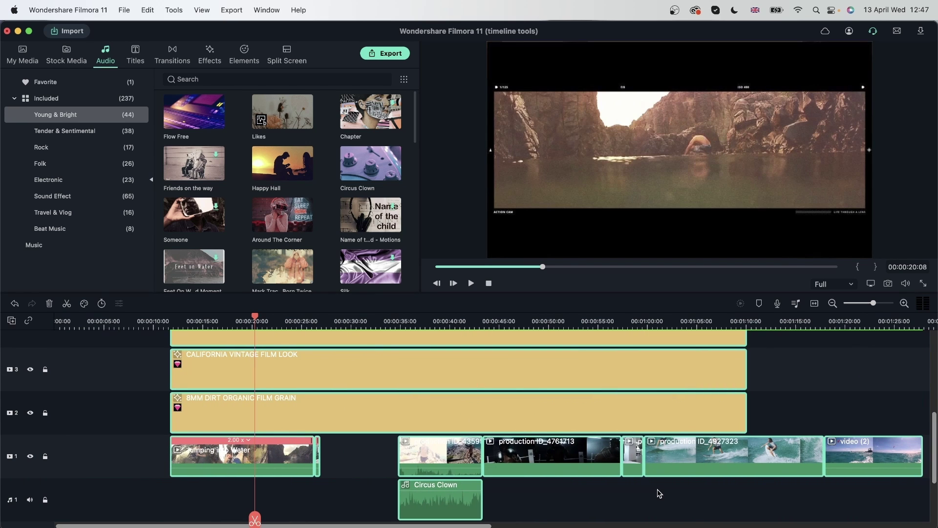
{"action": "mouse_move", "coordinate": [440, 500]}
{"action": "mouse_move", "coordinate": [369, 386]}
{"action": "left_mouse_down"}
{"action": "mouse_move", "coordinate": [771, 423]}
{"action": "mouse_move", "coordinate": [331, 449]}
{"action": "left_mouse_up"}
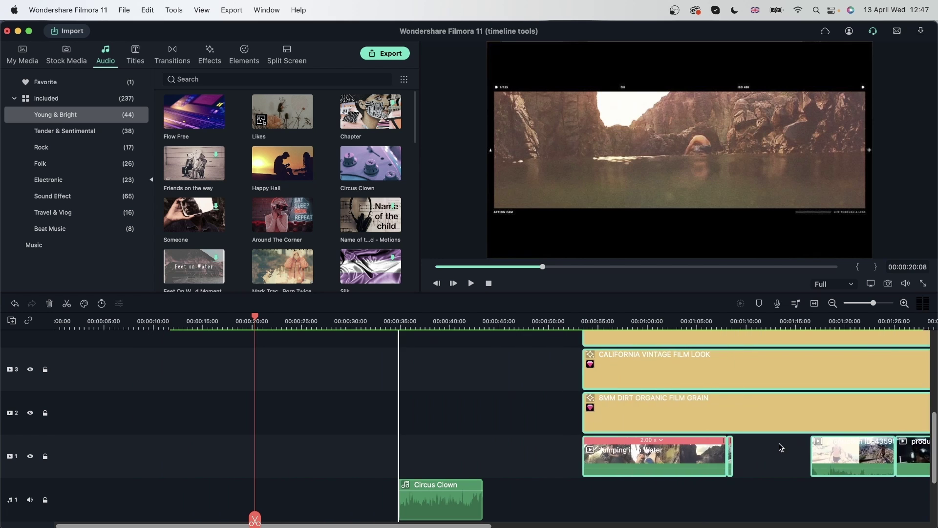
{"action": "left_click_drag", "start_coordinate": [331, 450], "coordinate": [704, 448]}
{"action": "left_click", "coordinate": [564, 514]}
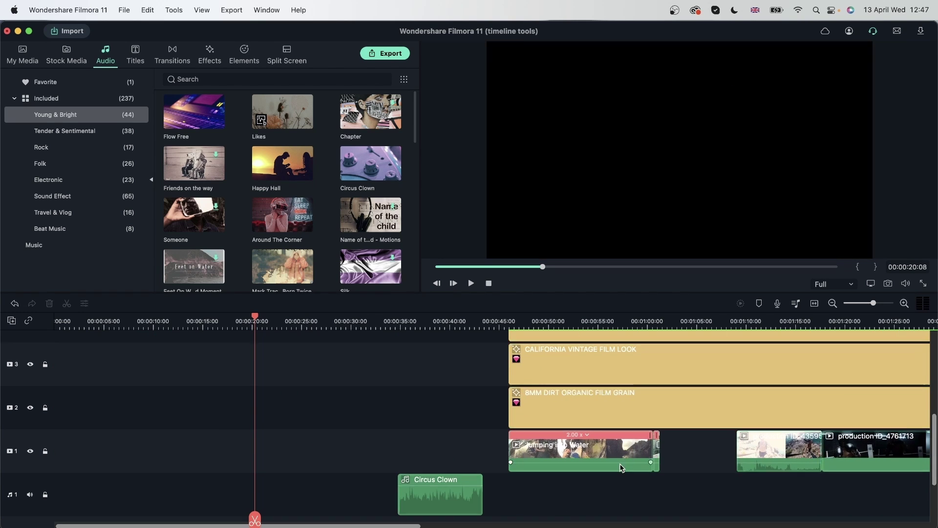
{"action": "scroll", "coordinate": [733, 469], "scroll_direction": "down", "scroll_amount": 2}
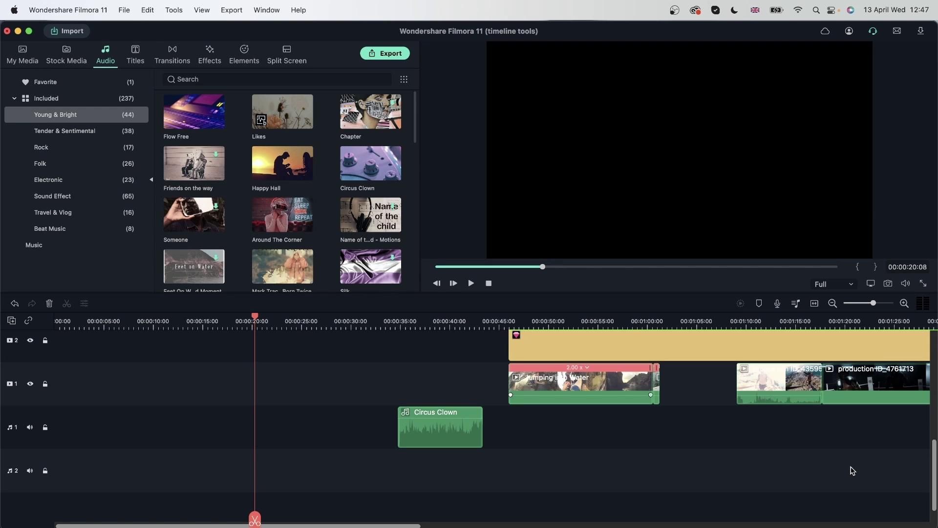
Step: Undo twice to restore the boat clip's normal speed, then move the skateboard sticker earlier beside the skull
{"action": "key", "text": "super+z"}
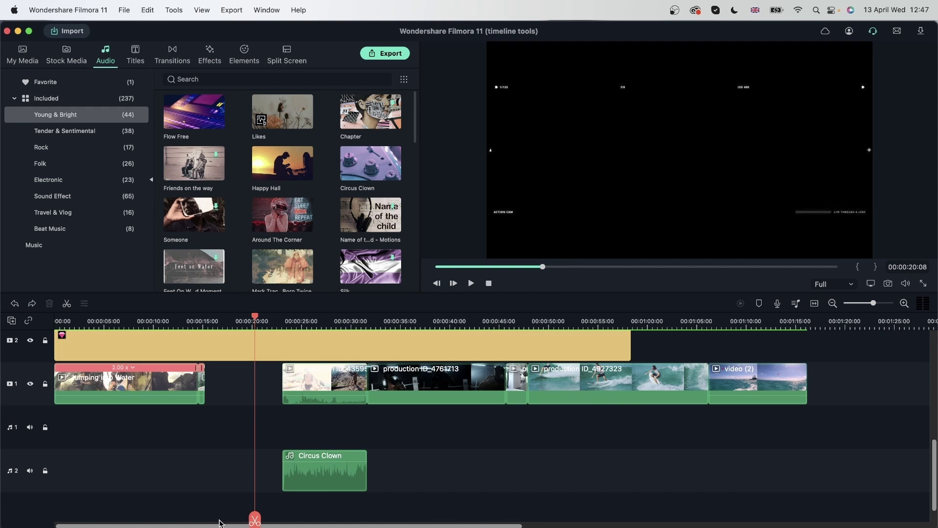
{"action": "key", "text": "super+z"}
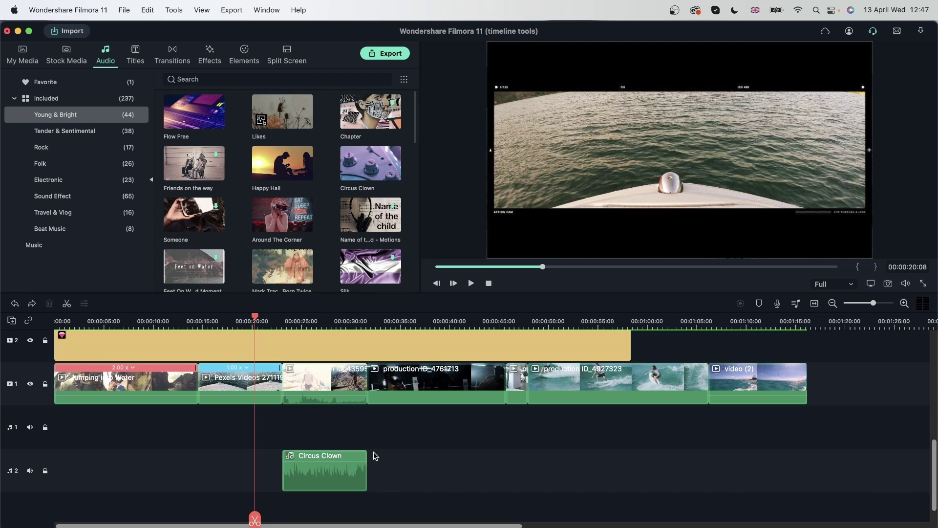
{"action": "scroll", "coordinate": [373, 457], "scroll_direction": "up", "scroll_amount": 2}
{"action": "scroll", "coordinate": [385, 448], "scroll_direction": "down", "scroll_amount": 3}
{"action": "left_click_drag", "start_coordinate": [327, 460], "coordinate": [344, 414]}
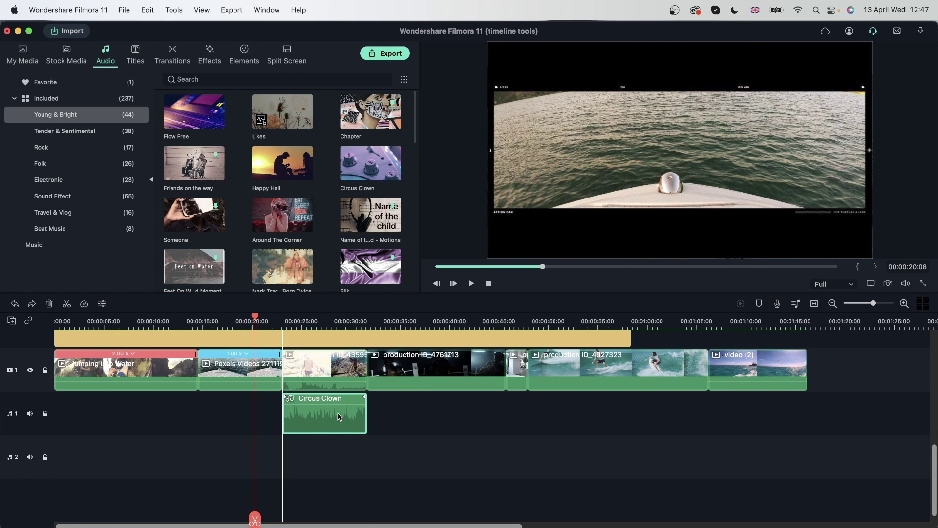
{"action": "scroll", "coordinate": [360, 430], "scroll_direction": "up", "scroll_amount": 3}
{"action": "scroll", "coordinate": [296, 447], "scroll_direction": "up", "scroll_amount": 2}
{"action": "left_click", "coordinate": [332, 483]}
{"action": "left_click_drag", "start_coordinate": [330, 486], "coordinate": [252, 452]}
{"action": "scroll", "coordinate": [409, 457], "scroll_direction": "down", "scroll_amount": 4}
{"action": "scroll", "coordinate": [410, 457], "scroll_direction": "up", "scroll_amount": 4}
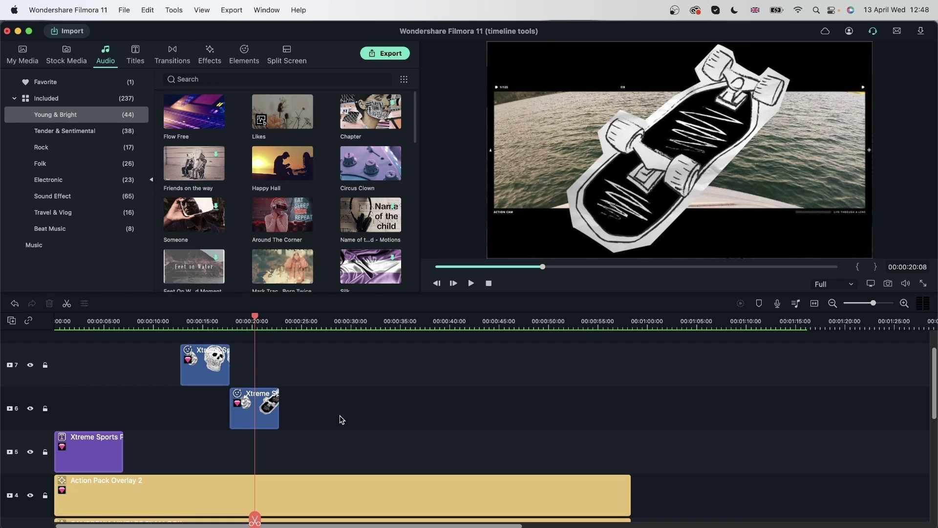
Step: Select both Xtreme sticker clips, nudge them slightly earlier, and group them with Keep Group
{"action": "left_click_drag", "start_coordinate": [341, 427], "coordinate": [202, 360]}
{"action": "left_click_drag", "start_coordinate": [354, 442], "coordinate": [183, 354]}
{"action": "left_click_drag", "start_coordinate": [254, 407], "coordinate": [235, 408]}
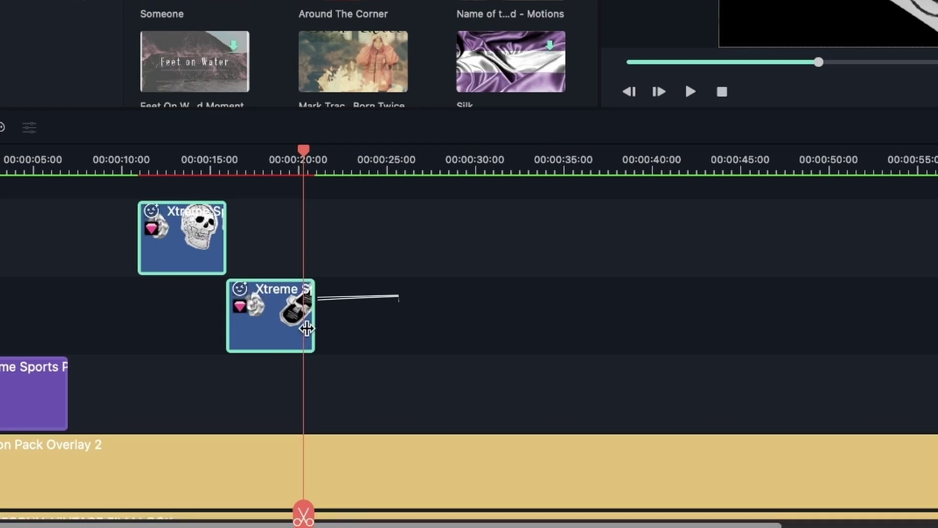
{"action": "right_click", "coordinate": [237, 414]}
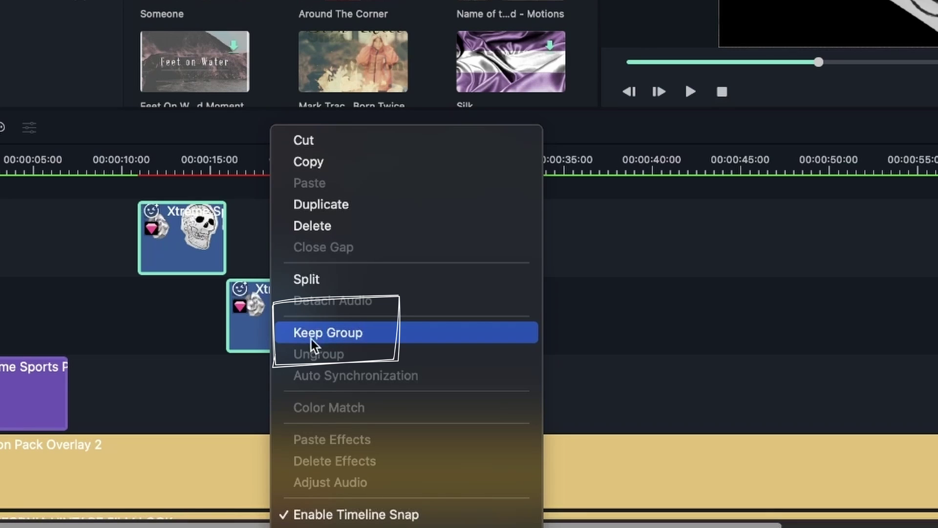
{"action": "left_click", "coordinate": [367, 336]}
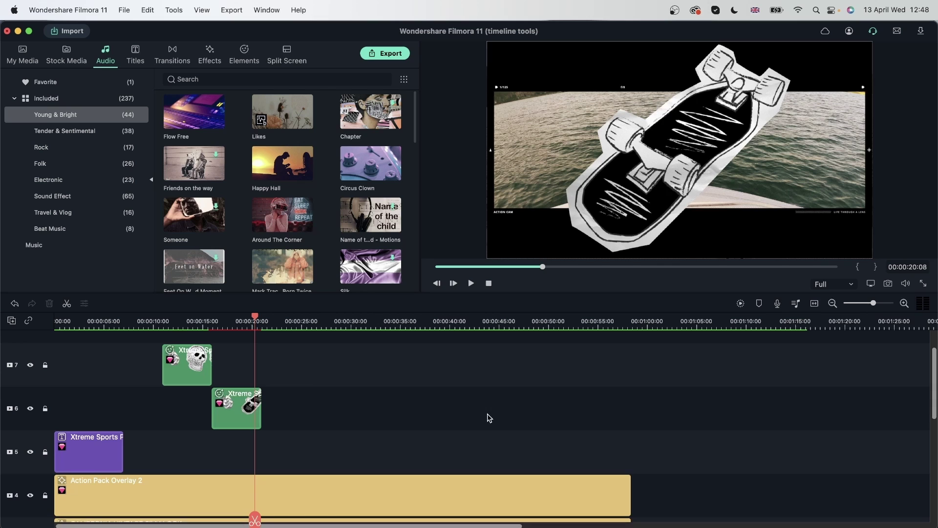
{"action": "scroll", "coordinate": [450, 445], "scroll_direction": "up", "scroll_amount": 2}
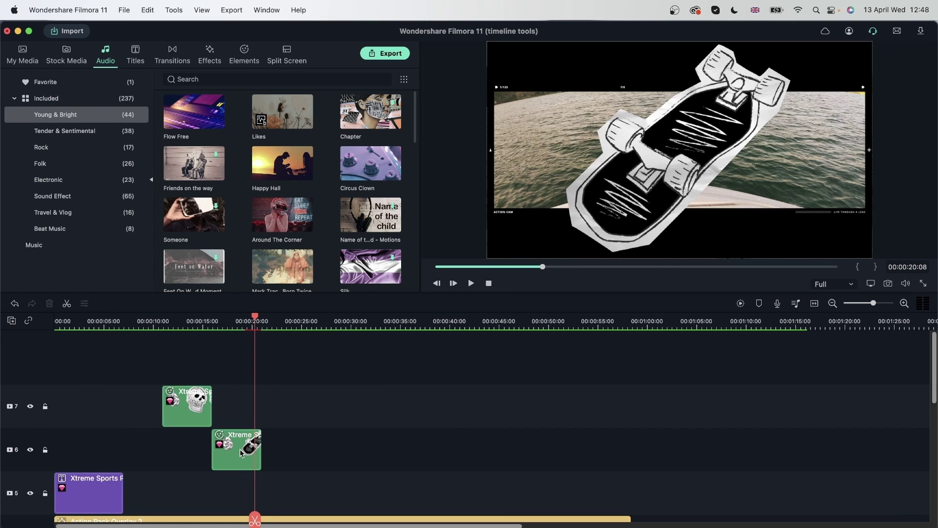
Step: Test-drag the grouped stickers to about 50 and 35 seconds, undoing each move
{"action": "left_click", "coordinate": [241, 451]}
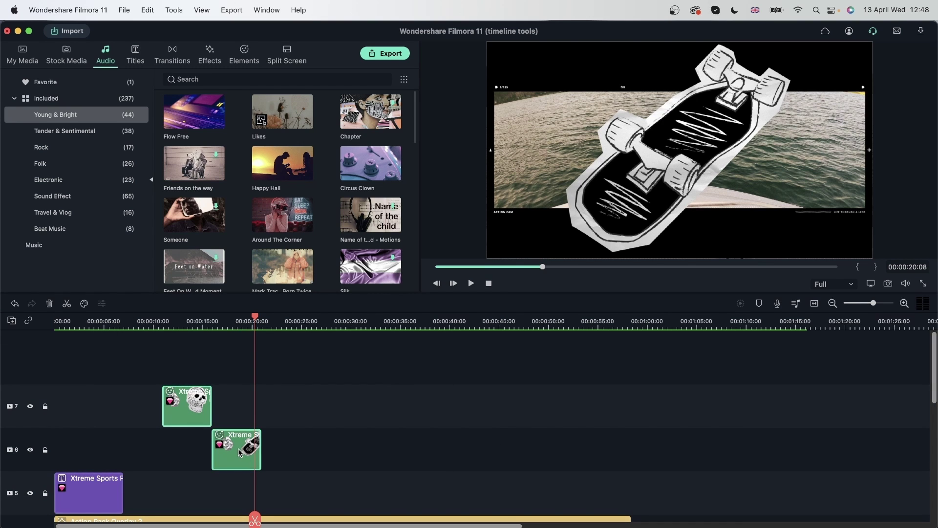
{"action": "left_click_drag", "start_coordinate": [238, 449], "coordinate": [617, 451]}
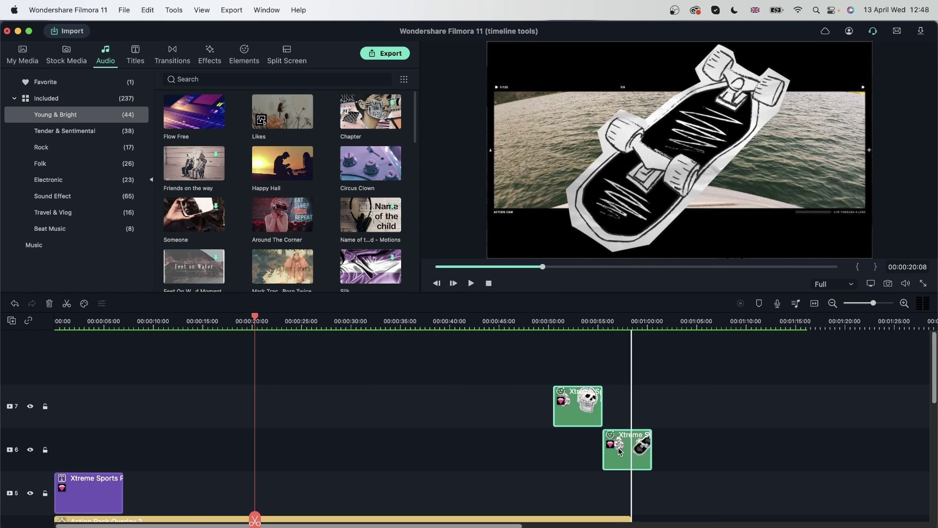
{"action": "key", "text": "super+z"}
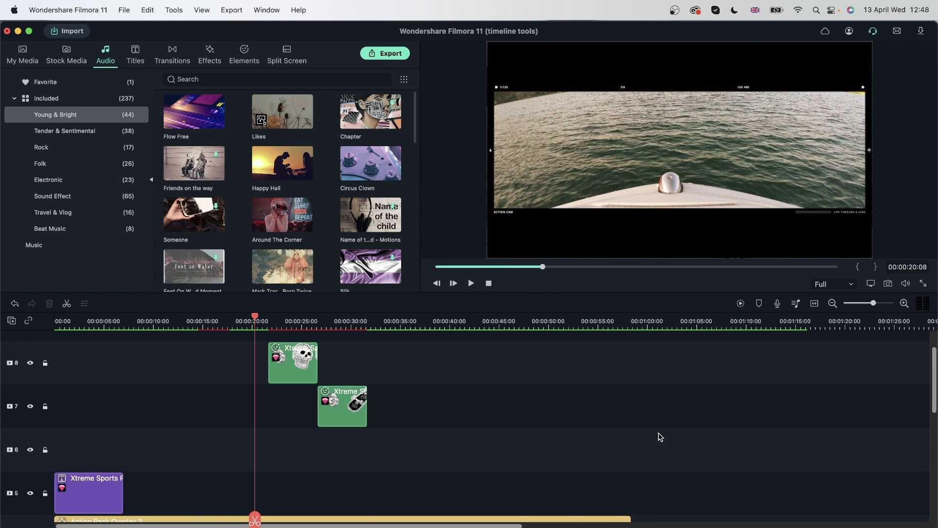
{"action": "left_click_drag", "start_coordinate": [339, 417], "coordinate": [483, 456]}
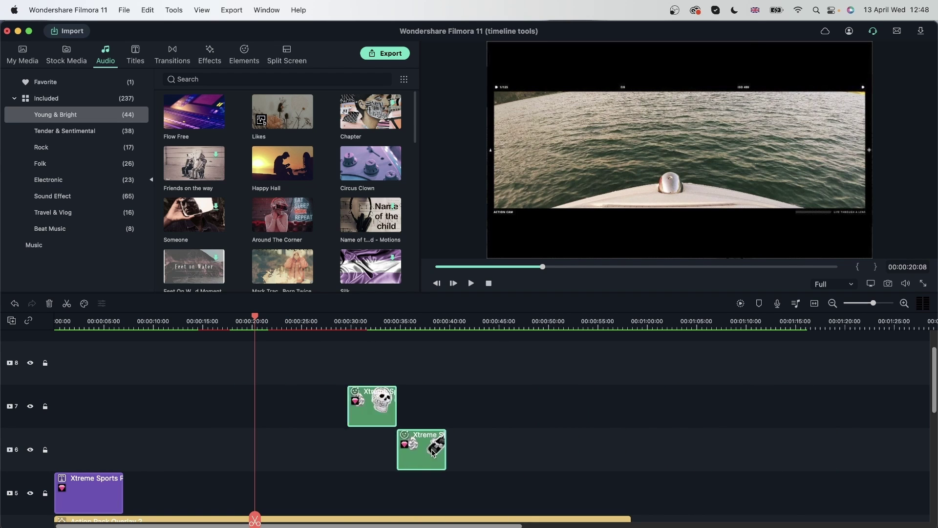
{"action": "left_click_drag", "start_coordinate": [483, 456], "coordinate": [517, 455]}
{"action": "key", "text": "super+z"}
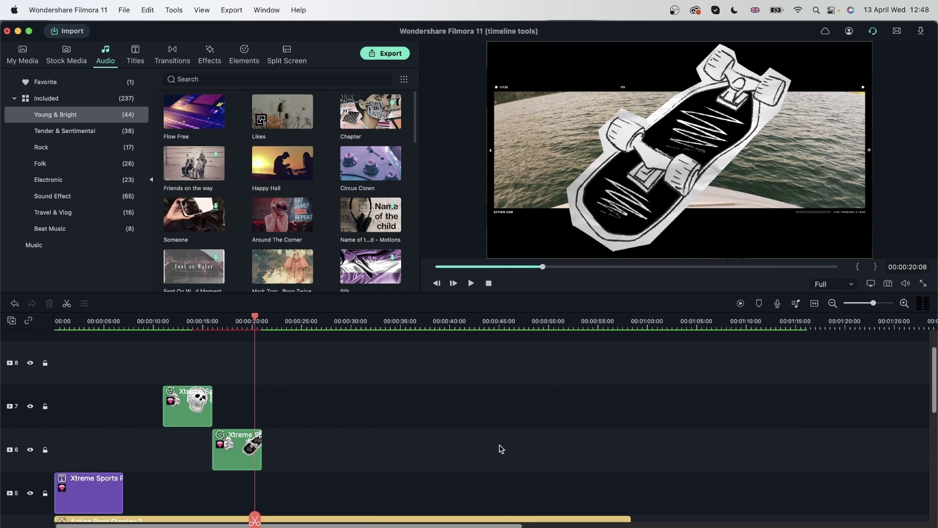
{"action": "scroll", "coordinate": [545, 427], "scroll_direction": "down", "scroll_amount": 3}
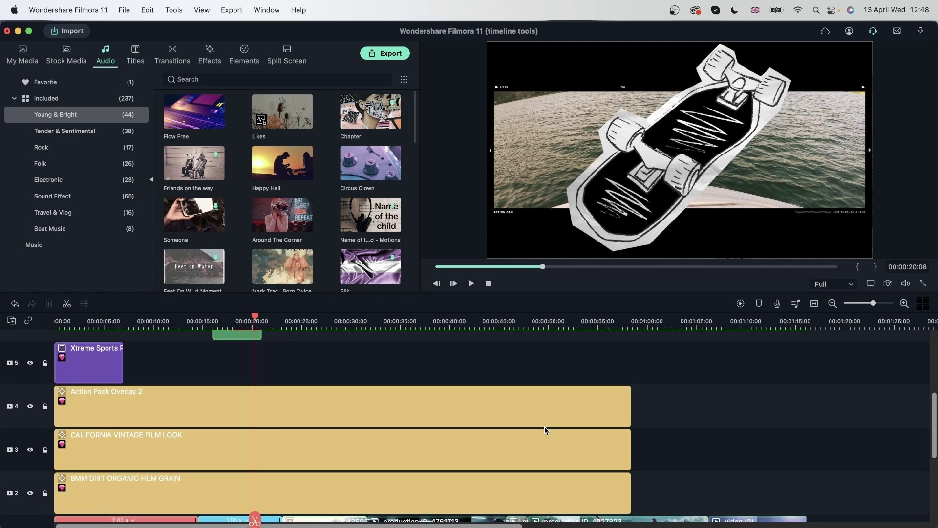
{"action": "scroll", "coordinate": [545, 426], "scroll_direction": "down", "scroll_amount": 2}
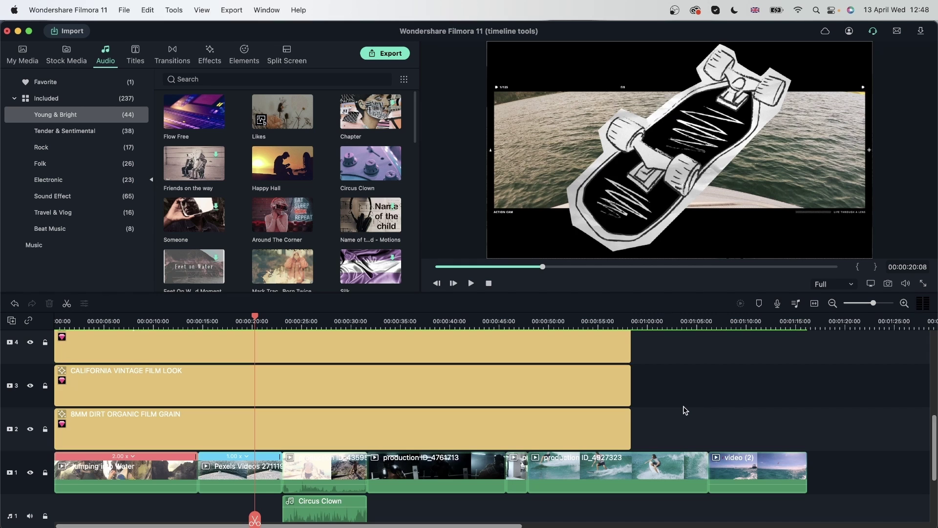
{"action": "scroll", "coordinate": [684, 410], "scroll_direction": "up", "scroll_amount": 1}
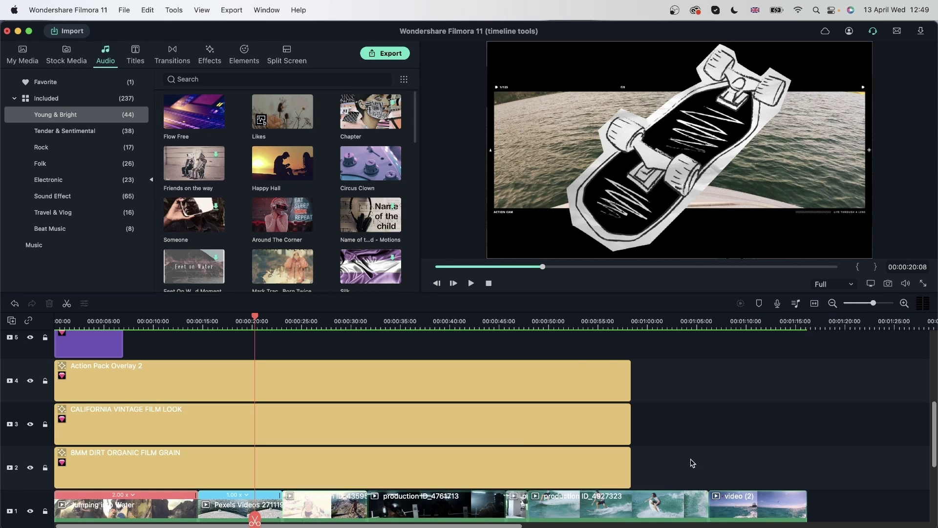
Step: Group the three film overlays on tracks 2–4 and drag them to start near 00:00:10
{"action": "mouse_move", "coordinate": [692, 467]}
{"action": "left_mouse_down"}
{"action": "mouse_move", "coordinate": [563, 399]}
{"action": "mouse_move", "coordinate": [558, 386]}
{"action": "left_mouse_up"}
{"action": "right_click", "coordinate": [562, 379]}
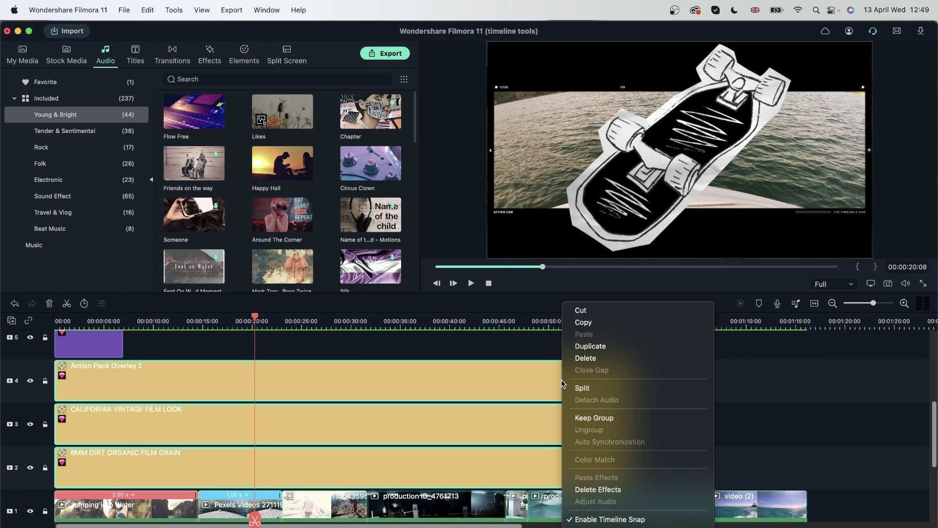
{"action": "left_click", "coordinate": [612, 420]}
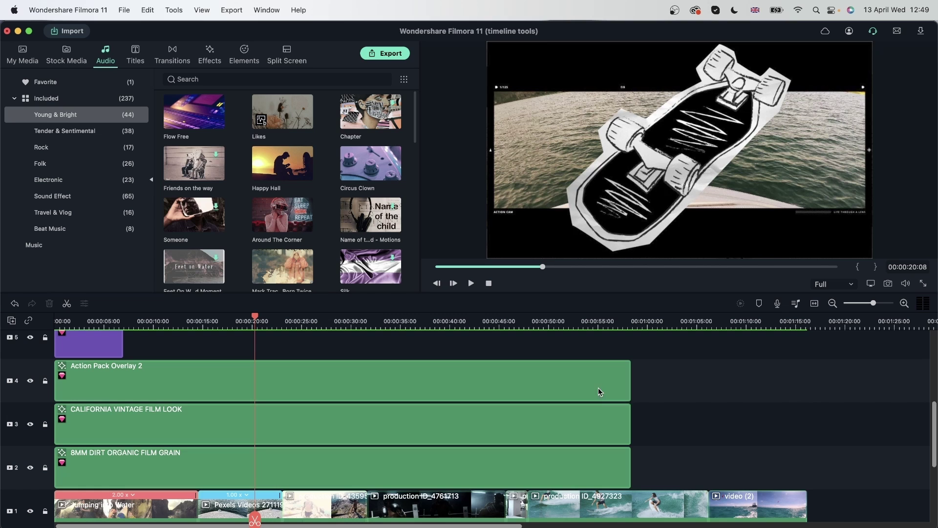
{"action": "left_click", "coordinate": [562, 371]}
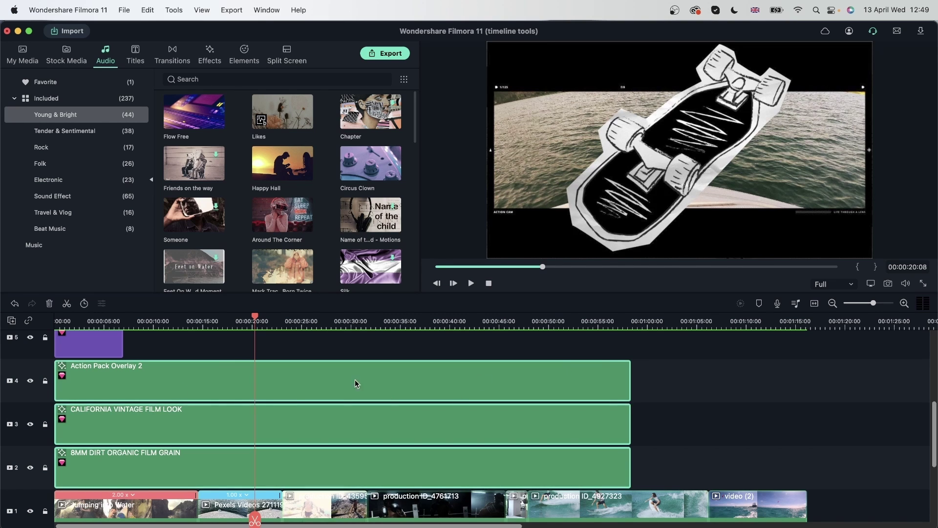
{"action": "mouse_move", "coordinate": [196, 384]}
{"action": "left_mouse_down"}
{"action": "mouse_move", "coordinate": [247, 390]}
{"action": "mouse_move", "coordinate": [262, 373]}
{"action": "left_mouse_up"}
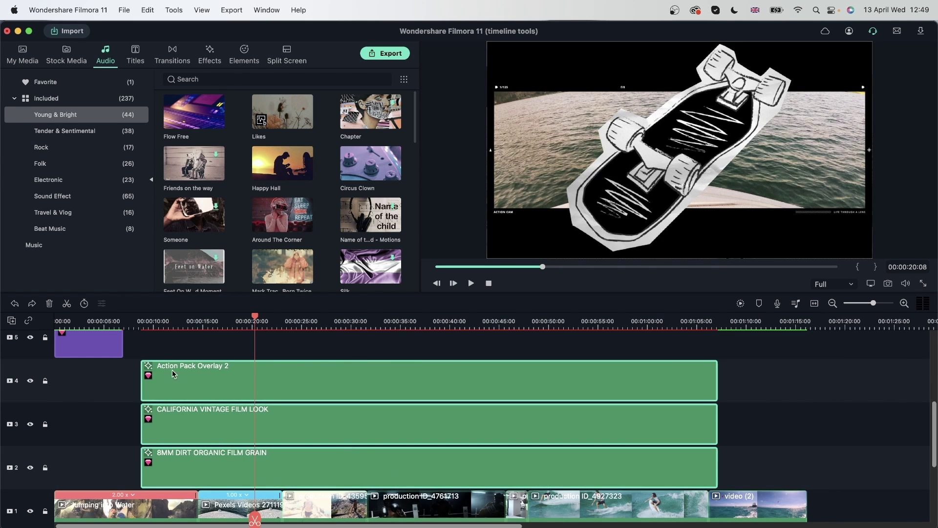
Step: Set the grouped overlays' Input Duration seconds to 10 and confirm
{"action": "left_click", "coordinate": [85, 303]}
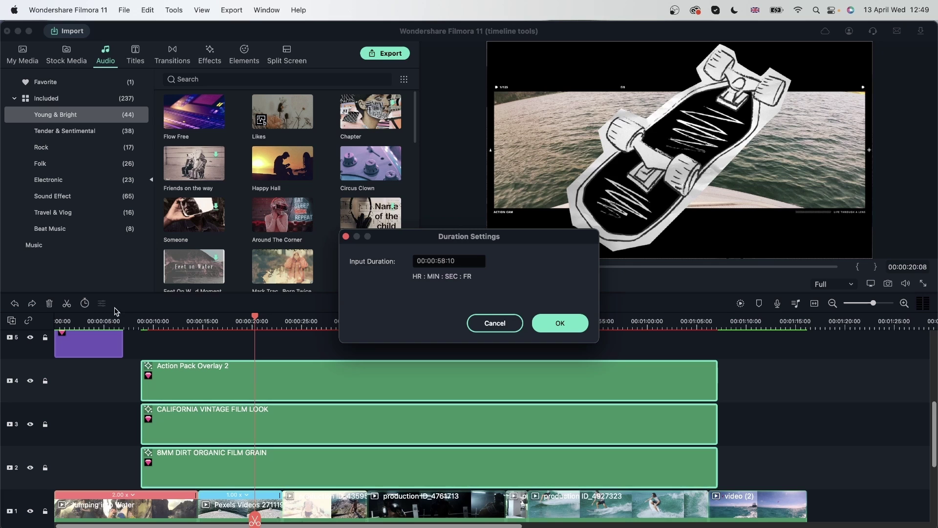
{"action": "triple_click", "coordinate": [448, 260]}
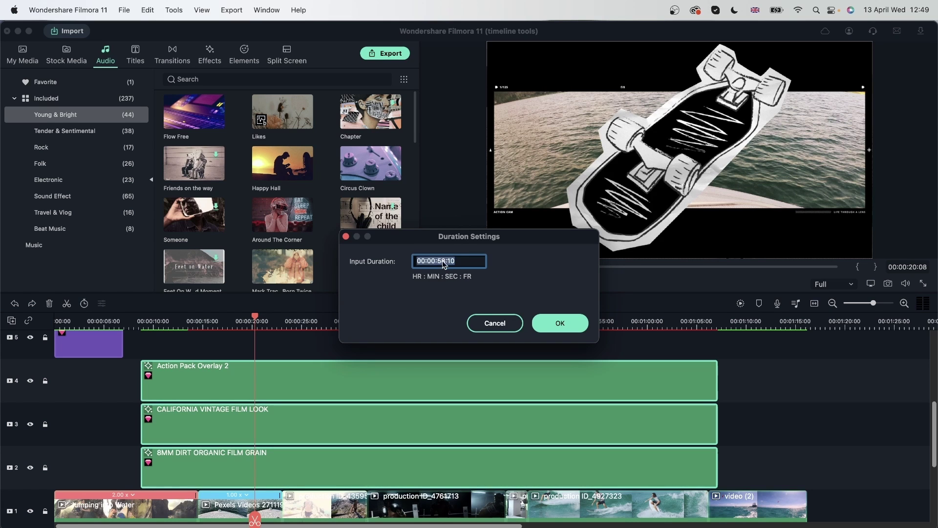
{"action": "left_click", "coordinate": [447, 261]}
{"action": "type", "text": "10"}
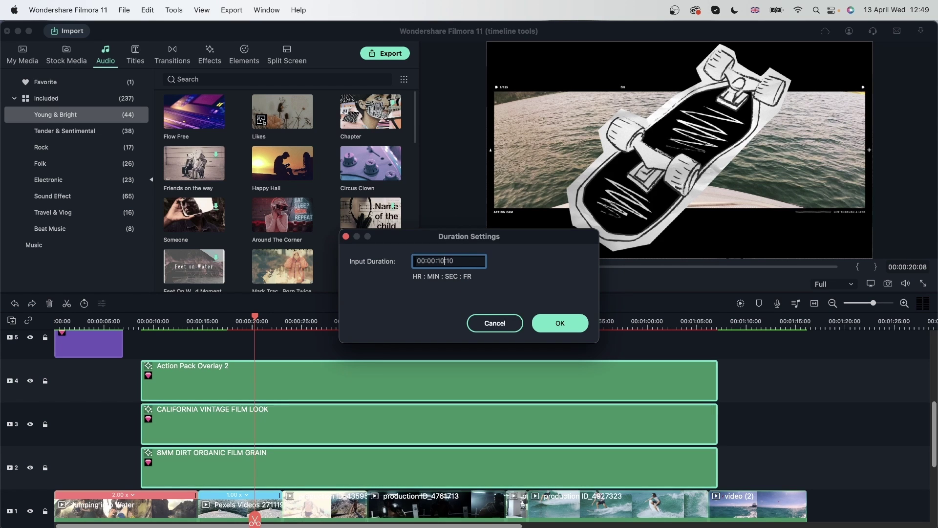
{"action": "left_click", "coordinate": [546, 324]}
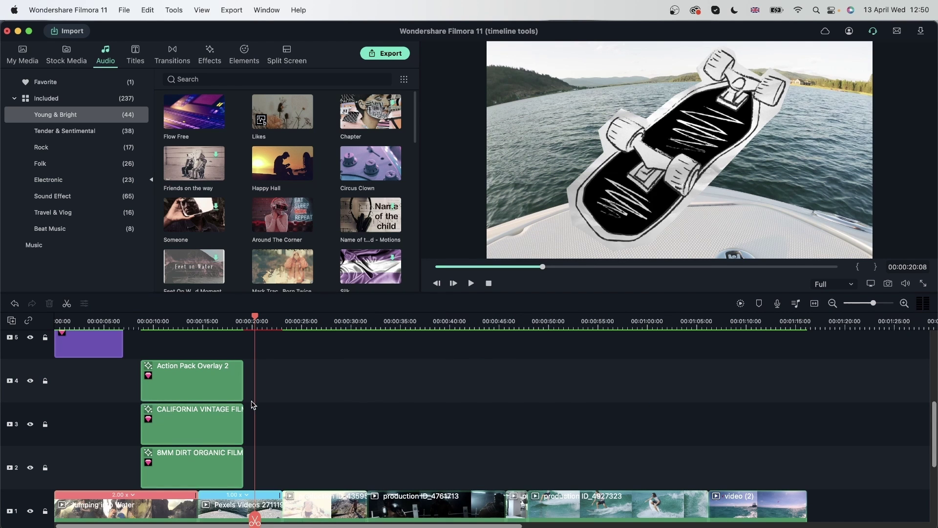
{"action": "scroll", "coordinate": [327, 415], "scroll_direction": "down", "scroll_amount": 3}
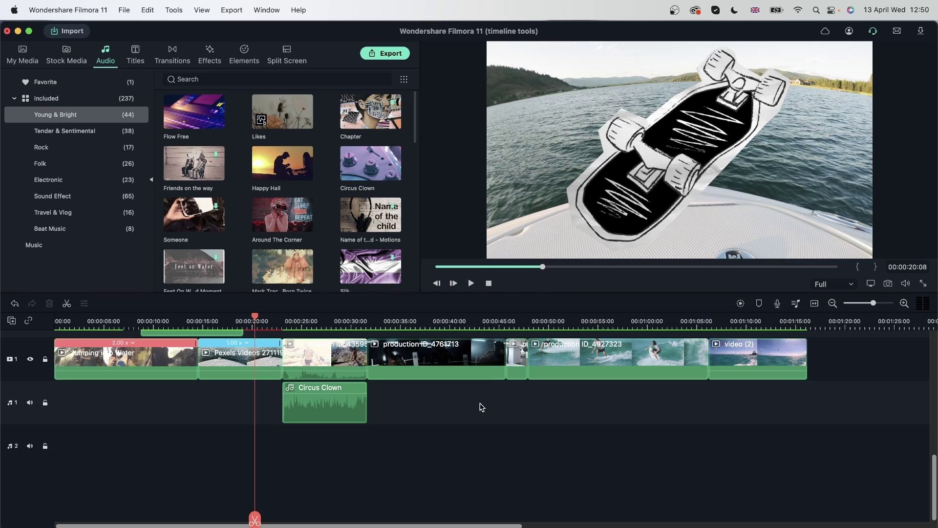
{"action": "scroll", "coordinate": [480, 403], "scroll_direction": "up", "scroll_amount": 2}
Step: Select the later main-track clips, then ungroup the three effect overlays
{"action": "left_click_drag", "start_coordinate": [788, 474], "coordinate": [325, 480]}
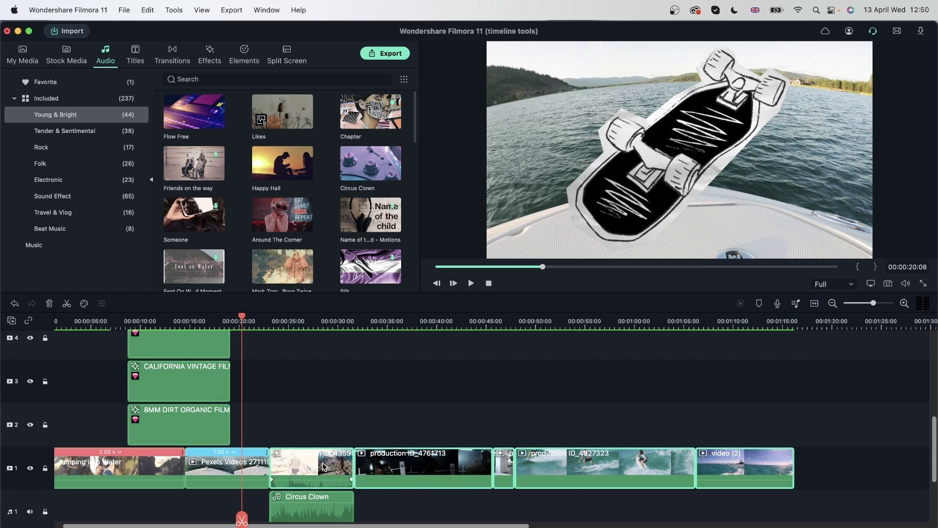
{"action": "mouse_move", "coordinate": [324, 466]}
{"action": "scroll", "coordinate": [173, 429], "scroll_direction": "up", "scroll_amount": 1}
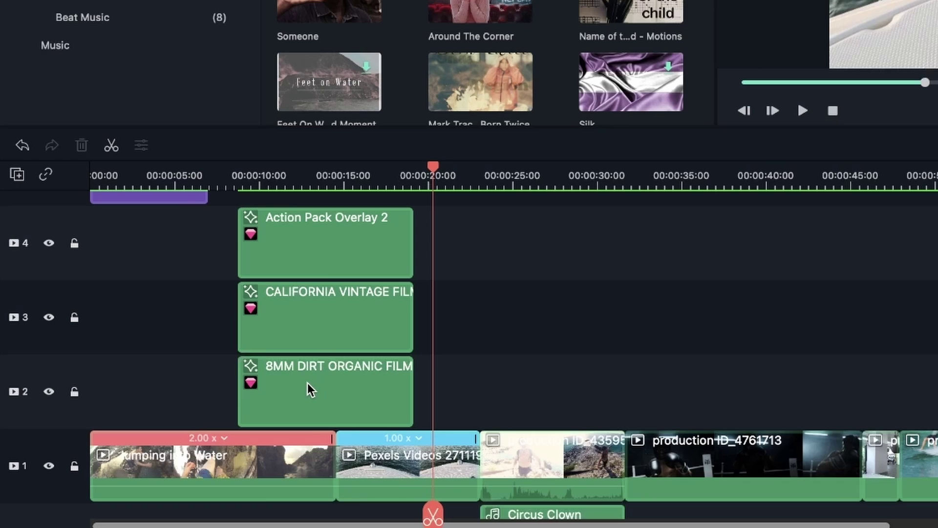
{"action": "left_click", "coordinate": [341, 323]}
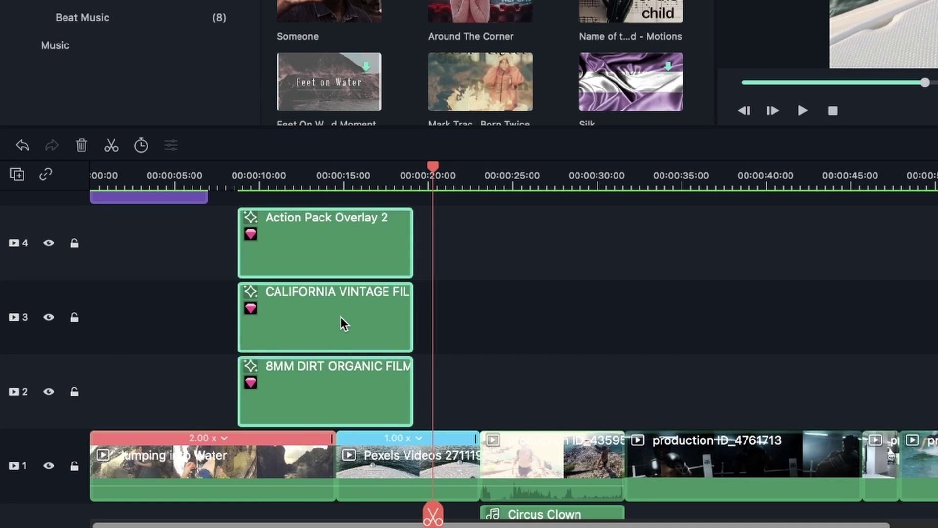
{"action": "right_click", "coordinate": [341, 324]}
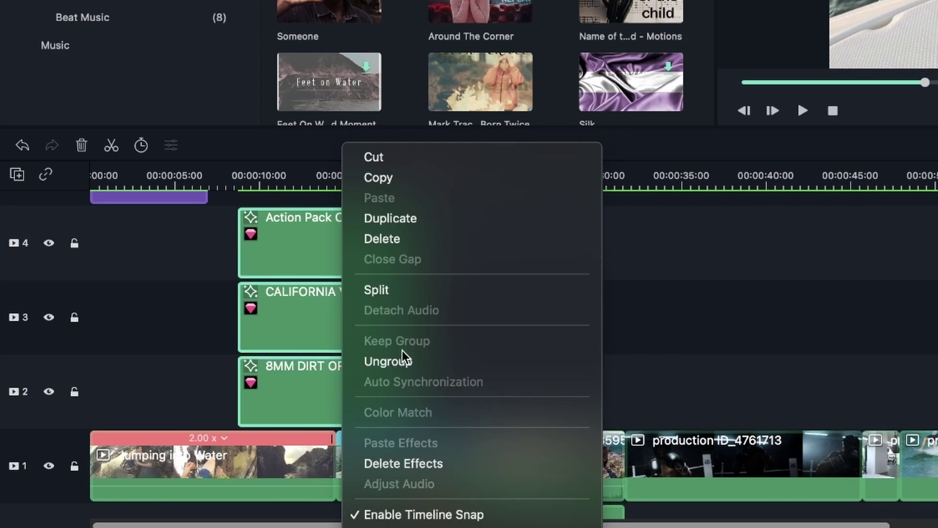
{"action": "left_click", "coordinate": [401, 366]}
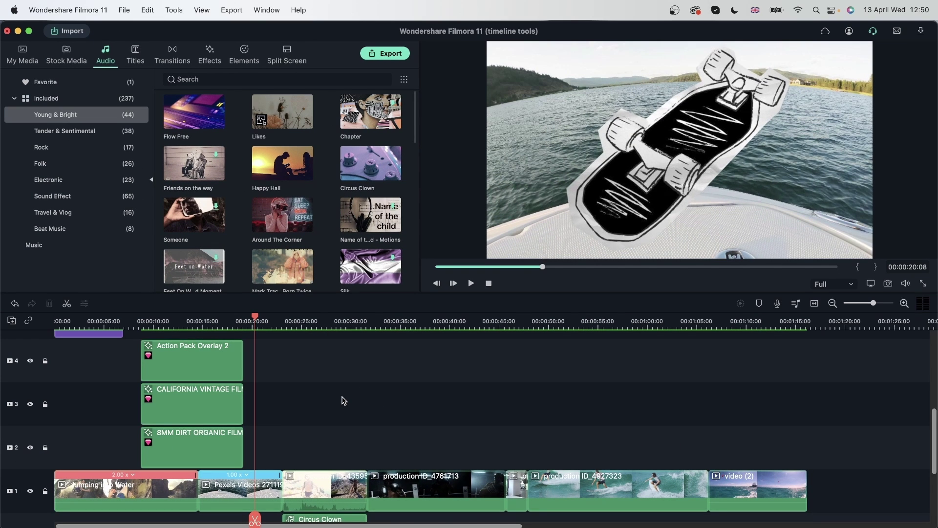
Step: Move the 8MM Dirt Organic Film Grain overlay alone, ending on track 2 around 13–23 seconds
{"action": "left_click", "coordinate": [195, 359]}
{"action": "left_click", "coordinate": [205, 403]}
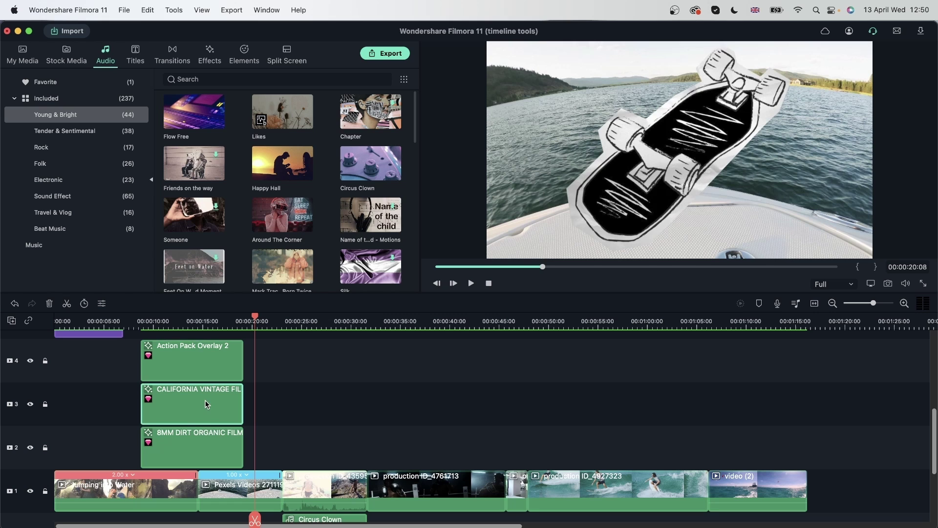
{"action": "left_click", "coordinate": [202, 450]}
{"action": "left_click", "coordinate": [268, 430]}
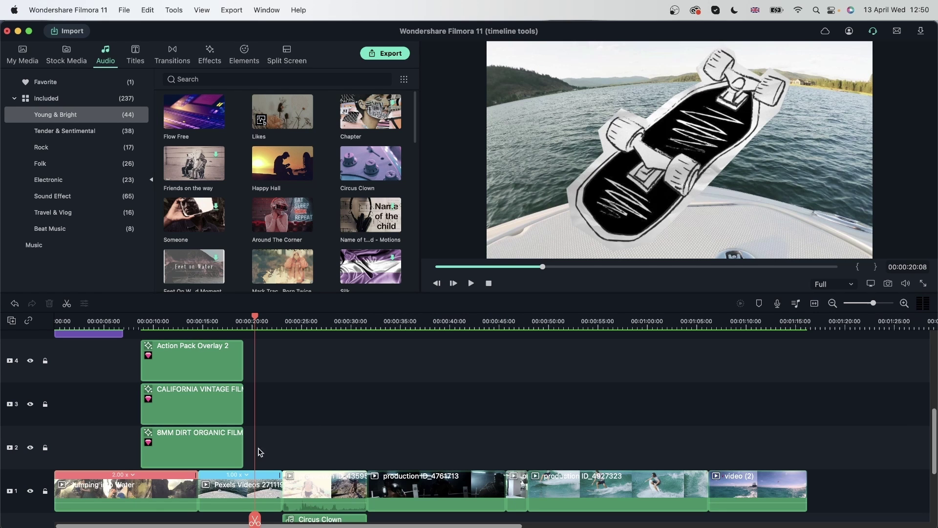
{"action": "double_click", "coordinate": [192, 442]}
{"action": "mouse_move", "coordinate": [229, 437]}
{"action": "left_mouse_down"}
{"action": "mouse_move", "coordinate": [535, 400]}
{"action": "mouse_move", "coordinate": [227, 428]}
{"action": "left_mouse_up"}
{"action": "left_click", "coordinate": [535, 400]}
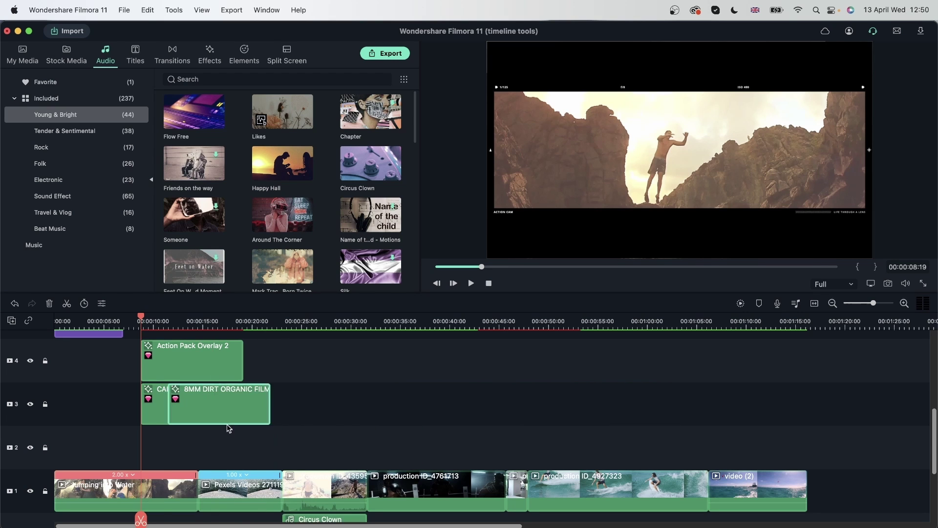
{"action": "mouse_move", "coordinate": [228, 429]}
{"action": "left_mouse_down"}
{"action": "mouse_move", "coordinate": [590, 403]}
{"action": "mouse_move", "coordinate": [203, 444]}
{"action": "left_mouse_up"}
{"action": "scroll", "coordinate": [293, 447], "scroll_direction": "up", "scroll_amount": 1}
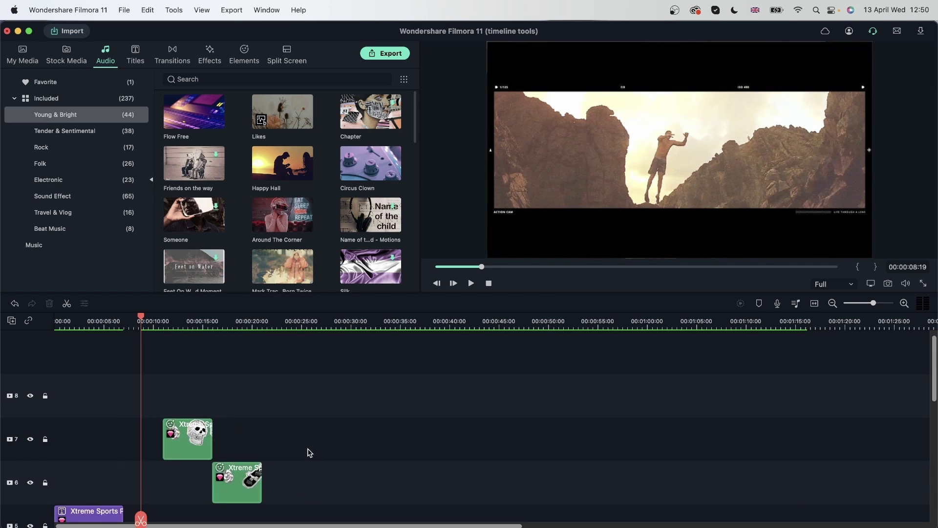
{"action": "scroll", "coordinate": [309, 460], "scroll_direction": "down", "scroll_amount": 5}
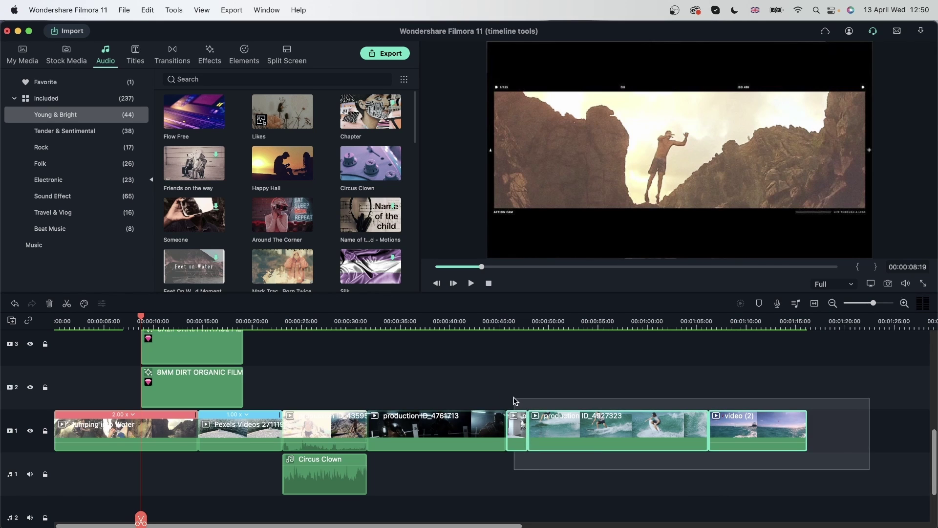
Step: Group the last surfing clips on the main video track
{"action": "left_click_drag", "start_coordinate": [870, 472], "coordinate": [515, 399]}
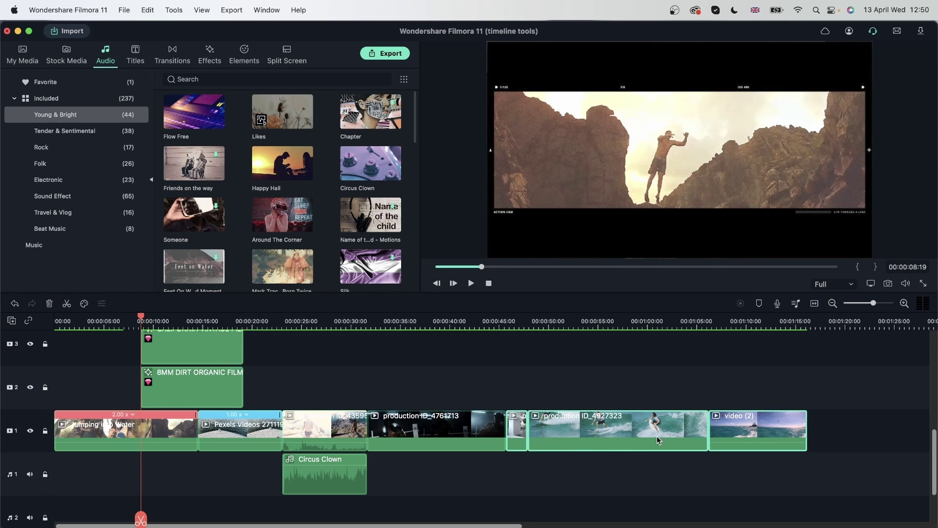
{"action": "right_click", "coordinate": [575, 433]}
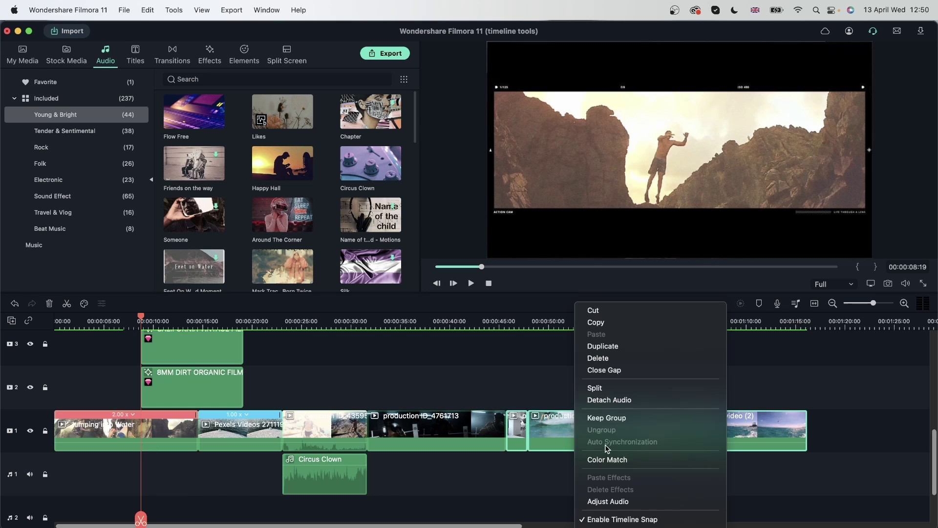
{"action": "left_click", "coordinate": [625, 421]}
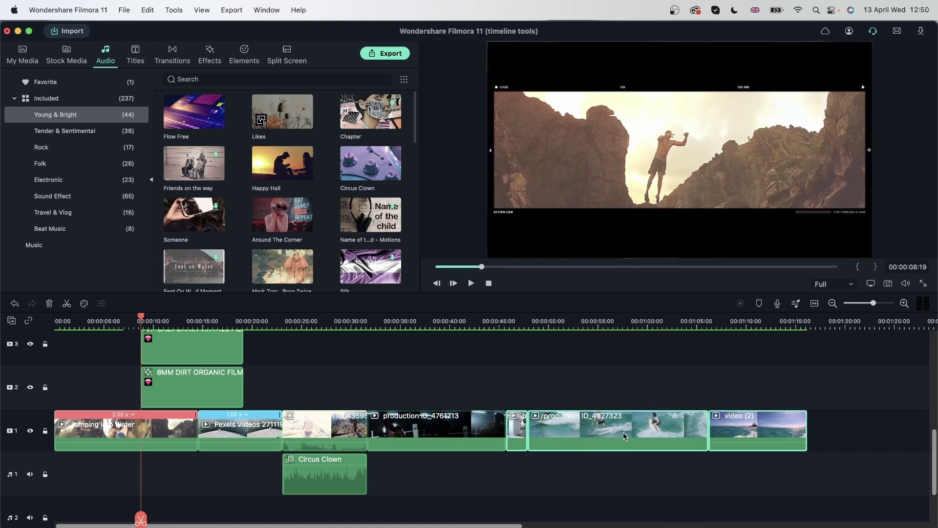
Step: Select the surfing group and choose Color Match from the colour palette menu
{"action": "left_click", "coordinate": [568, 429]}
{"action": "left_click", "coordinate": [84, 303]}
{"action": "left_click", "coordinate": [110, 334]}
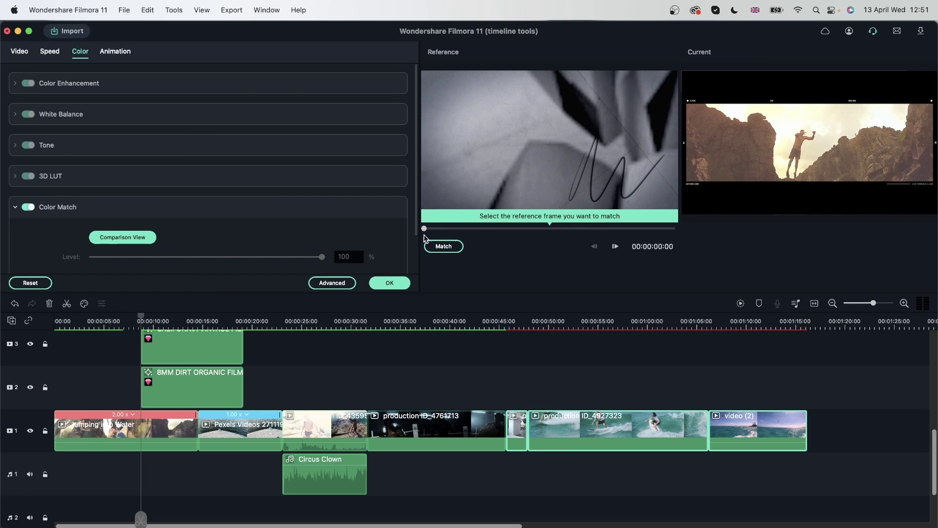
Step: Match the surfing clips to the beach cliff reference frame at Level 73 and confirm
{"action": "left_click_drag", "start_coordinate": [425, 228], "coordinate": [434, 228]}
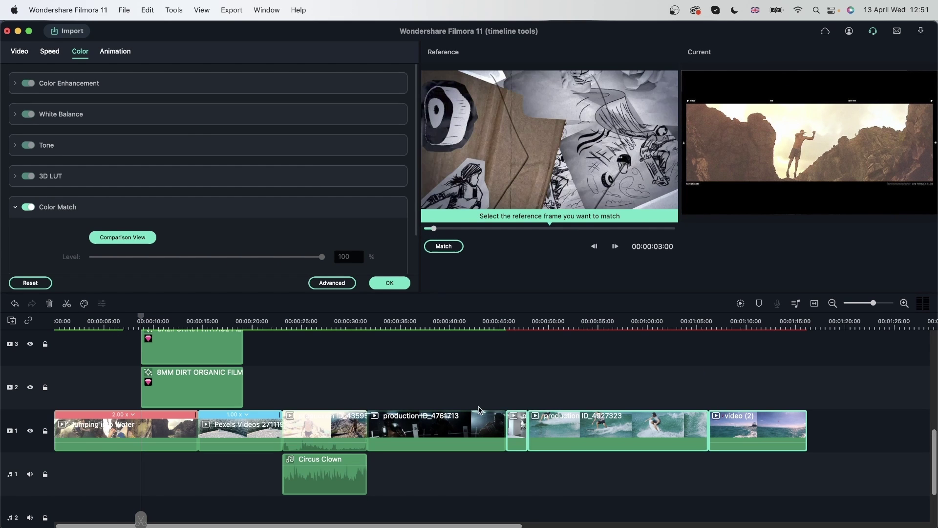
{"action": "left_click_drag", "start_coordinate": [436, 233], "coordinate": [509, 237]}
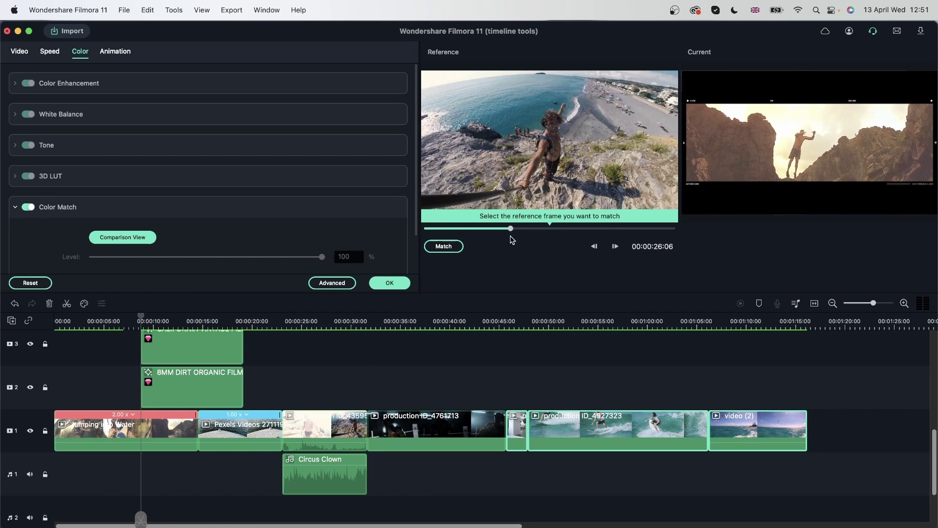
{"action": "left_click", "coordinate": [445, 247]}
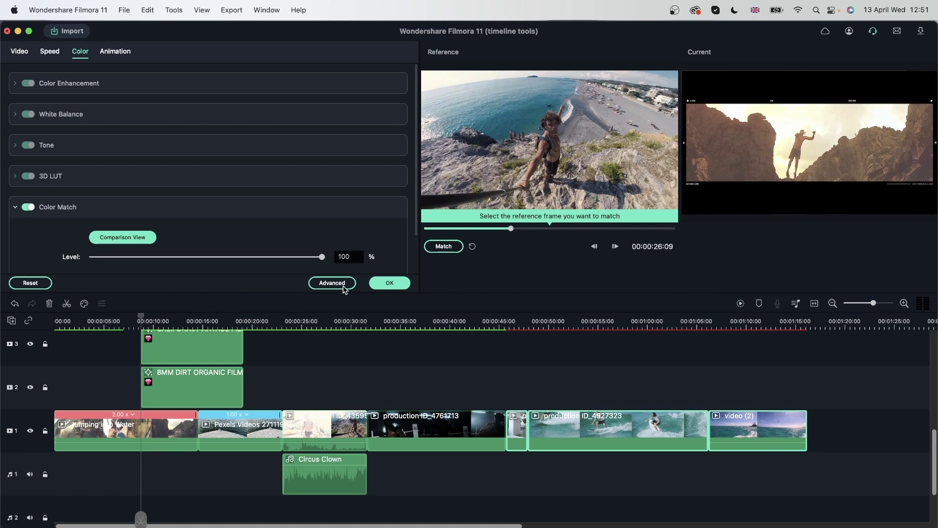
{"action": "left_click", "coordinate": [260, 256]}
{"action": "left_click", "coordinate": [389, 282]}
{"action": "left_click", "coordinate": [571, 322]}
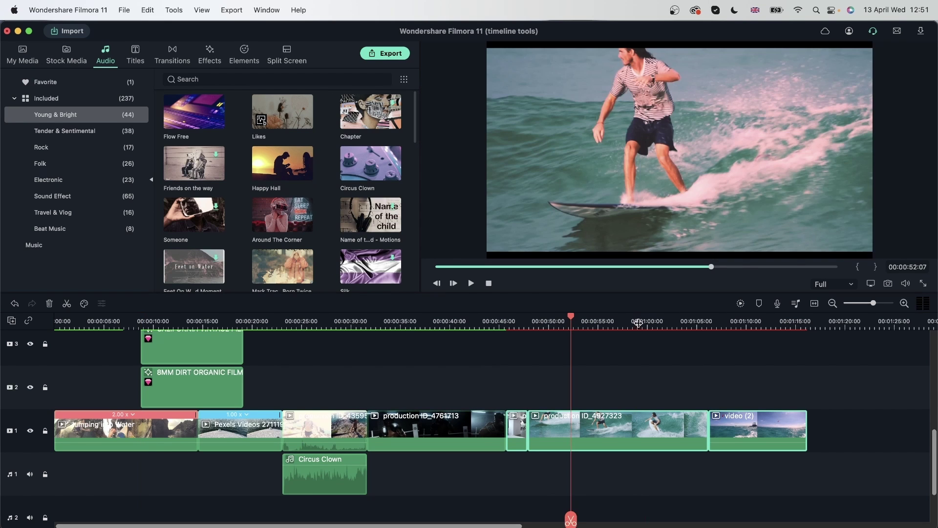
{"action": "left_click", "coordinate": [638, 323]}
{"action": "left_click", "coordinate": [704, 322]}
{"action": "left_click", "coordinate": [739, 321]}
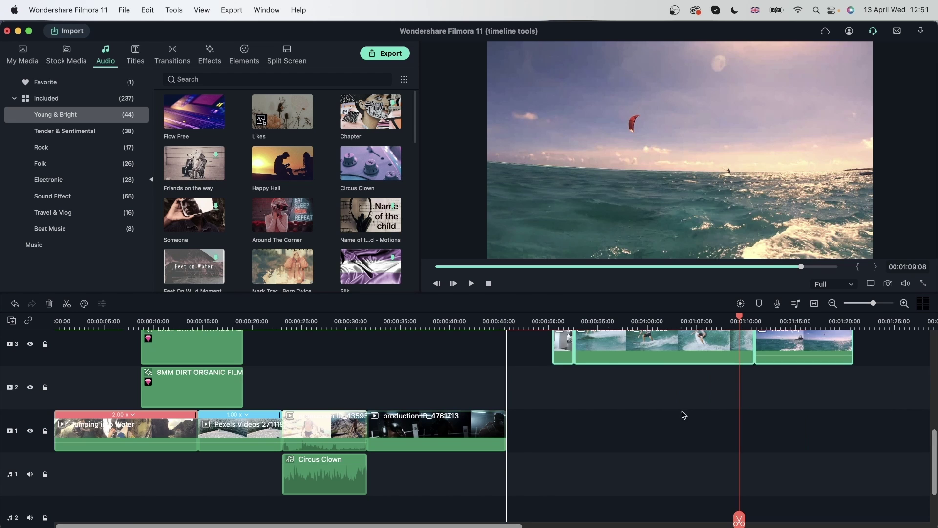
{"action": "mouse_move", "coordinate": [618, 438]}
{"action": "left_mouse_down"}
{"action": "mouse_move", "coordinate": [692, 365]}
{"action": "mouse_move", "coordinate": [586, 373]}
{"action": "left_mouse_up"}
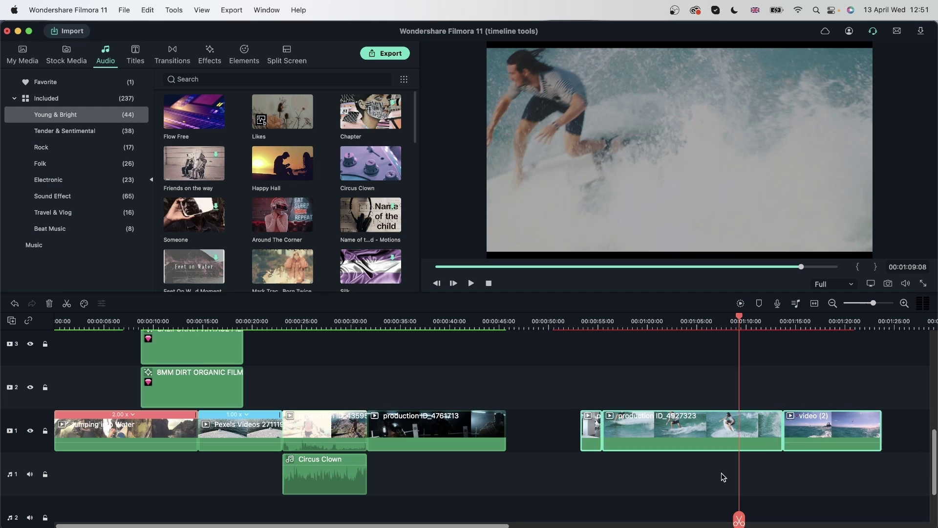
{"action": "left_click_drag", "start_coordinate": [587, 374], "coordinate": [684, 478]}
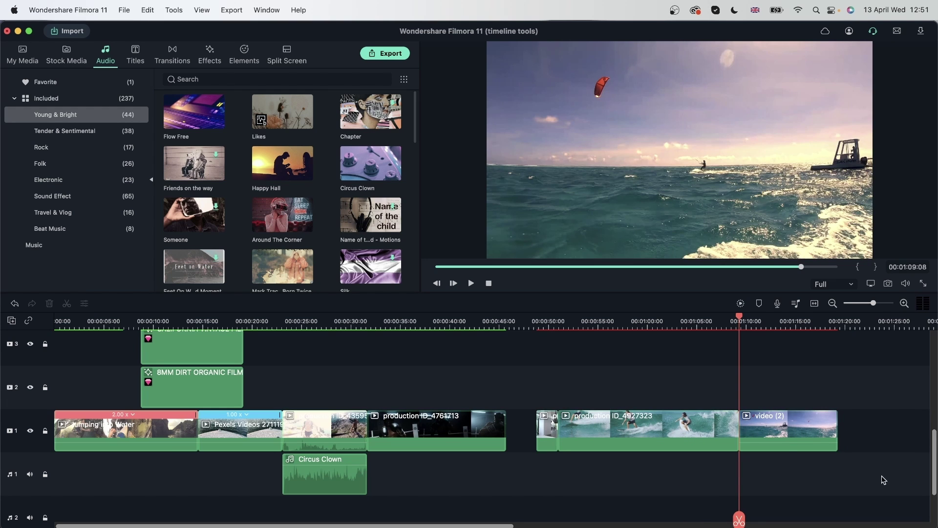
{"action": "left_click", "coordinate": [849, 486]}
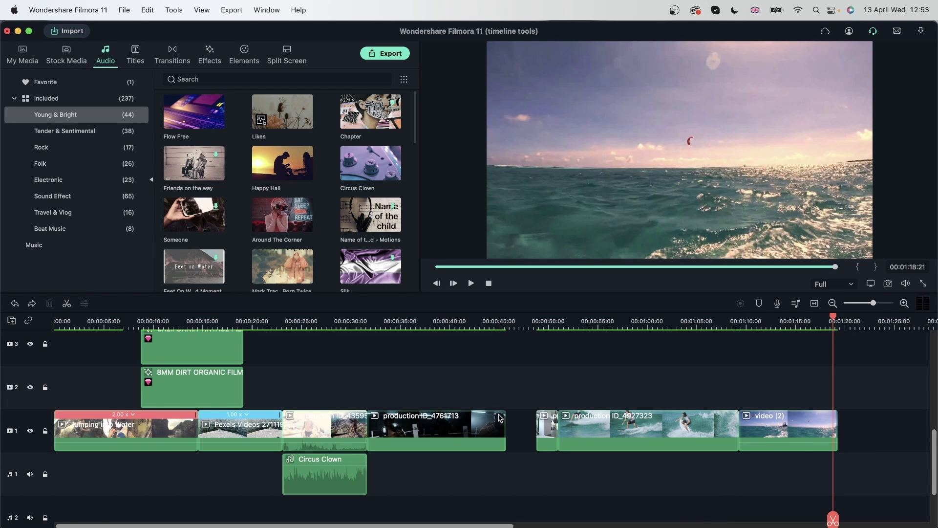
{"action": "left_click", "coordinate": [516, 433]}
{"action": "key", "text": "Delete"}
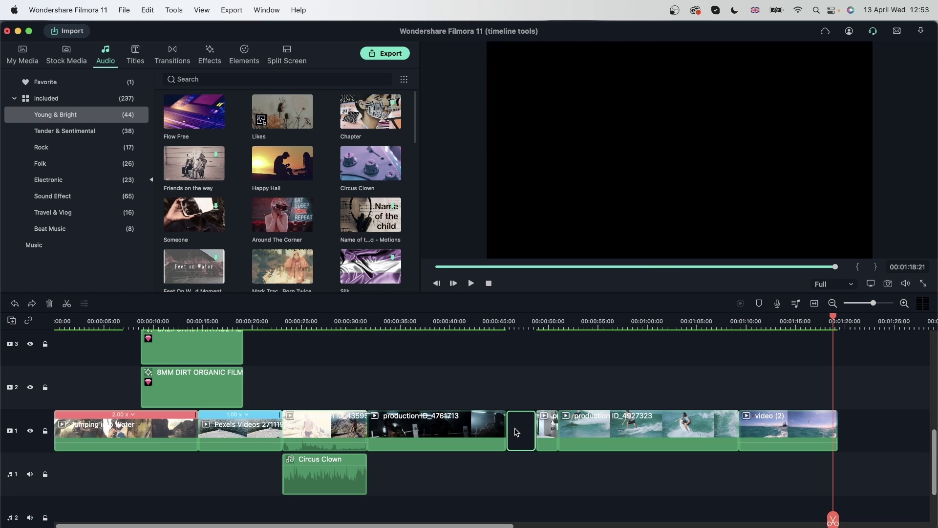
{"action": "scroll", "coordinate": [346, 410], "scroll_direction": "up", "scroll_amount": 5}
{"action": "scroll", "coordinate": [346, 418], "scroll_direction": "down", "scroll_amount": 5}
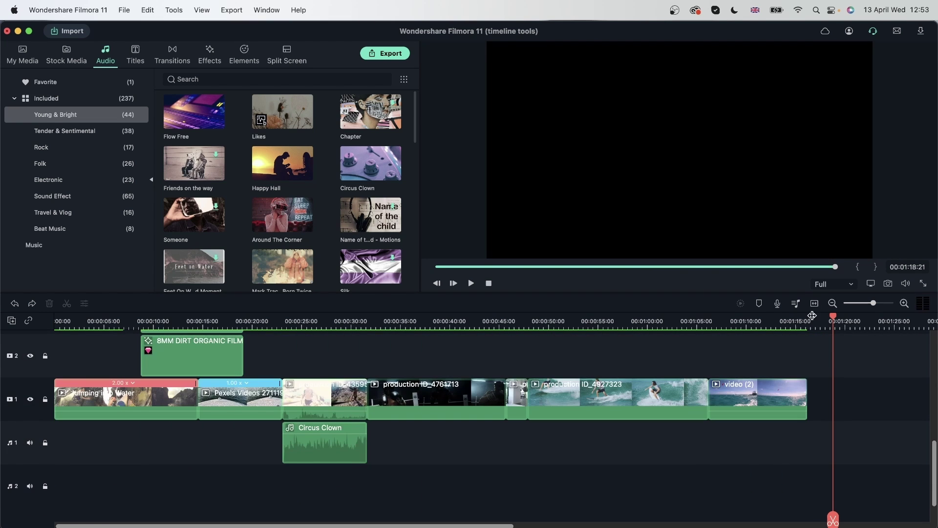
Step: Zoom out, check a track 7 effect's grouping options without changing them, then select all with Cmd+A
{"action": "left_click", "coordinate": [833, 303]}
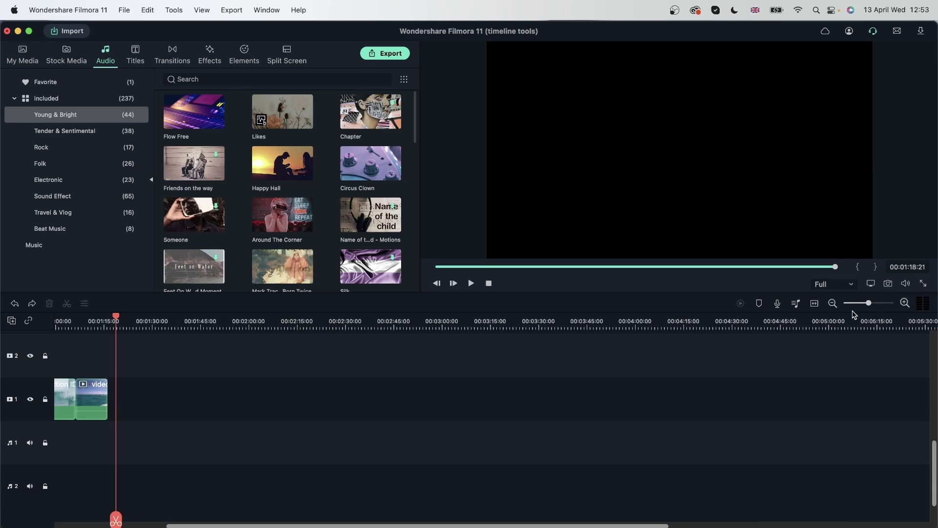
{"action": "scroll", "coordinate": [223, 525], "scroll_direction": "up", "scroll_amount": 3}
{"action": "scroll", "coordinate": [130, 415], "scroll_direction": "up", "scroll_amount": 1}
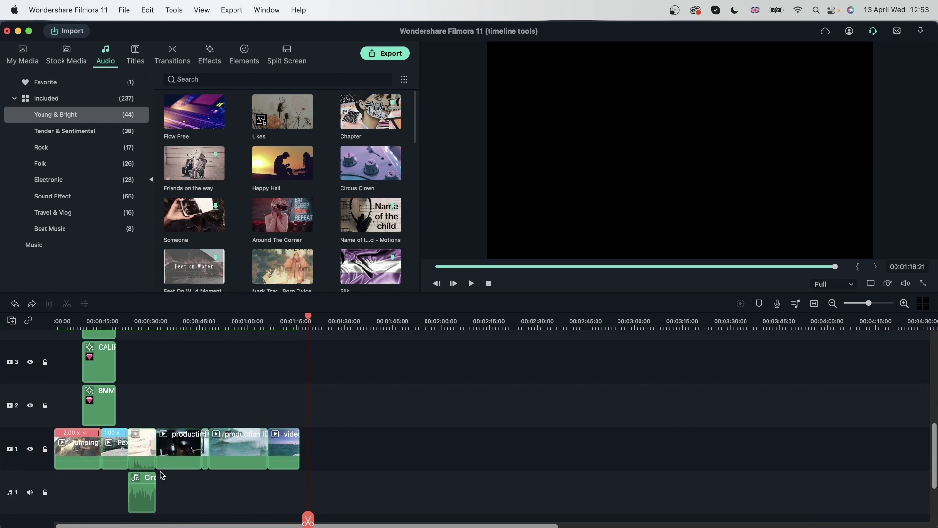
{"action": "scroll", "coordinate": [130, 414], "scroll_direction": "up", "scroll_amount": 2}
{"action": "scroll", "coordinate": [133, 411], "scroll_direction": "up", "scroll_amount": 2}
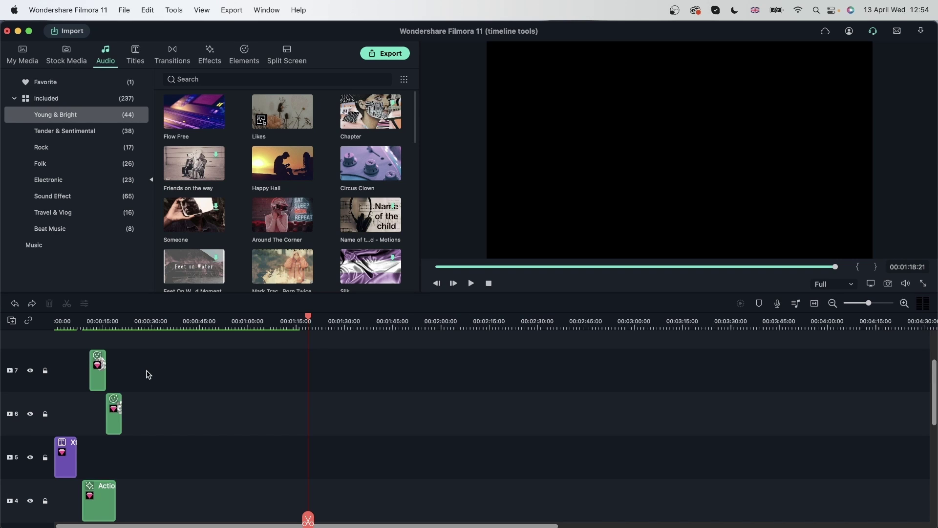
{"action": "scroll", "coordinate": [238, 429], "scroll_direction": "down", "scroll_amount": 1}
{"action": "scroll", "coordinate": [278, 473], "scroll_direction": "down", "scroll_amount": 2}
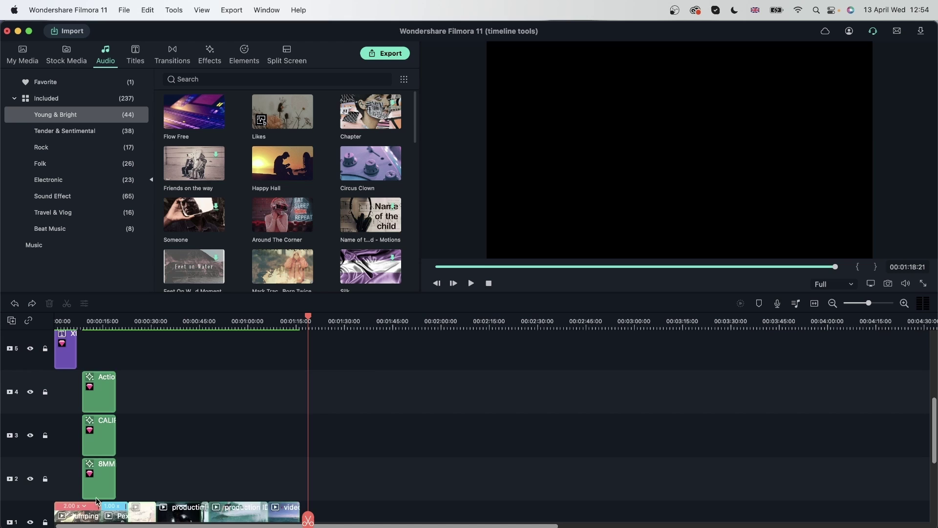
{"action": "scroll", "coordinate": [148, 488], "scroll_direction": "down", "scroll_amount": 2}
{"action": "scroll", "coordinate": [316, 464], "scroll_direction": "up", "scroll_amount": 5}
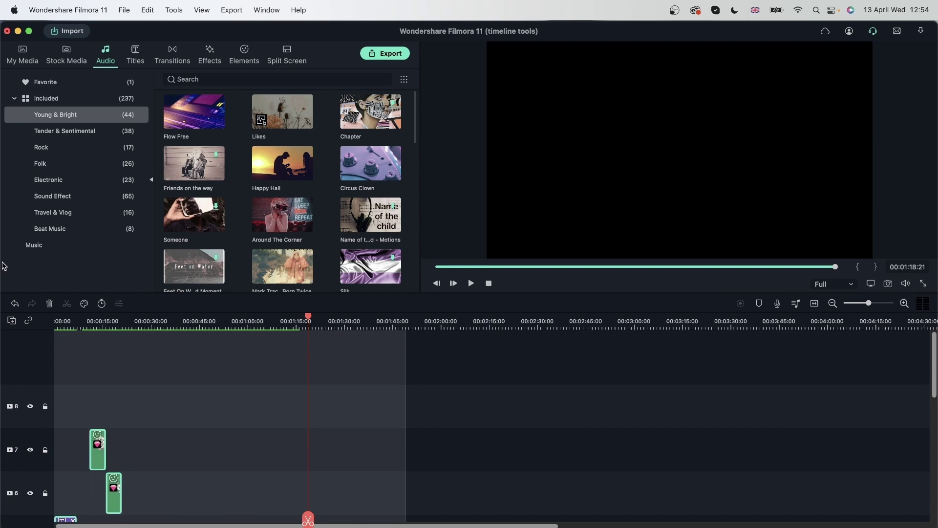
{"action": "left_click", "coordinate": [95, 453]}
{"action": "right_click", "coordinate": [96, 453]}
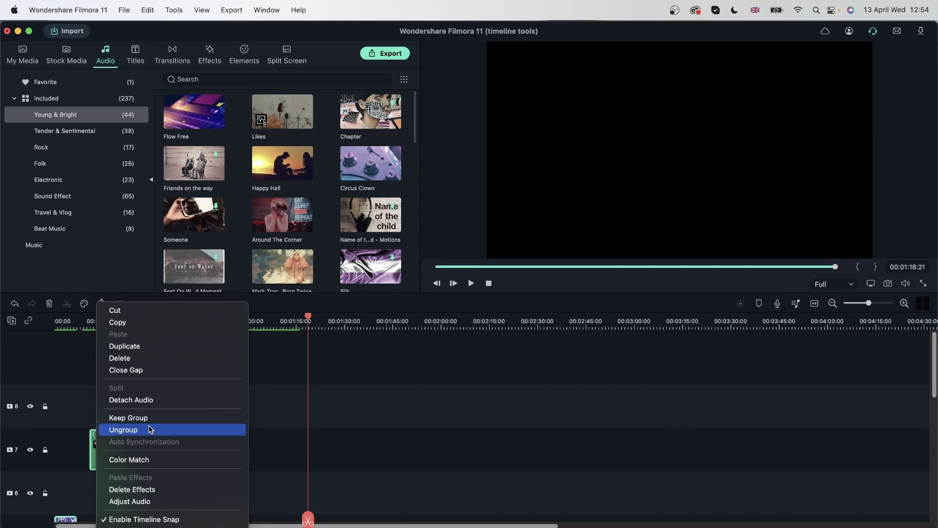
{"action": "key", "text": "Escape"}
{"action": "right_click", "coordinate": [103, 449]}
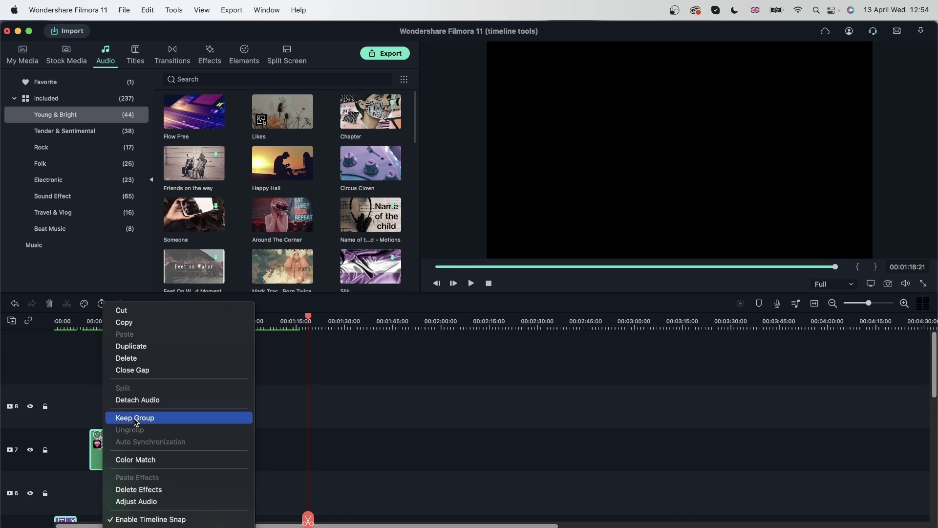
{"action": "left_click", "coordinate": [201, 446]}
{"action": "scroll", "coordinate": [201, 462], "scroll_direction": "down", "scroll_amount": 3}
{"action": "scroll", "coordinate": [201, 463], "scroll_direction": "down", "scroll_amount": 5}
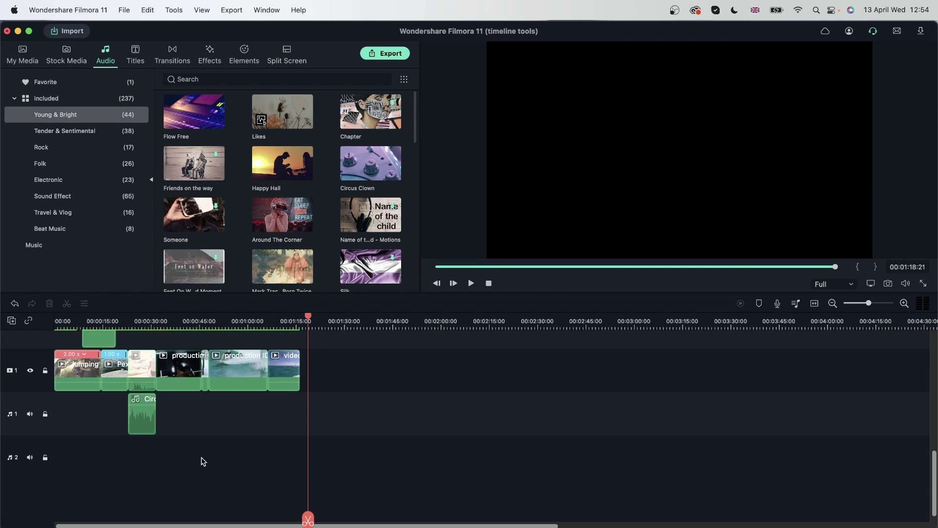
{"action": "scroll", "coordinate": [201, 462], "scroll_direction": "up", "scroll_amount": 2}
{"action": "key", "text": "super+a"}
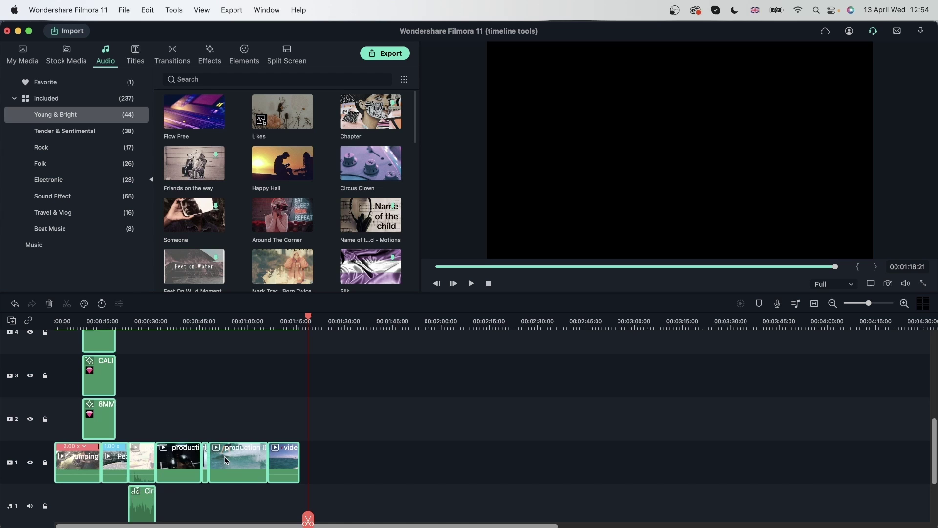
Step: Shift the selected clips to about 00:02:40 and paste copies at the 00:00:18 playhead
{"action": "left_click_drag", "start_coordinate": [172, 464], "coordinate": [754, 463]}
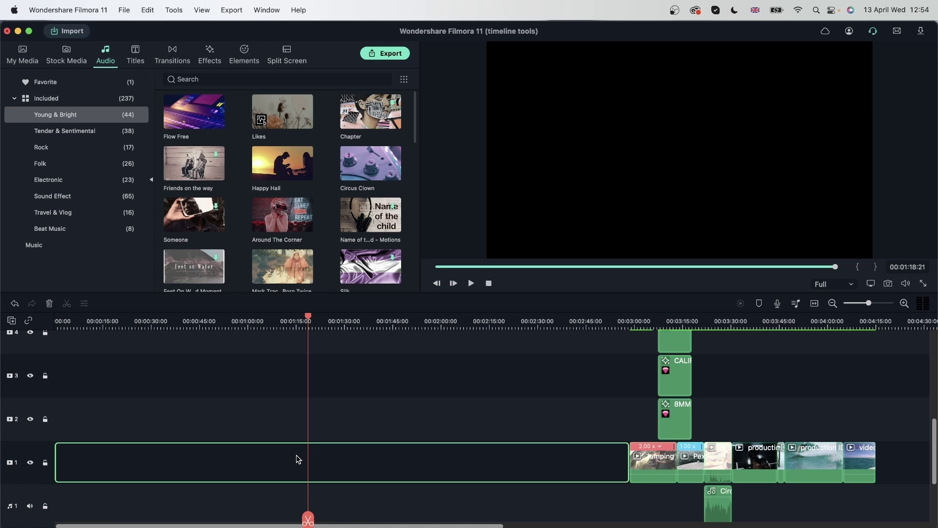
{"action": "left_click_drag", "start_coordinate": [662, 462], "coordinate": [495, 464]}
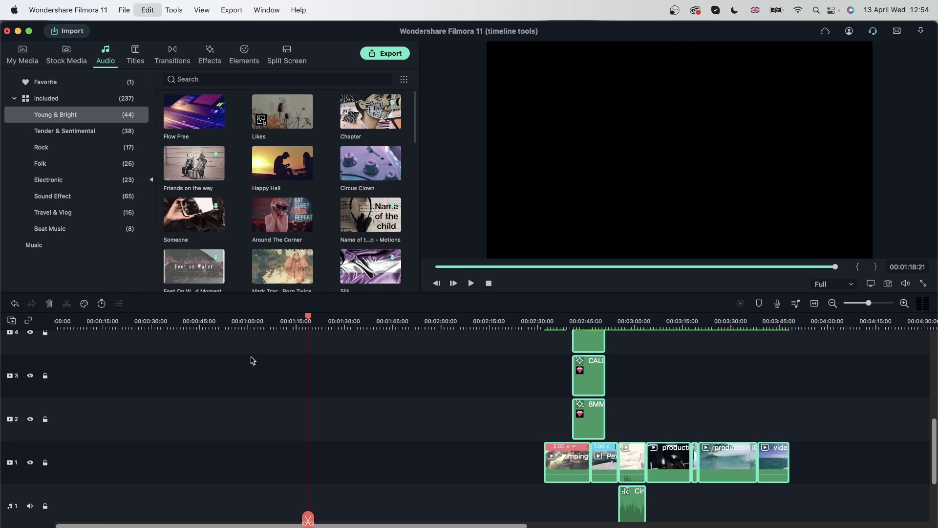
{"action": "left_click", "coordinate": [116, 322]}
{"action": "left_click", "coordinate": [230, 430]}
{"action": "key", "text": "super+v"}
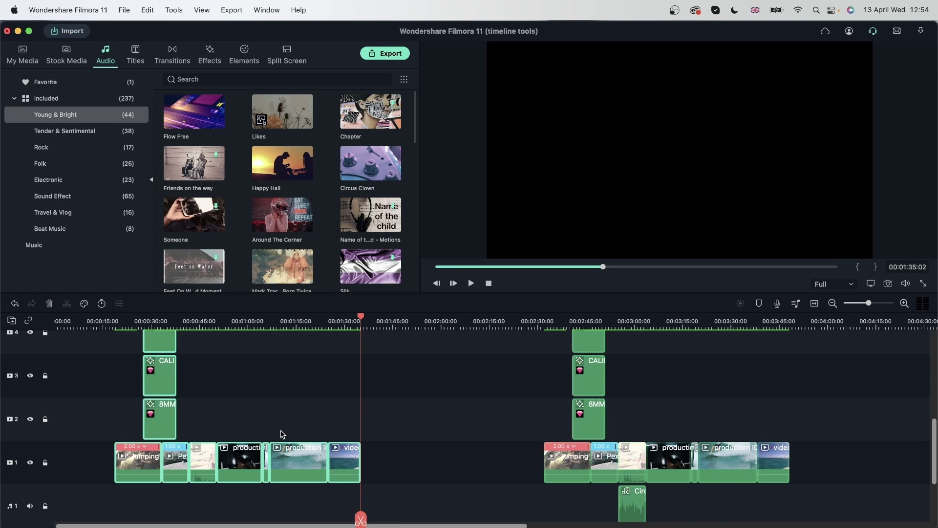
{"action": "scroll", "coordinate": [348, 469], "scroll_direction": "down", "scroll_amount": 3}
{"action": "scroll", "coordinate": [389, 440], "scroll_direction": "up", "scroll_amount": 2}
{"action": "scroll", "coordinate": [379, 461], "scroll_direction": "up", "scroll_amount": 2}
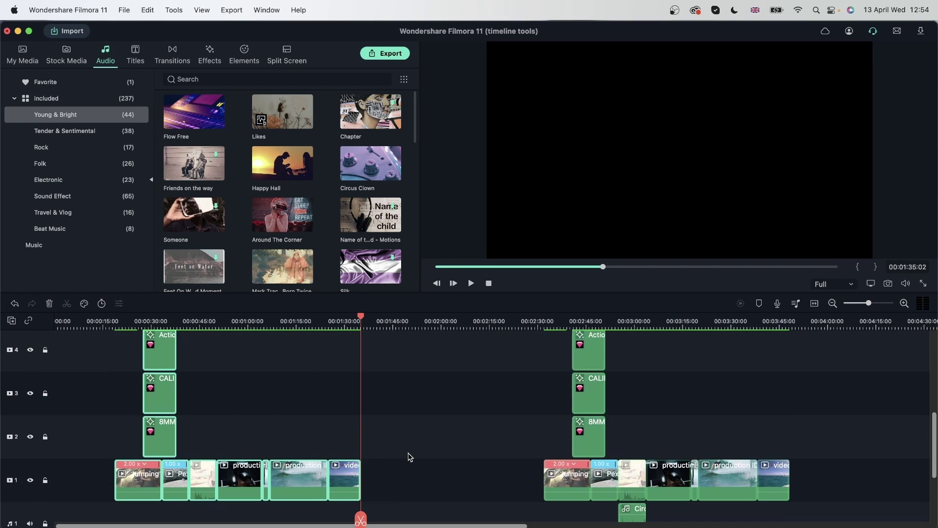
{"action": "scroll", "coordinate": [408, 455], "scroll_direction": "up", "scroll_amount": 3}
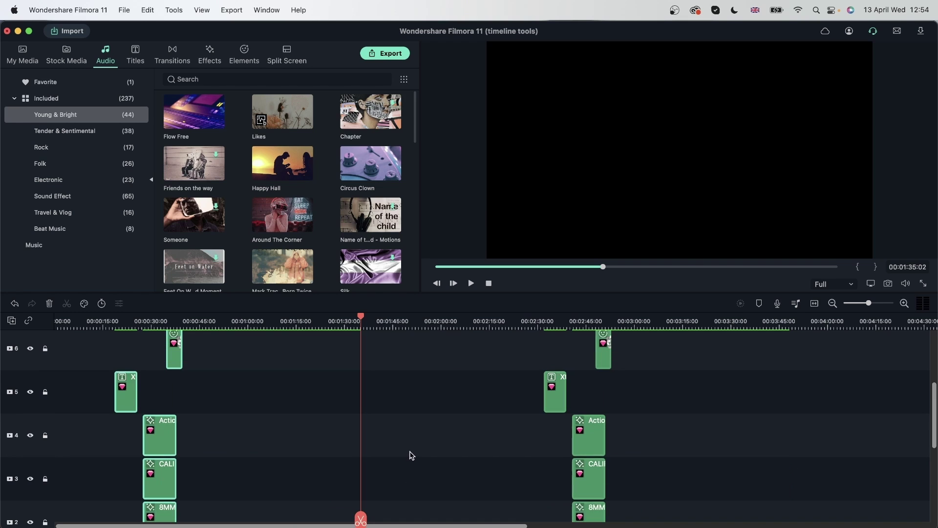
{"action": "scroll", "coordinate": [188, 445], "scroll_direction": "down", "scroll_amount": 3}
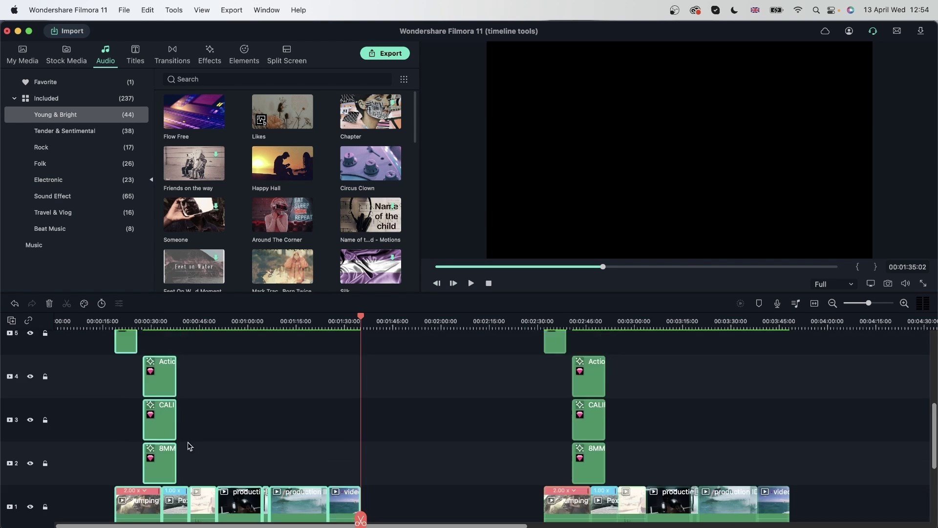
{"action": "scroll", "coordinate": [122, 420], "scroll_direction": "down", "scroll_amount": 1}
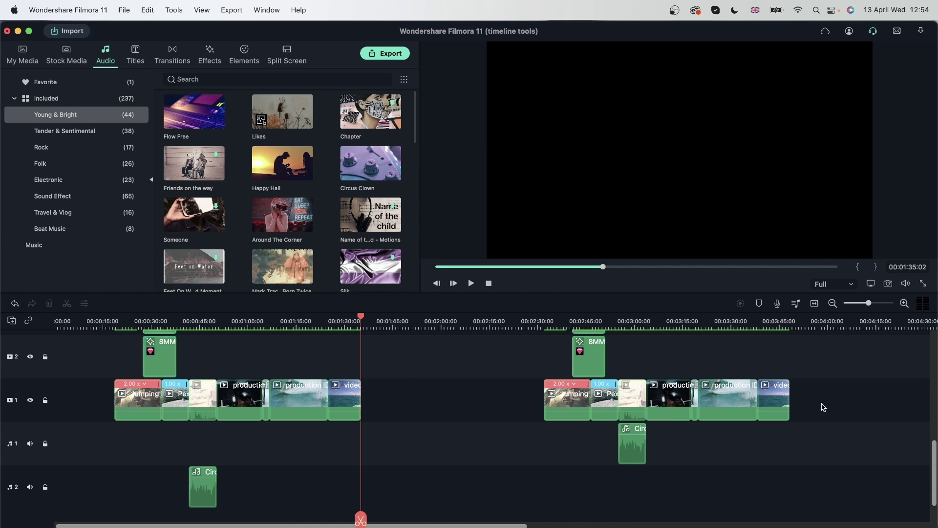
{"action": "scroll", "coordinate": [821, 404], "scroll_direction": "down", "scroll_amount": 1}
{"action": "mouse_move", "coordinate": [451, 525]}
{"action": "left_mouse_down"}
{"action": "mouse_move", "coordinate": [516, 525]}
{"action": "mouse_move", "coordinate": [451, 525]}
{"action": "left_mouse_up"}
{"action": "scroll", "coordinate": [407, 487], "scroll_direction": "up", "scroll_amount": 2}
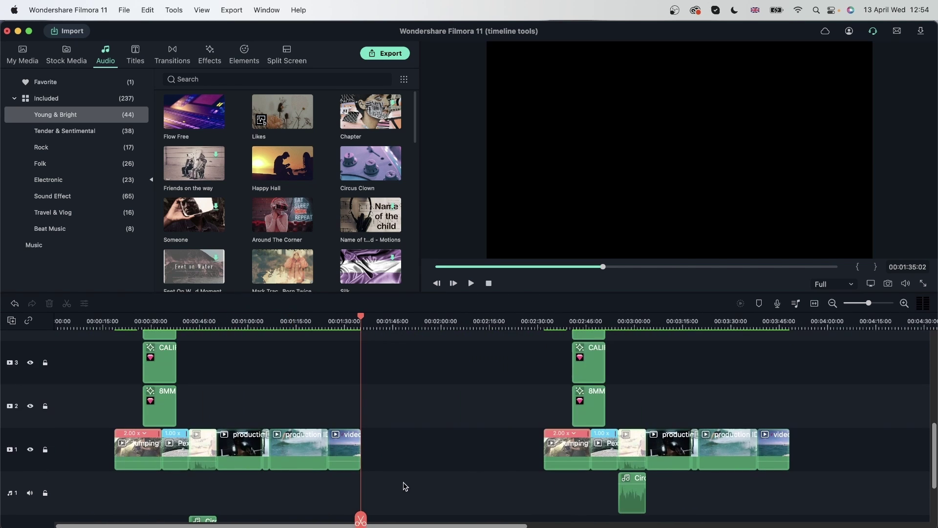
{"action": "scroll", "coordinate": [608, 453], "scroll_direction": "up", "scroll_amount": 2}
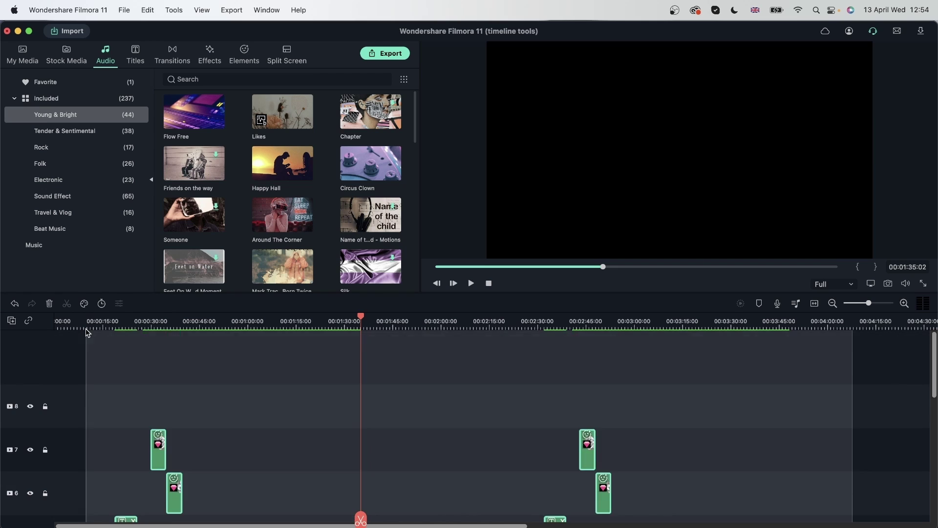
{"action": "scroll", "coordinate": [687, 365], "scroll_direction": "down", "scroll_amount": 4}
Step: Inspect the clip group's options and selection, then undo the last edit with Cmd+Z
{"action": "right_click", "coordinate": [683, 363]}
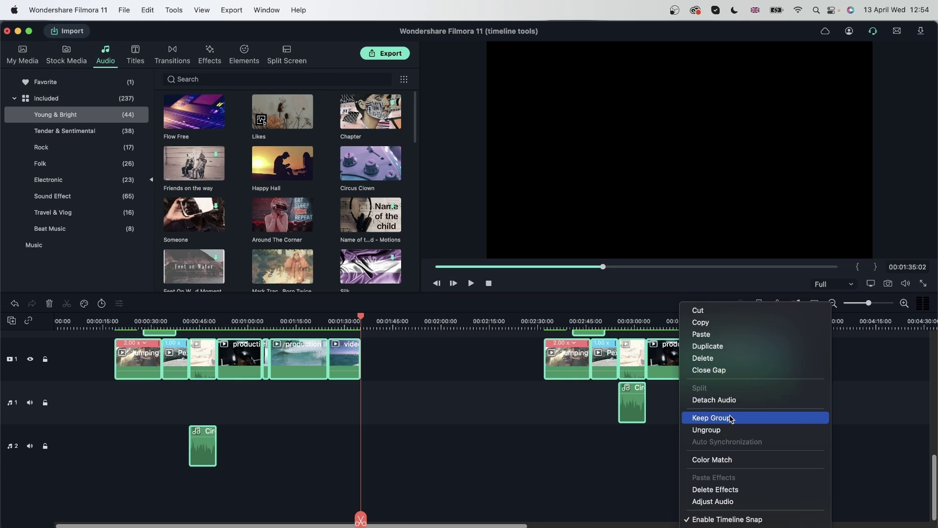
{"action": "left_click", "coordinate": [434, 433]}
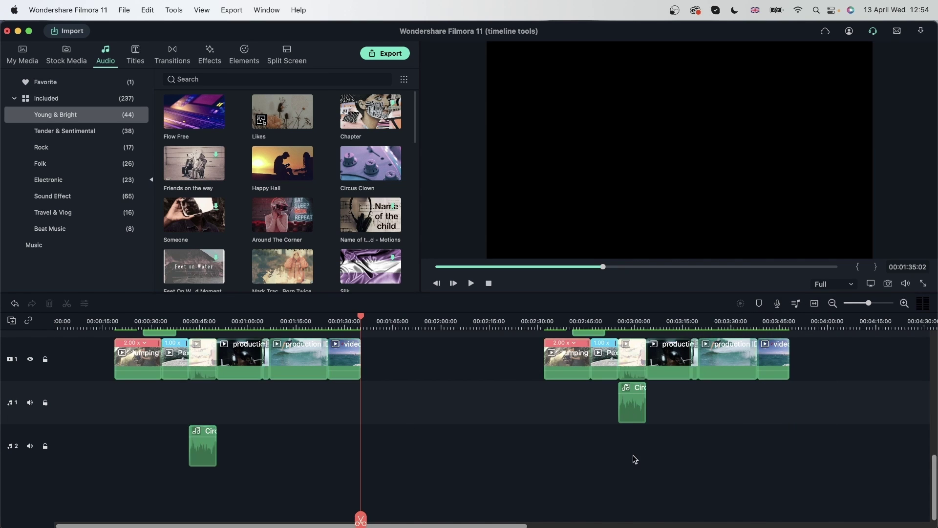
{"action": "scroll", "coordinate": [526, 477], "scroll_direction": "up", "scroll_amount": 2}
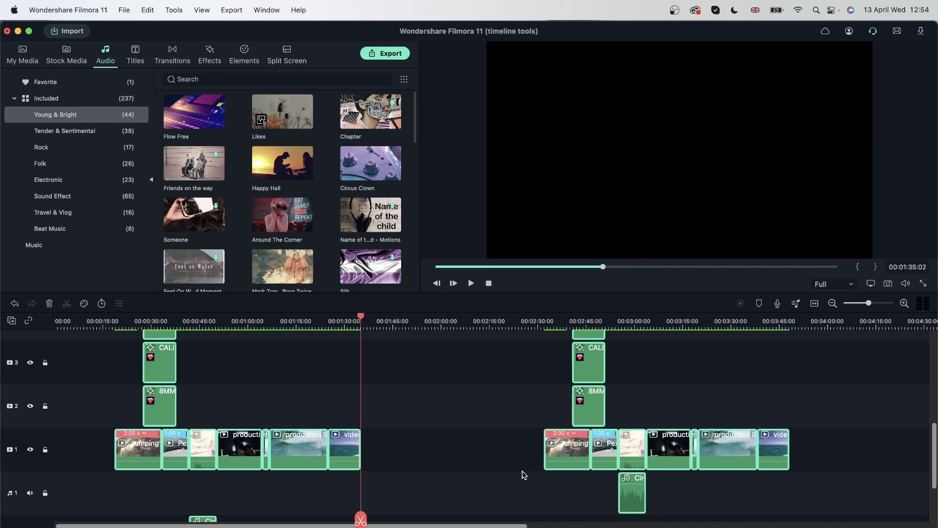
{"action": "left_click", "coordinate": [601, 399]}
{"action": "left_click", "coordinate": [656, 404]}
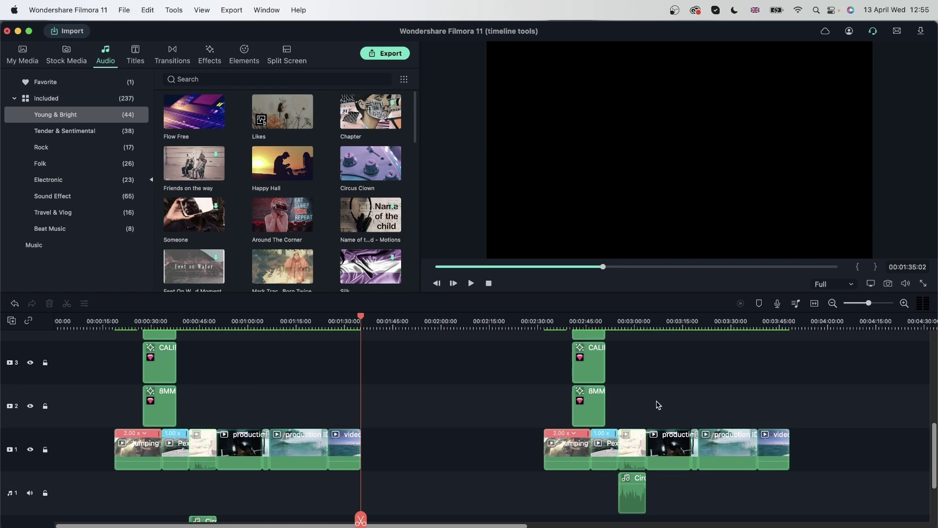
{"action": "left_click", "coordinate": [594, 405]}
{"action": "scroll", "coordinate": [451, 494], "scroll_direction": "down", "scroll_amount": 2}
{"action": "left_click", "coordinate": [450, 493]}
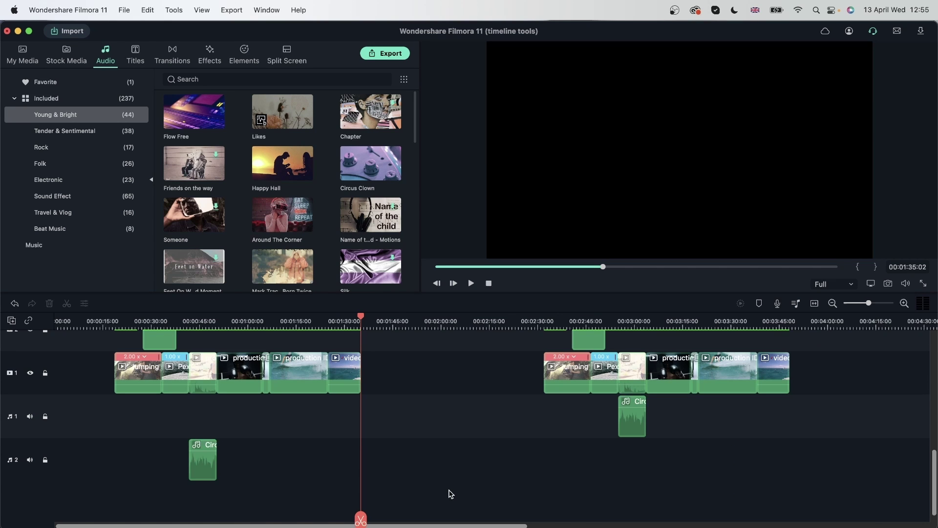
{"action": "key", "text": "super+z"}
Step: Undo the duplicated group once more and fit all clips to the timeline width
{"action": "key", "text": "super+z"}
{"action": "key", "text": "super+z"}
{"action": "key", "text": "super+z"}
{"action": "key", "text": "super+z"}
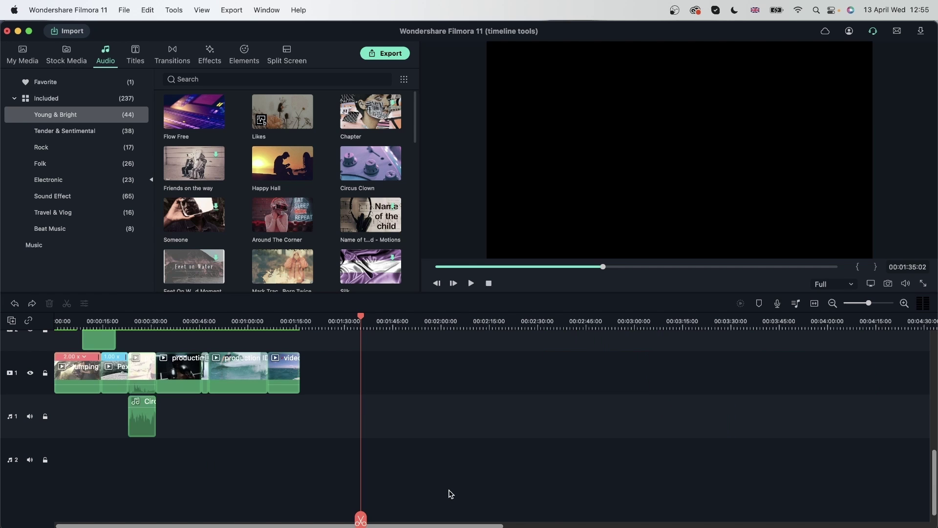
{"action": "scroll", "coordinate": [241, 475], "scroll_direction": "up", "scroll_amount": 2}
{"action": "scroll", "coordinate": [235, 392], "scroll_direction": "up", "scroll_amount": 1}
{"action": "scroll", "coordinate": [235, 399], "scroll_direction": "up", "scroll_amount": 2}
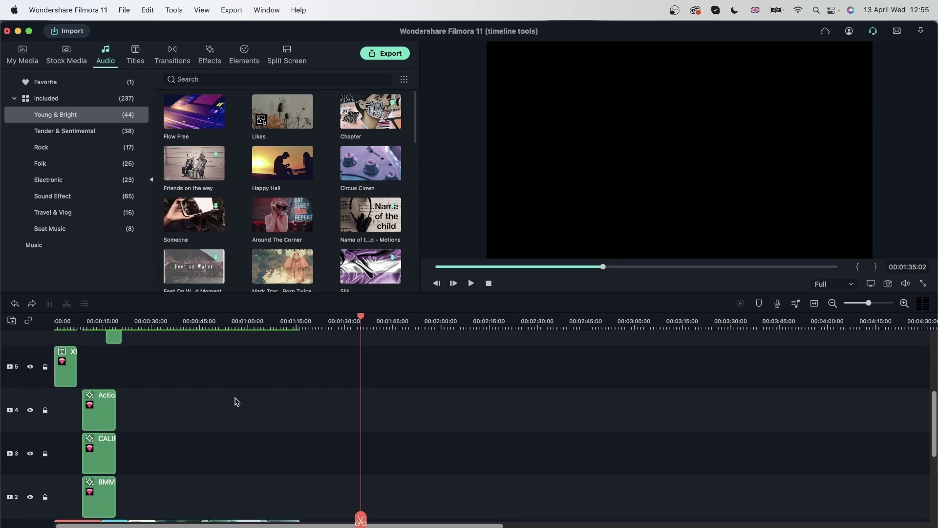
{"action": "scroll", "coordinate": [235, 402], "scroll_direction": "up", "scroll_amount": 2}
{"action": "scroll", "coordinate": [235, 401], "scroll_direction": "down", "scroll_amount": 1}
{"action": "scroll", "coordinate": [235, 402], "scroll_direction": "down", "scroll_amount": 3}
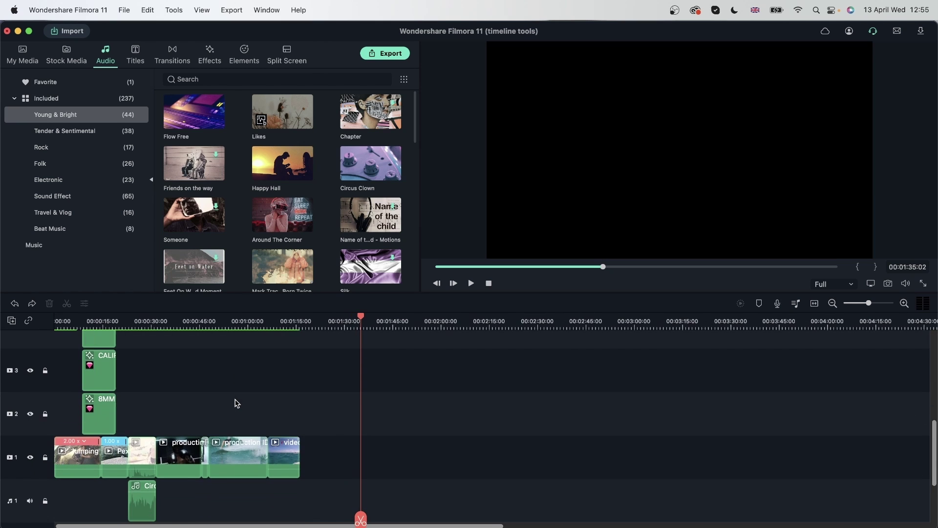
{"action": "left_click", "coordinate": [814, 302]}
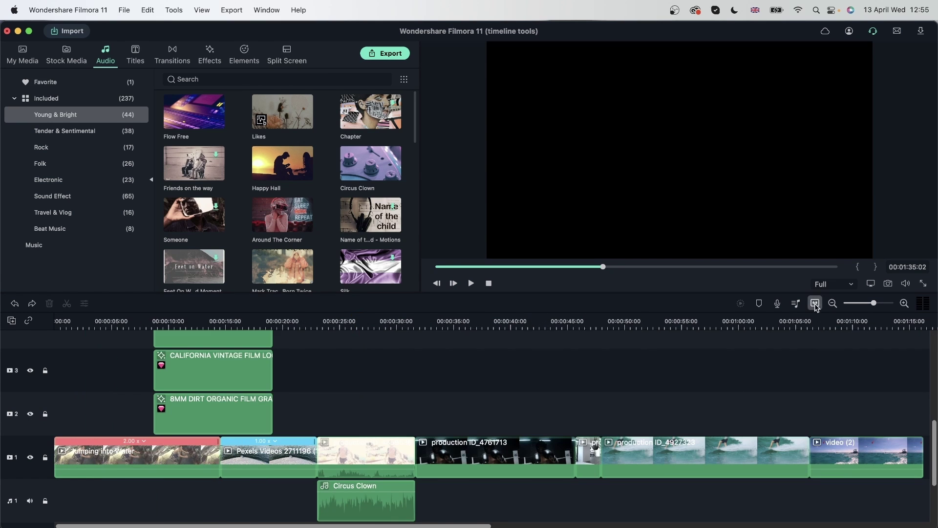
{"action": "scroll", "coordinate": [561, 462], "scroll_direction": "down", "scroll_amount": 3}
{"action": "scroll", "coordinate": [562, 462], "scroll_direction": "up", "scroll_amount": 1}
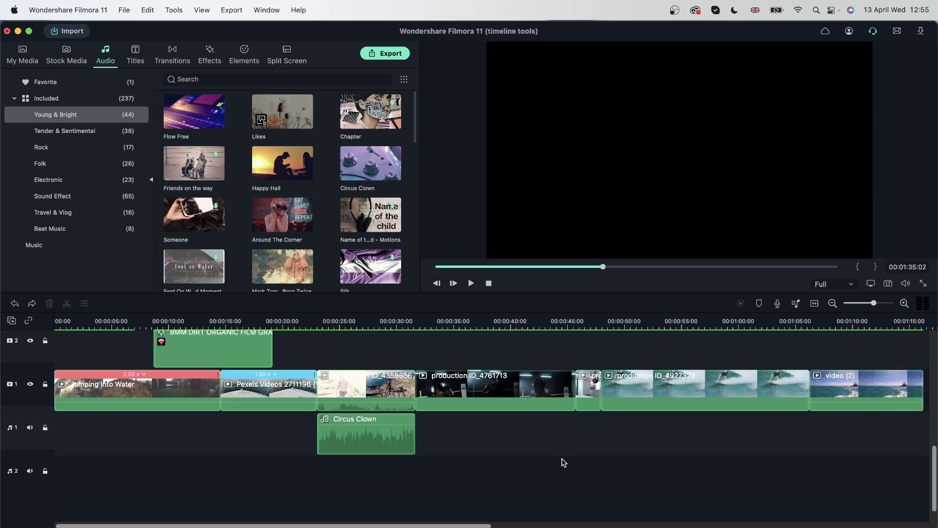
{"action": "scroll", "coordinate": [563, 462], "scroll_direction": "up", "scroll_amount": 2}
{"action": "scroll", "coordinate": [563, 462], "scroll_direction": "down", "scroll_amount": 1}
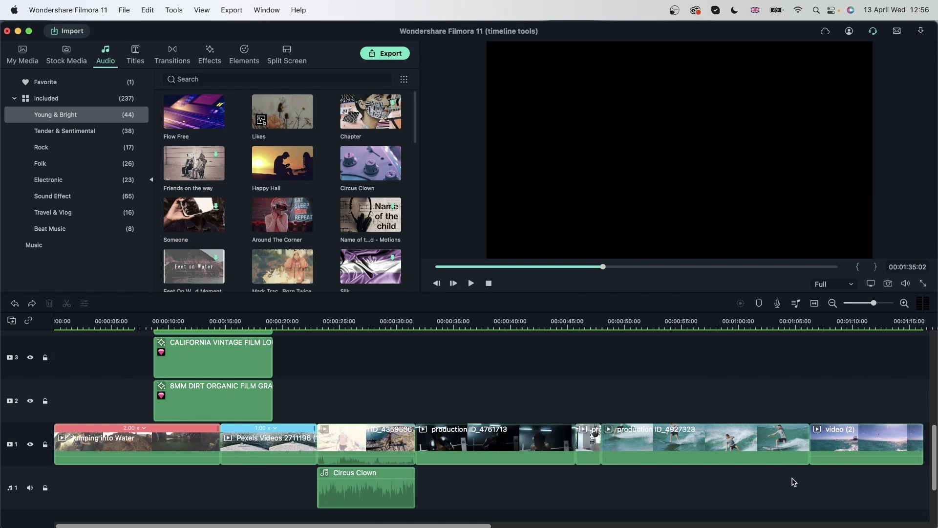
Step: Split the grouped production clips at about 38 seconds while keeping the group, then undo the split
{"action": "left_click_drag", "start_coordinate": [770, 490], "coordinate": [522, 423]}
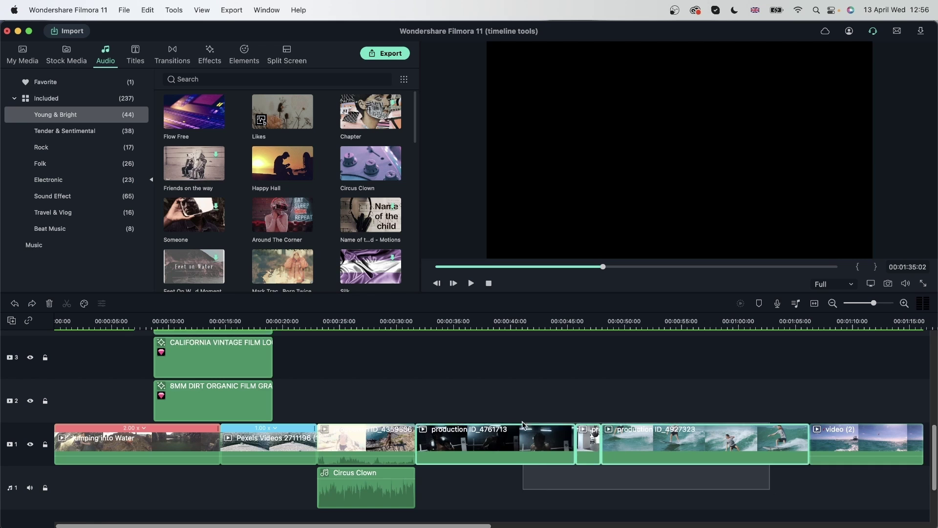
{"action": "right_click", "coordinate": [497, 440]}
{"action": "left_click", "coordinate": [528, 417]}
{"action": "left_click", "coordinate": [494, 317]}
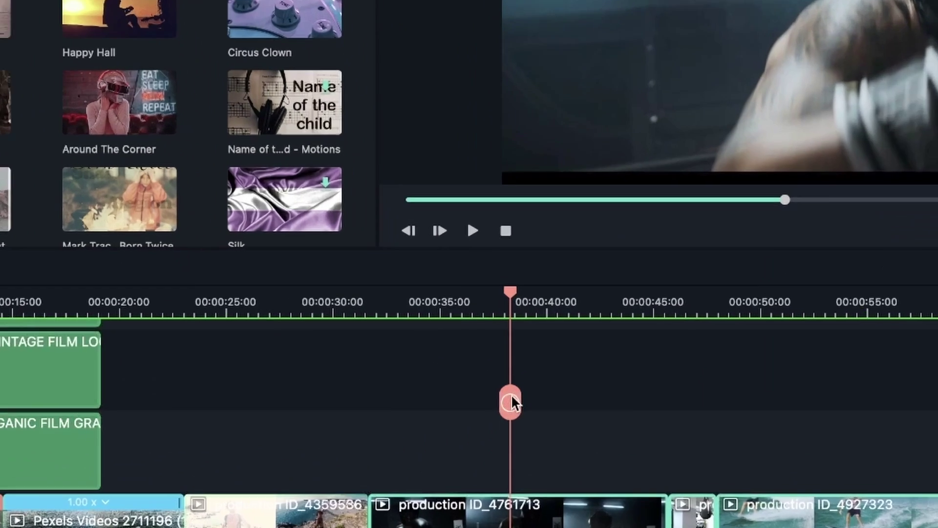
{"action": "left_click", "coordinate": [512, 402]}
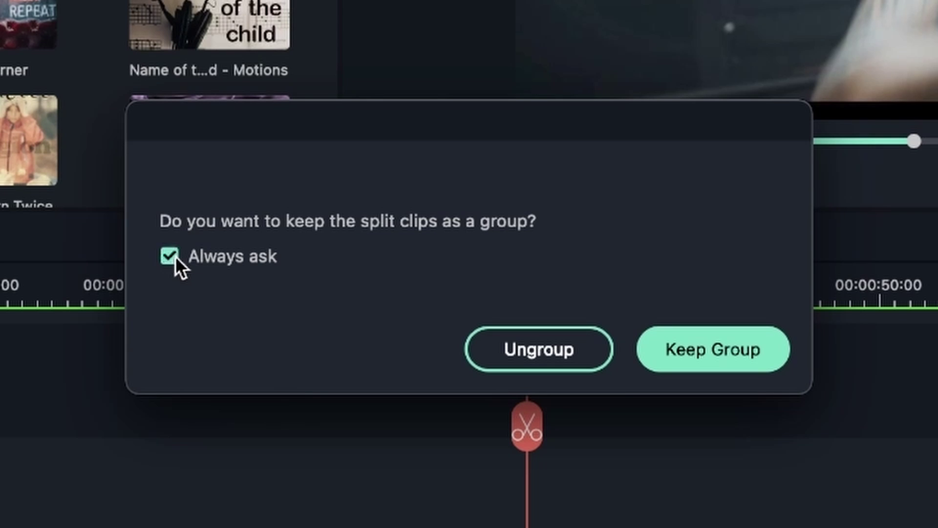
{"action": "left_click", "coordinate": [711, 352]}
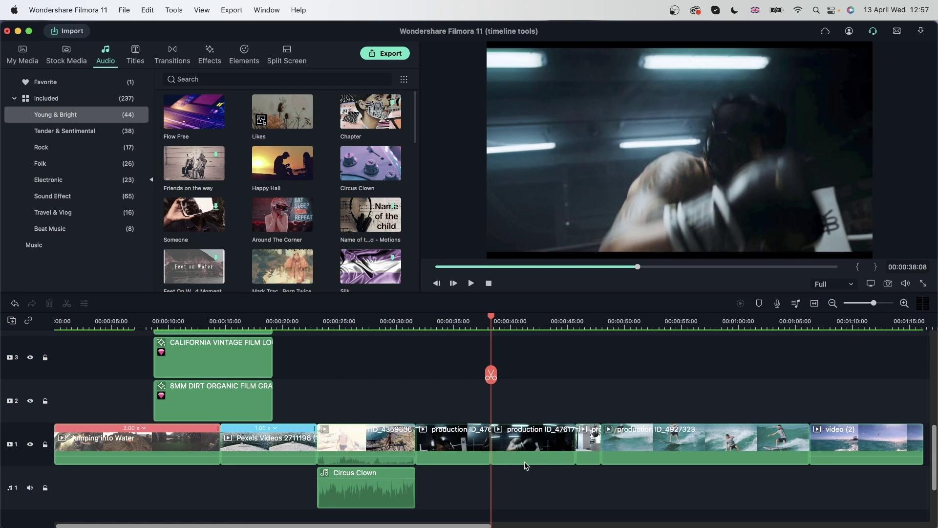
{"action": "left_click_drag", "start_coordinate": [645, 383], "coordinate": [454, 479]}
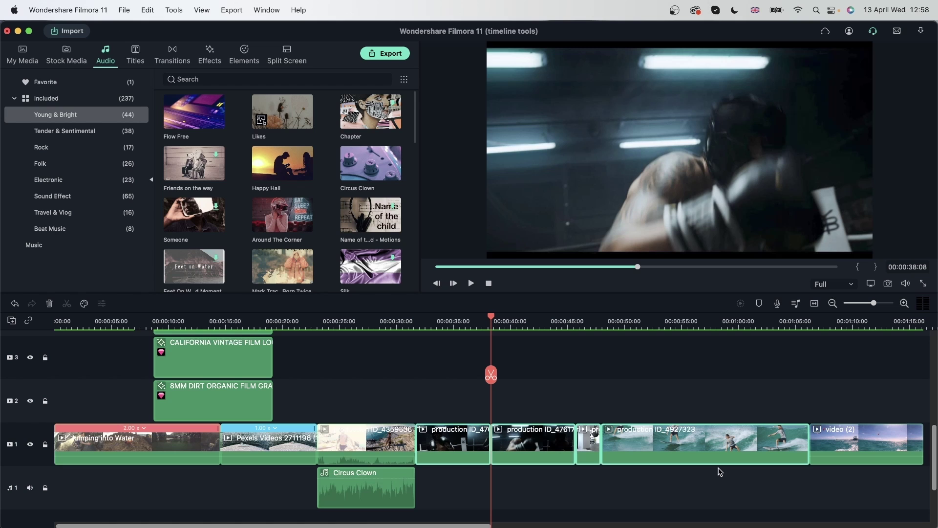
{"action": "left_click", "coordinate": [677, 391]}
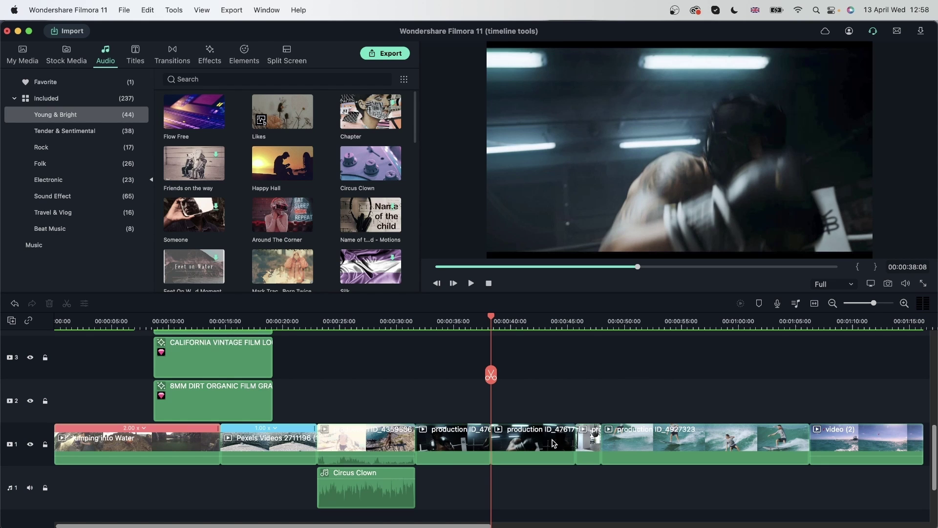
{"action": "key", "text": "super+z"}
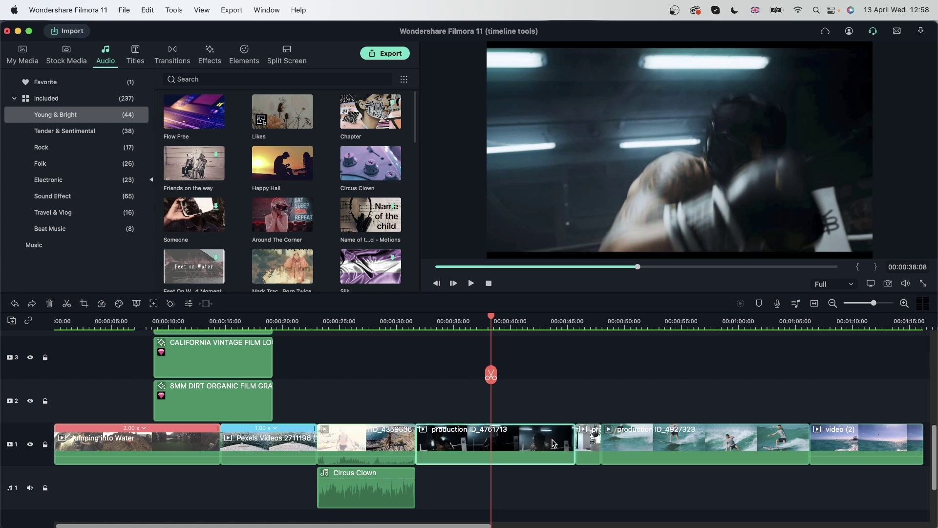
Step: Split production_ID_4761713 again at the playhead, choosing Ungroup, and check both pieces
{"action": "right_click", "coordinate": [537, 458]}
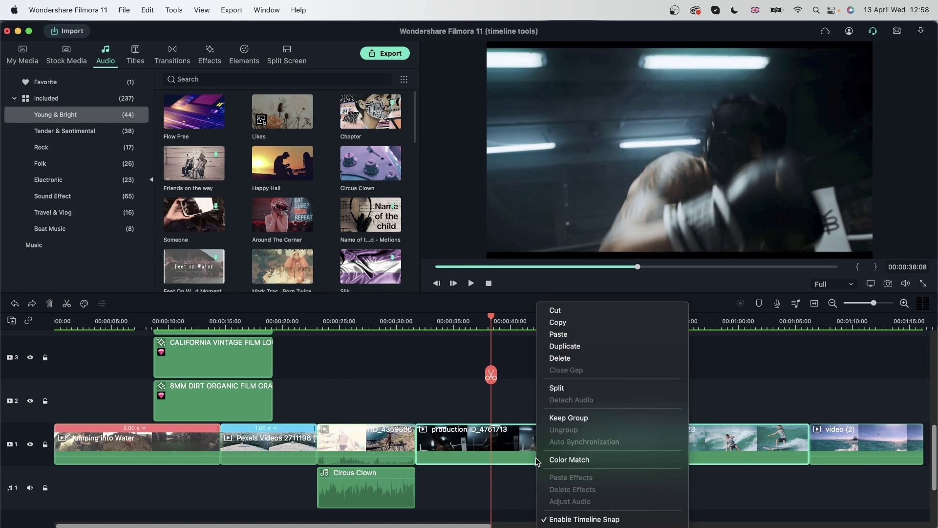
{"action": "left_click", "coordinate": [568, 417]}
{"action": "left_click", "coordinate": [491, 375]}
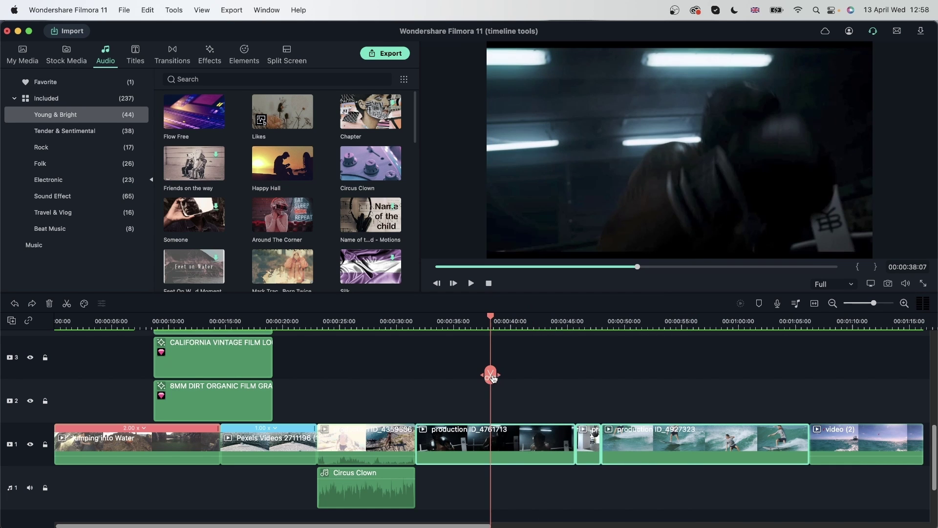
{"action": "left_click", "coordinate": [491, 376]}
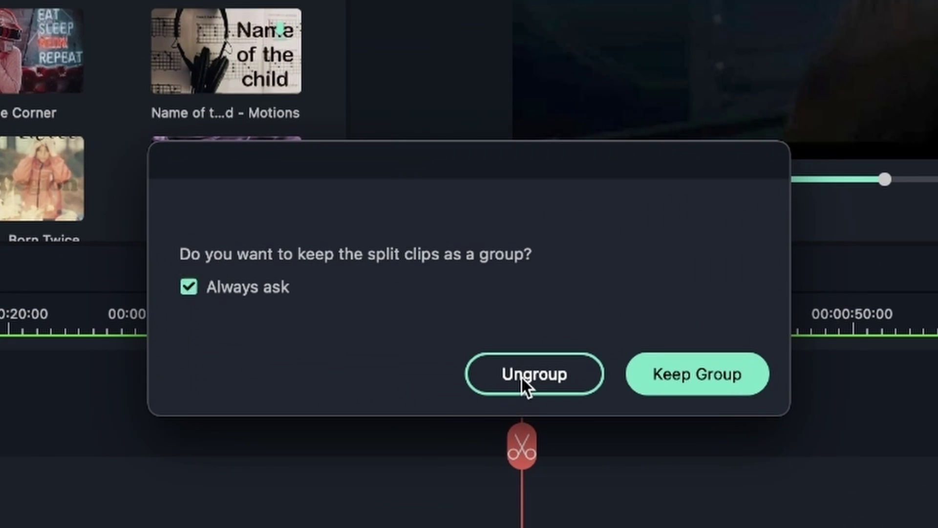
{"action": "left_click", "coordinate": [552, 374]}
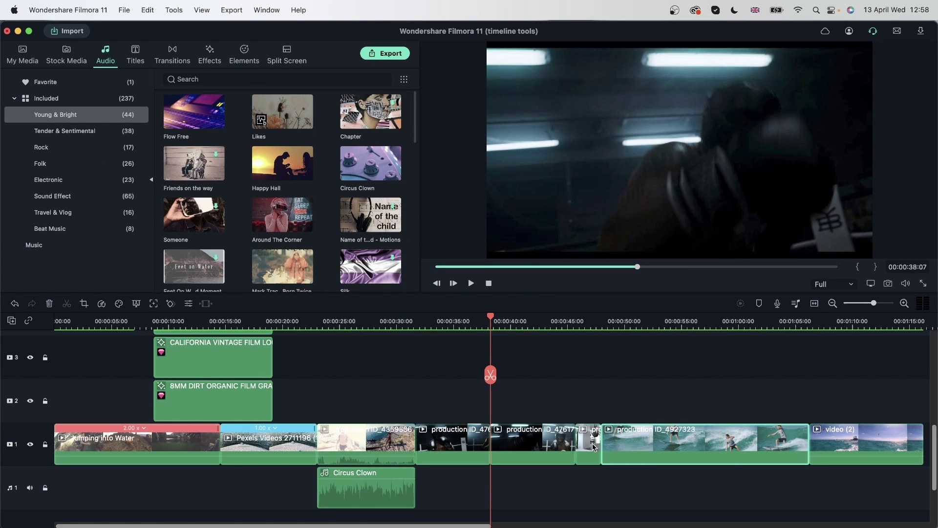
{"action": "left_click", "coordinate": [513, 448]}
{"action": "left_click", "coordinate": [461, 444]}
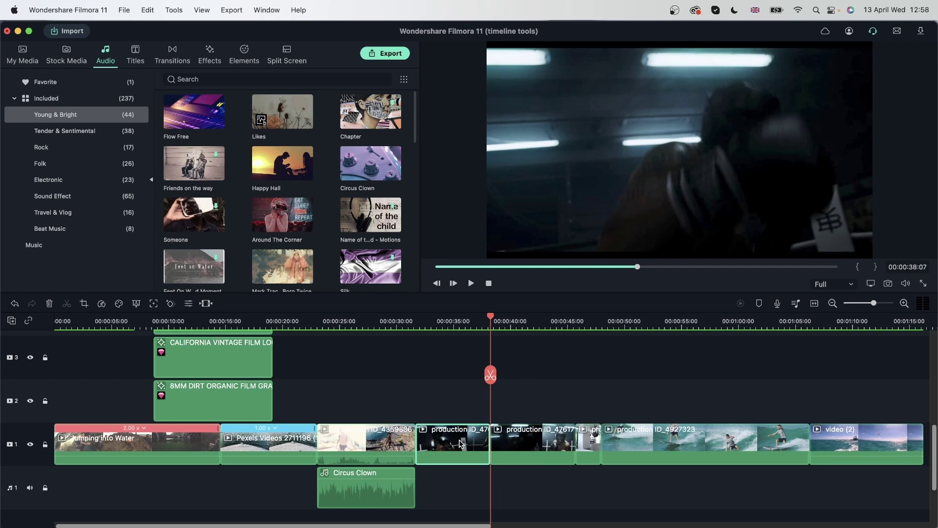
{"action": "left_click", "coordinate": [648, 394]}
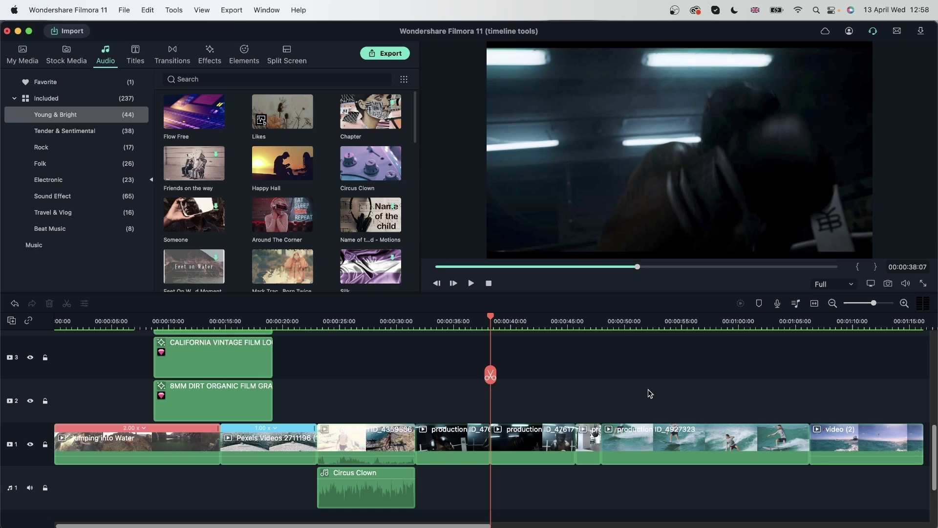
Step: Split the production clips at the playhead without grouping and drag them up to track 3
{"action": "right_click", "coordinate": [721, 391]}
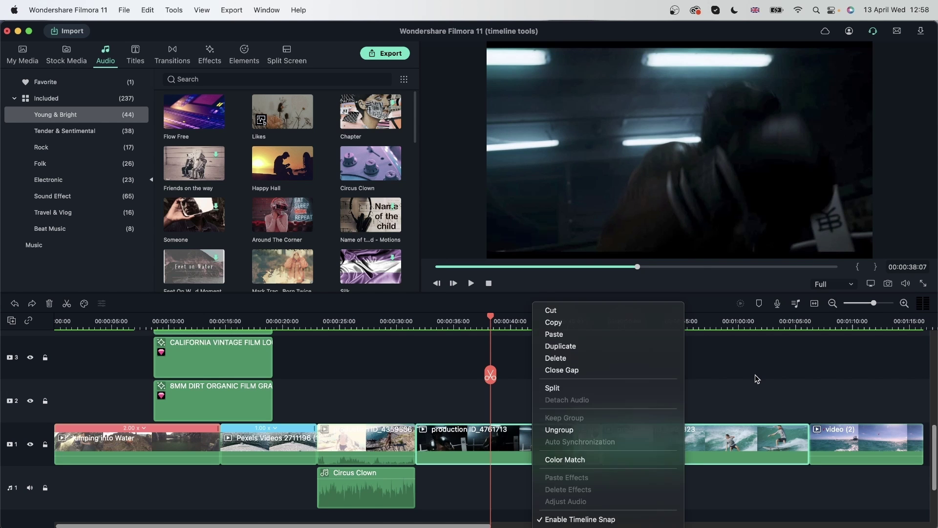
{"action": "left_click", "coordinate": [687, 420]}
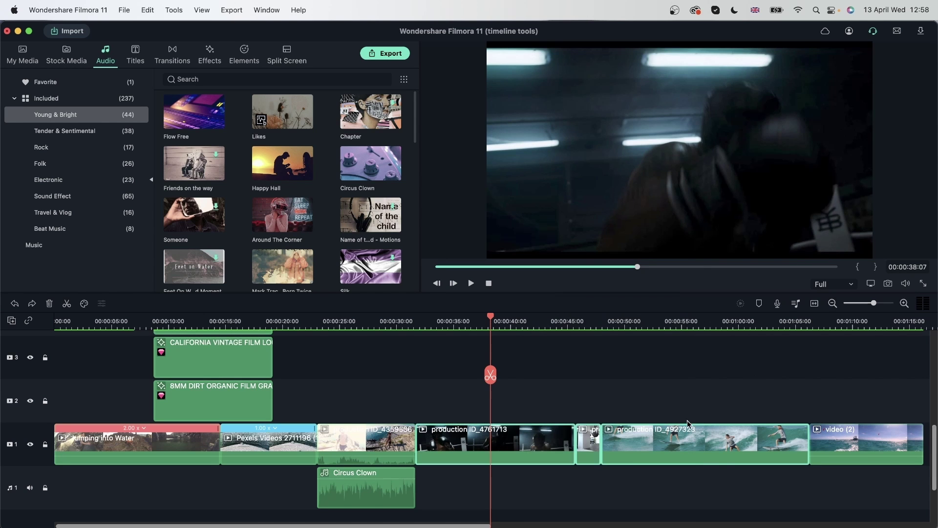
{"action": "left_click", "coordinate": [491, 375]}
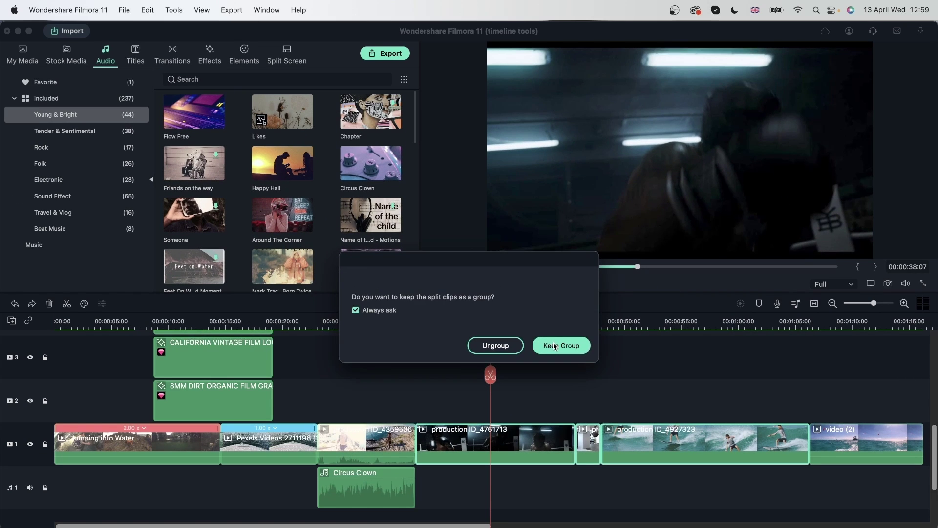
{"action": "left_click", "coordinate": [554, 347]}
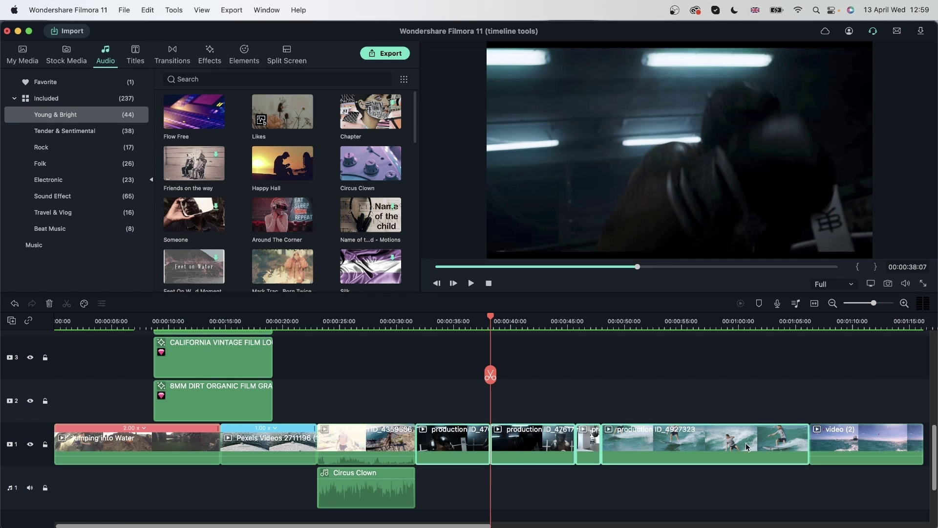
{"action": "mouse_move", "coordinate": [549, 442]}
{"action": "left_mouse_down"}
{"action": "mouse_move", "coordinate": [571, 356]}
{"action": "mouse_move", "coordinate": [553, 362]}
{"action": "left_mouse_up"}
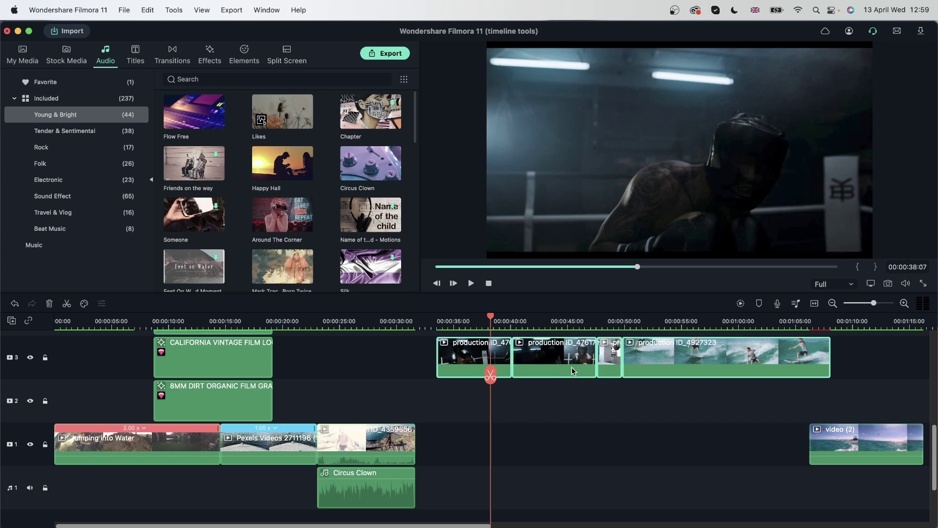
Step: Apply the downloaded CinematicThree effect to the first production clip on track 3 and play it back
{"action": "left_click", "coordinate": [207, 55]}
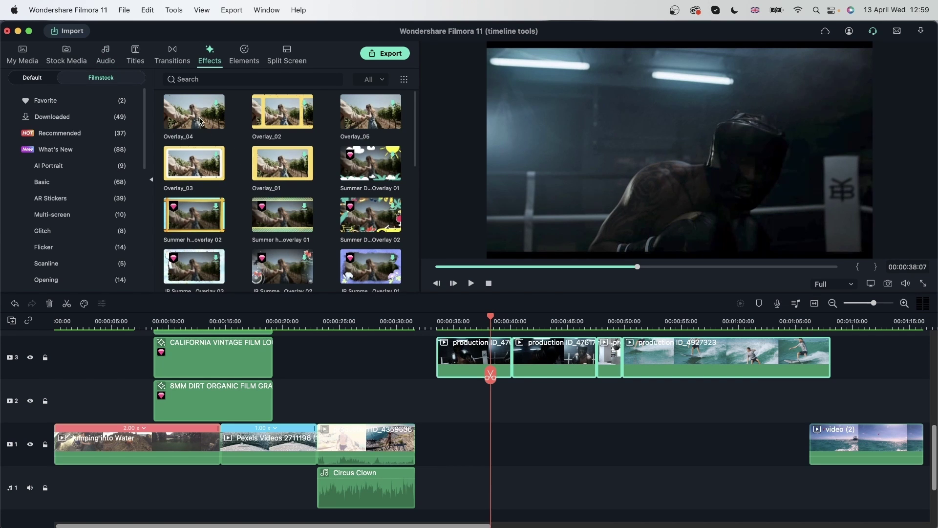
{"action": "left_click", "coordinate": [110, 117]}
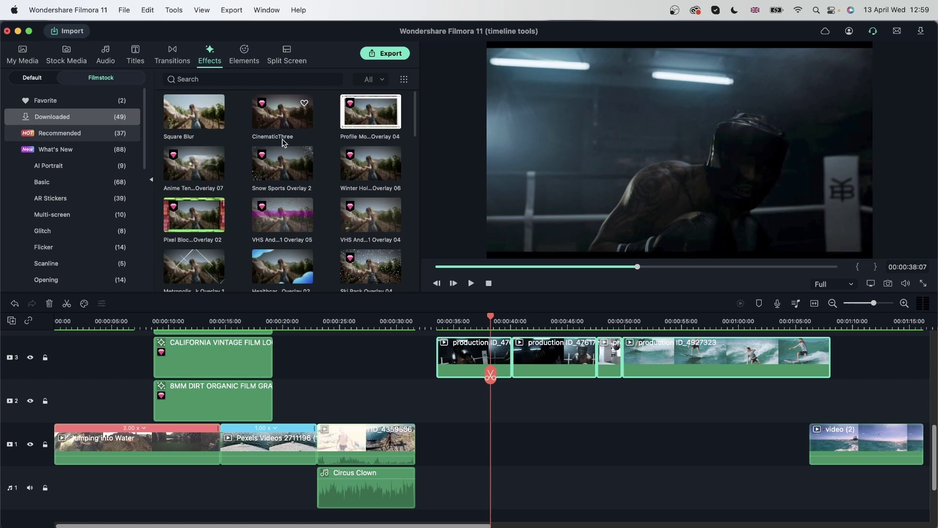
{"action": "left_click_drag", "start_coordinate": [286, 124], "coordinate": [533, 359]}
{"action": "left_click_drag", "start_coordinate": [492, 318], "coordinate": [496, 337]}
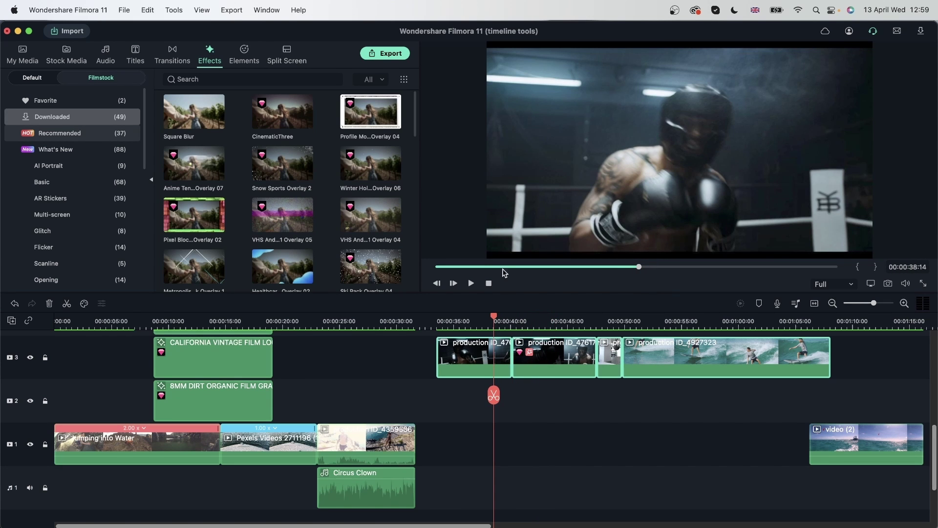
{"action": "key", "text": "space"}
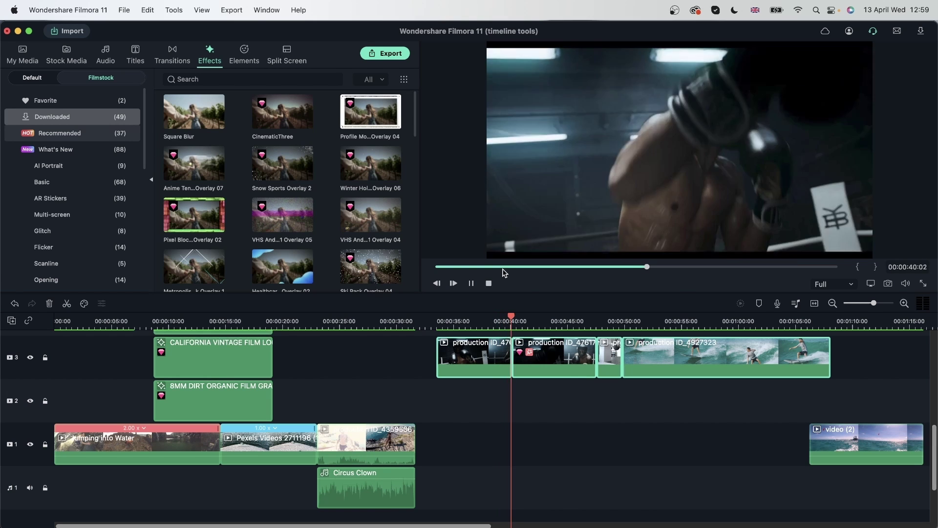
{"action": "key", "text": "space"}
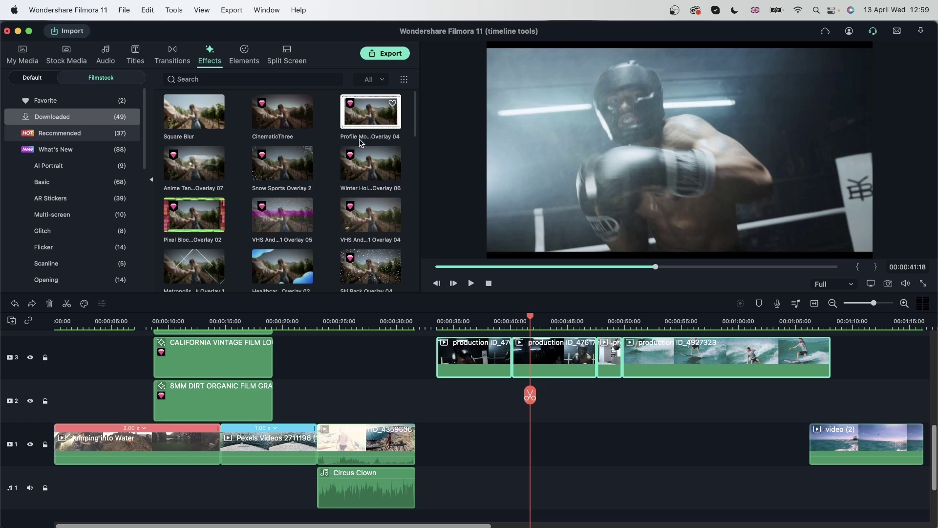
Step: Add an overlay effect to the second boxing clip and replay it from about 37 to 41 seconds
{"action": "left_click_drag", "start_coordinate": [360, 142], "coordinate": [568, 359]}
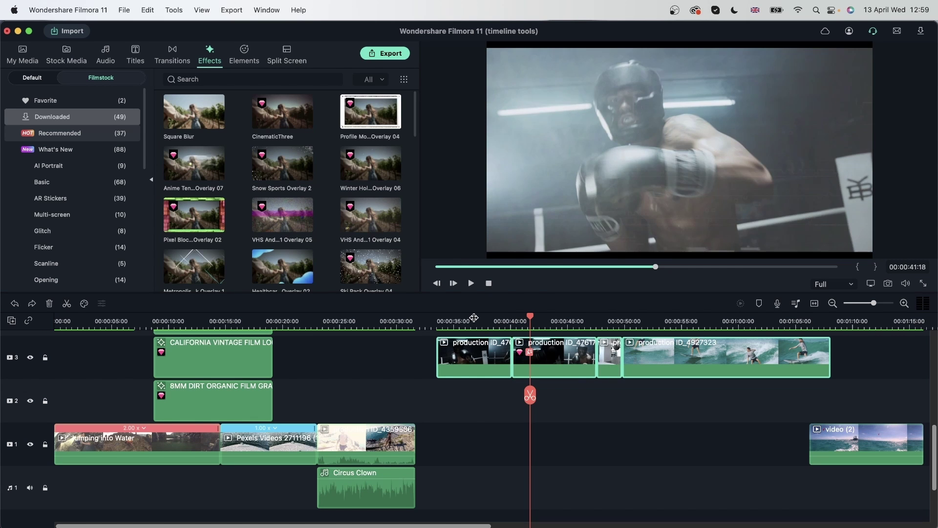
{"action": "left_click", "coordinate": [474, 317]}
{"action": "key", "text": "space"}
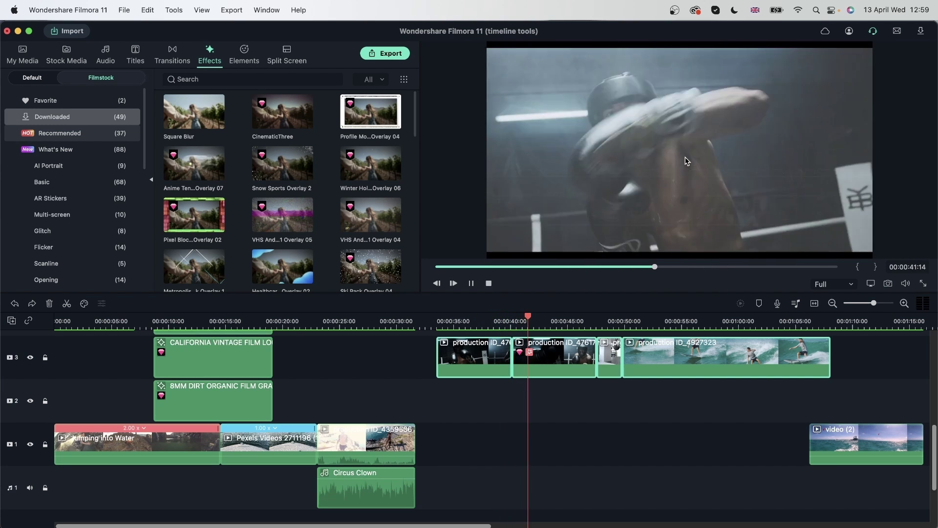
{"action": "key", "text": "space"}
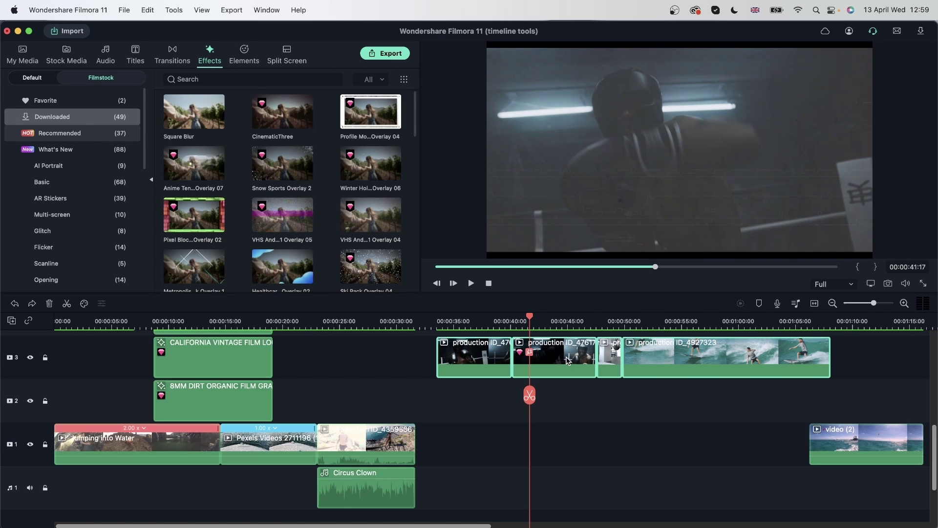
Step: Ungroup the track-3 clips and ripple-delete the tiny sliver clip with Shift+Delete
{"action": "right_click", "coordinate": [586, 359]}
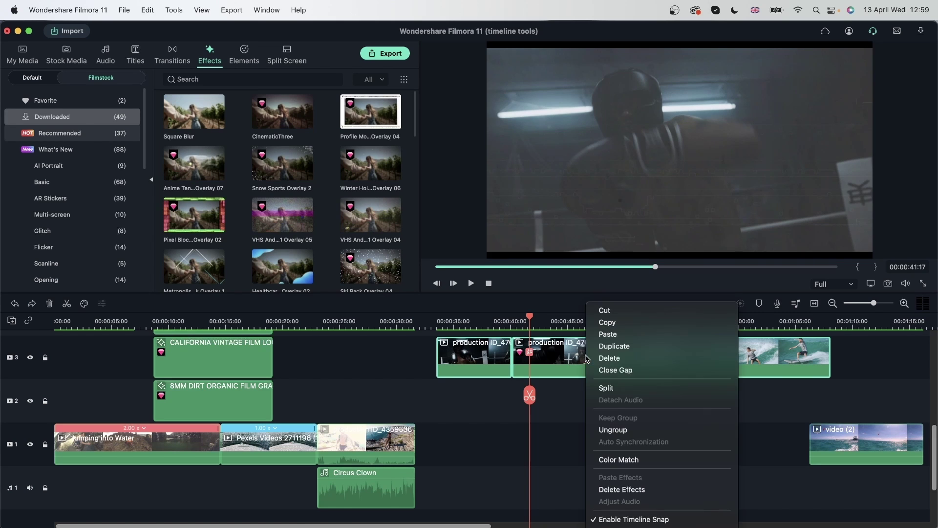
{"action": "left_click", "coordinate": [618, 430]}
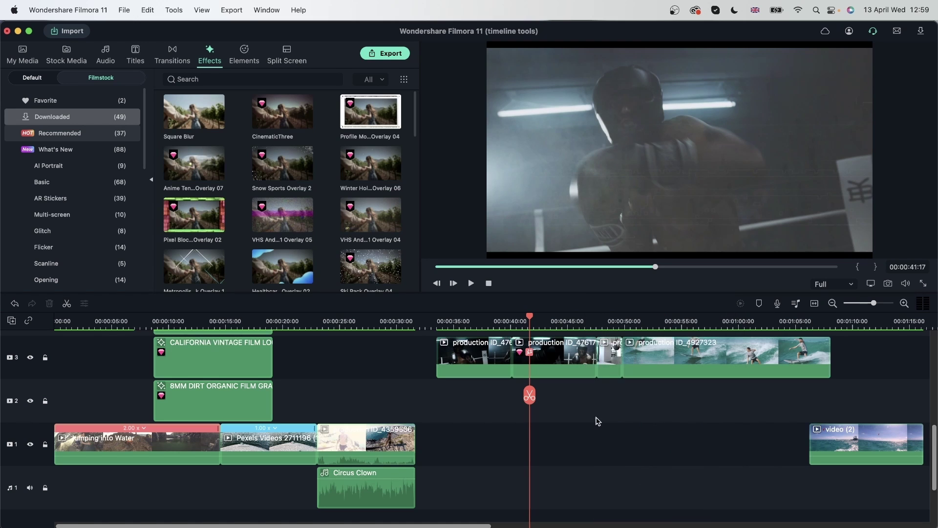
{"action": "left_click", "coordinate": [612, 353]}
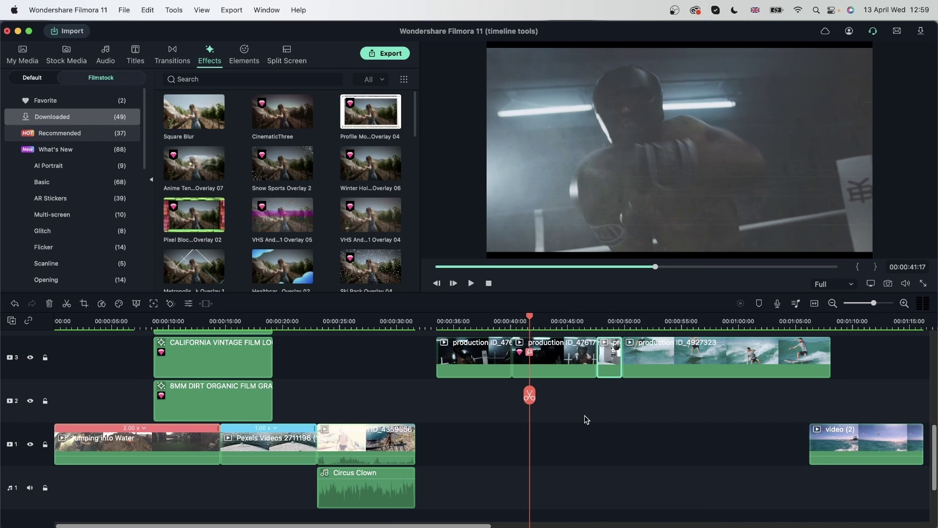
{"action": "key", "text": "shift+Delete"}
Step: Delete effects from the remaining track-3 clips, undo that, then regroup them with Keep Group
{"action": "left_click", "coordinate": [461, 358]}
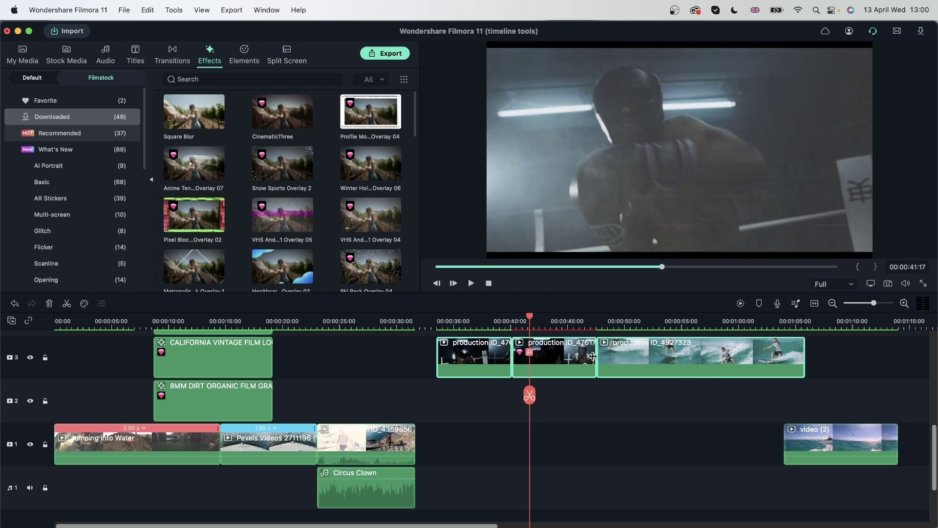
{"action": "right_click", "coordinate": [567, 358]}
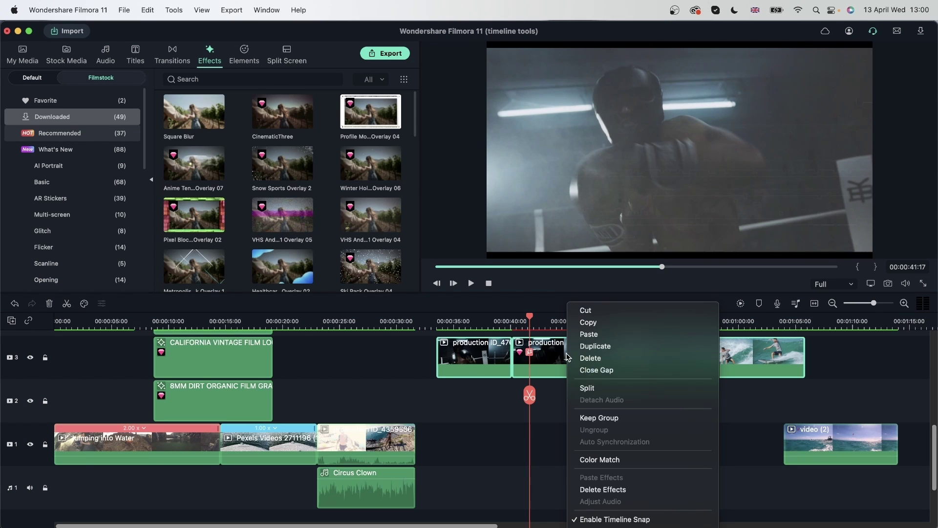
{"action": "left_click", "coordinate": [605, 490]}
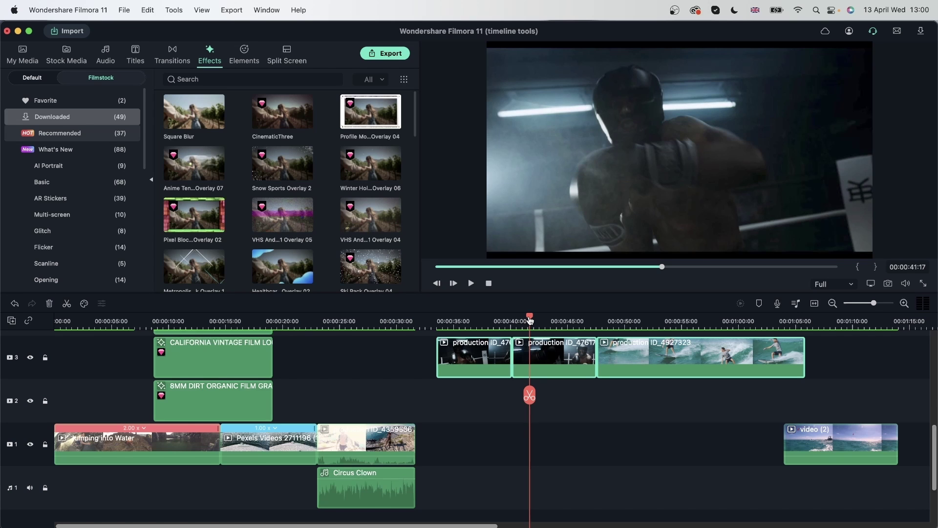
{"action": "key", "text": "super+z"}
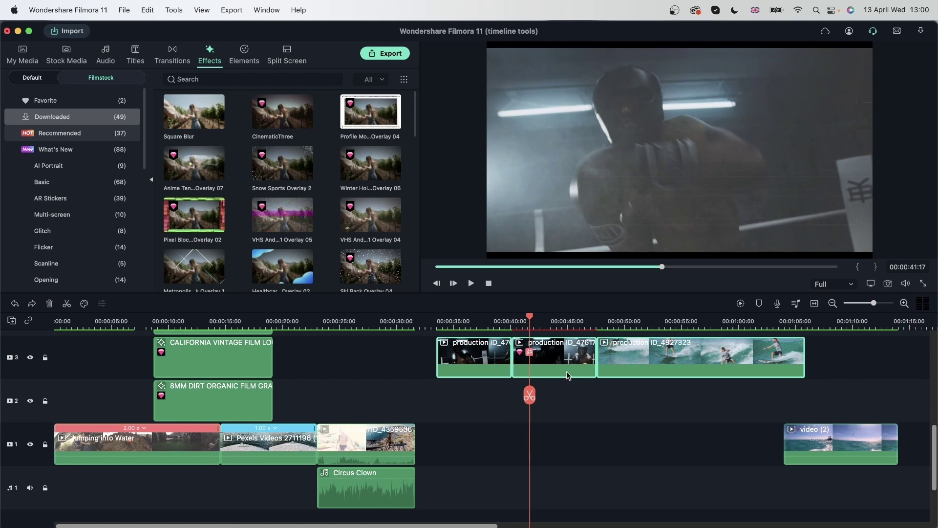
{"action": "right_click", "coordinate": [556, 360]}
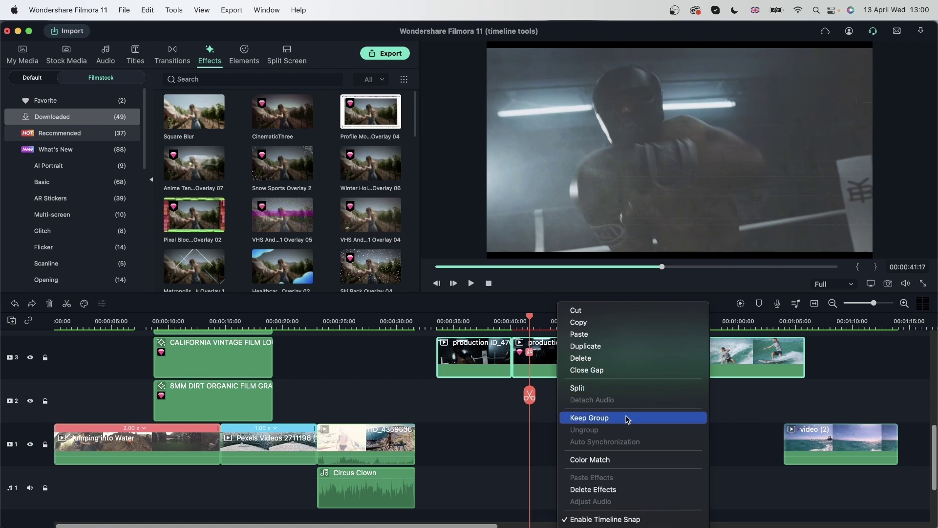
{"action": "left_click", "coordinate": [737, 425]}
{"action": "left_click", "coordinate": [625, 418]}
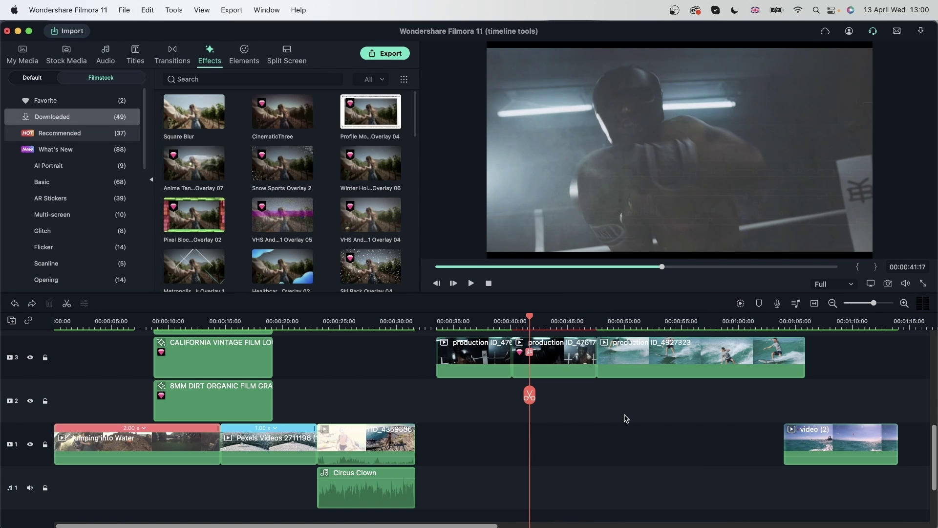
Step: Delete VHS And Glitch Effect Vol 01 Overlay 05 from the second production clip's Video > Effects list
{"action": "double_click", "coordinate": [561, 357]}
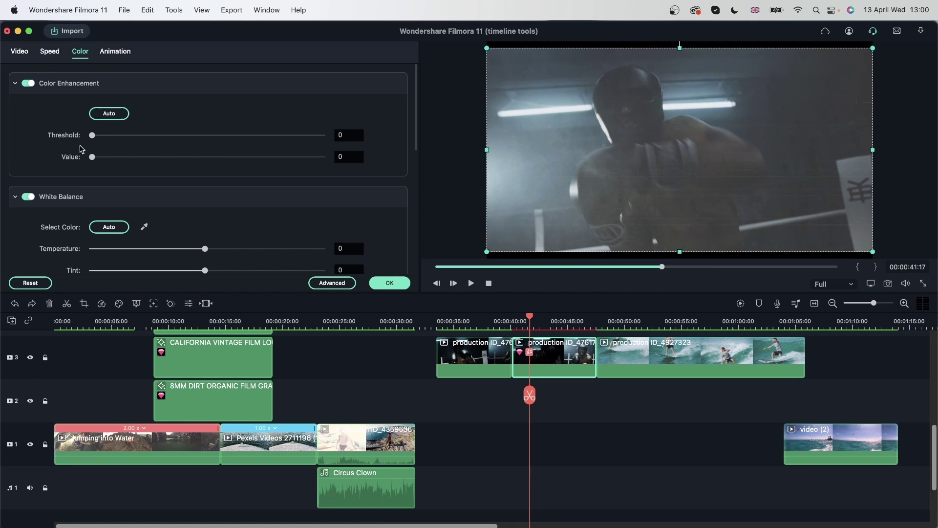
{"action": "left_click", "coordinate": [18, 53]}
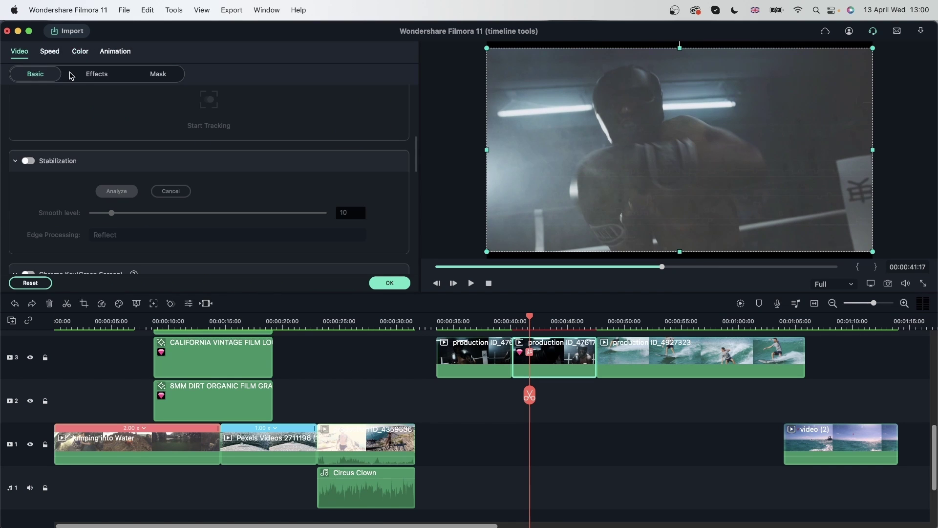
{"action": "left_click", "coordinate": [97, 74]}
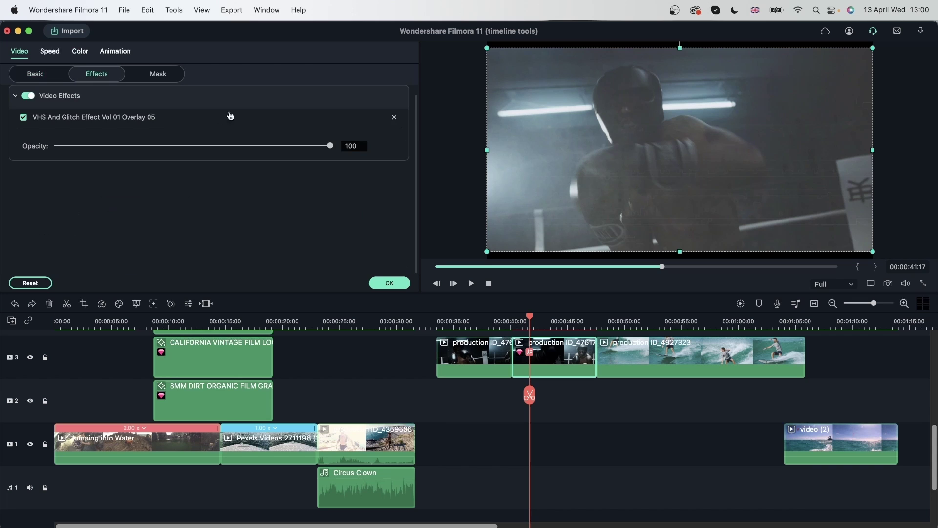
{"action": "left_click", "coordinate": [394, 119]}
{"action": "left_click", "coordinate": [536, 438]}
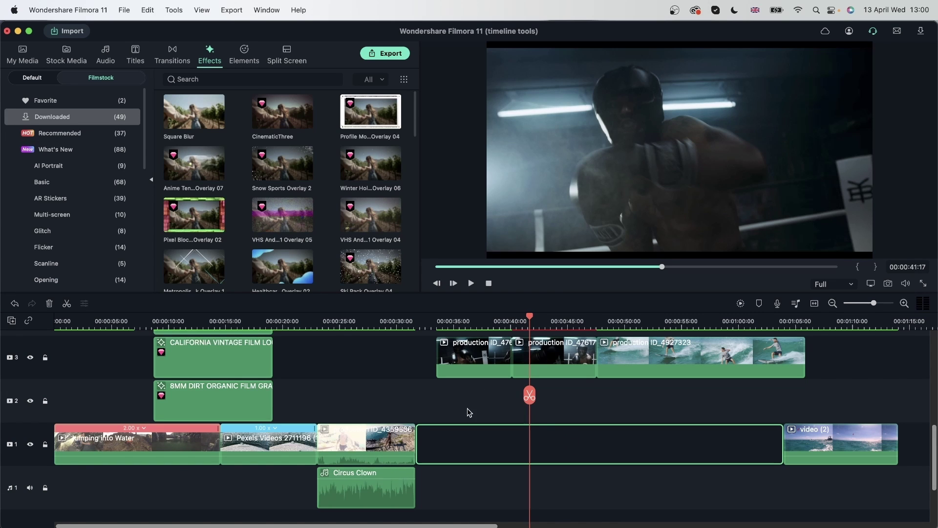
{"action": "scroll", "coordinate": [645, 466], "scroll_direction": "up", "scroll_amount": 3}
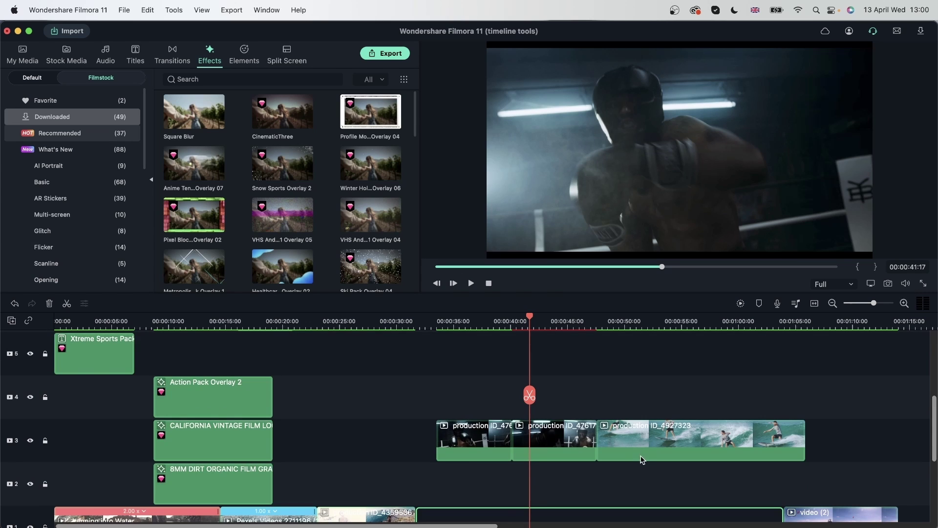
{"action": "scroll", "coordinate": [327, 444], "scroll_direction": "down", "scroll_amount": 2}
{"action": "scroll", "coordinate": [314, 440], "scroll_direction": "down", "scroll_amount": 3}
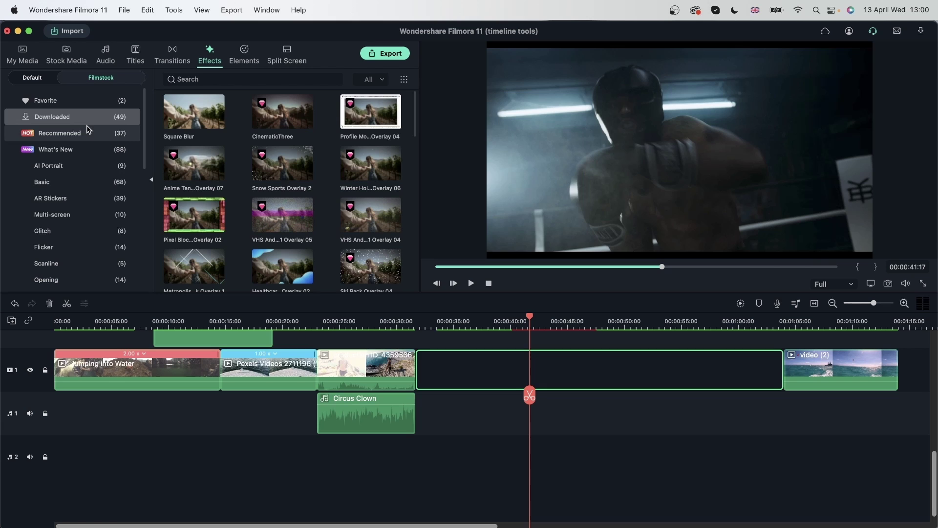
Step: Apply overlay effects to Jumping into Water and ID_4359586, and a sparkle overlay to video (2)
{"action": "left_click_drag", "start_coordinate": [360, 218], "coordinate": [128, 362]}
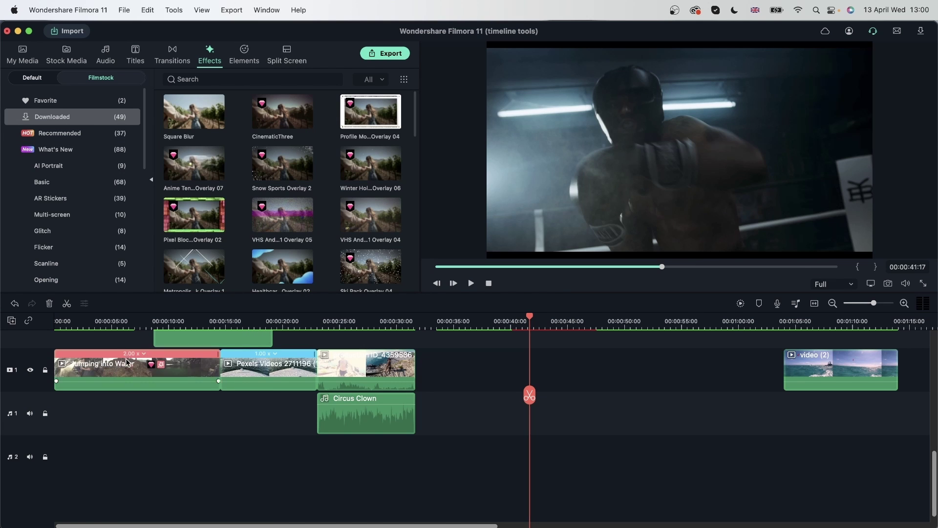
{"action": "left_click_drag", "start_coordinate": [195, 163], "coordinate": [382, 400]}
{"action": "left_click_drag", "start_coordinate": [817, 374], "coordinate": [460, 392]}
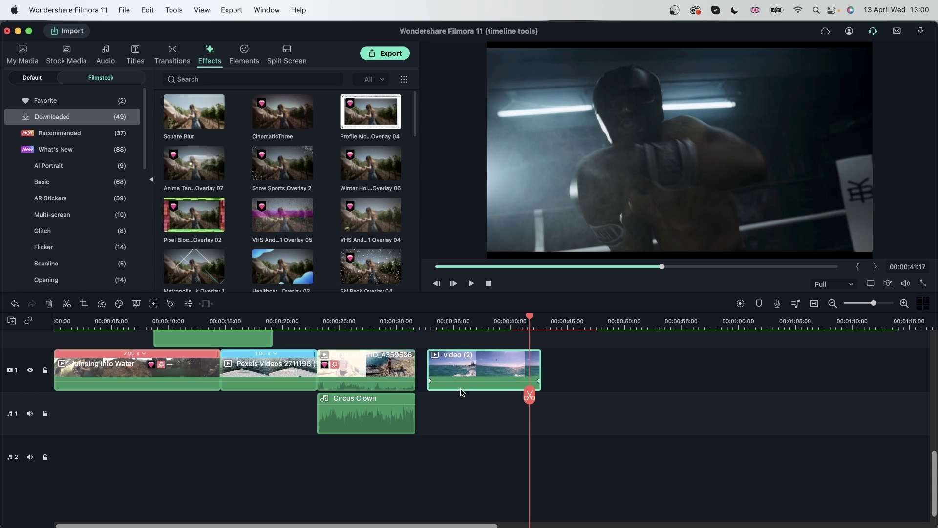
{"action": "left_click_drag", "start_coordinate": [370, 268], "coordinate": [478, 388]}
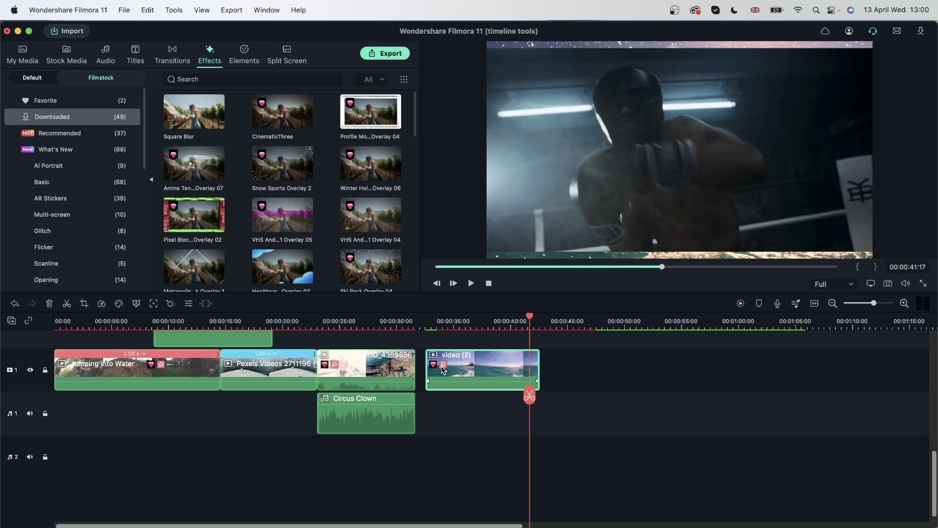
{"action": "scroll", "coordinate": [493, 429], "scroll_direction": "up", "scroll_amount": 2}
{"action": "scroll", "coordinate": [241, 465], "scroll_direction": "up", "scroll_amount": 1}
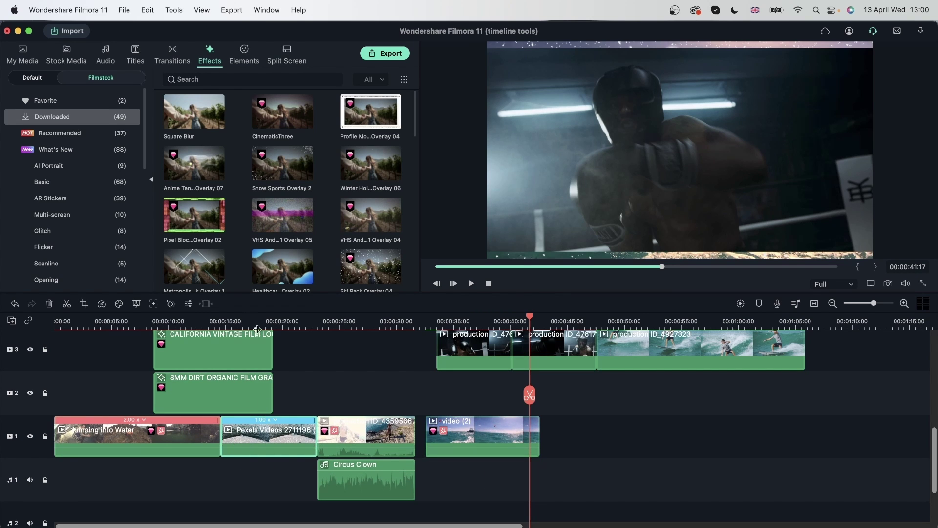
Step: Preview frames of Jumping into Water and the Pexels clip, parking the playhead near 32 seconds
{"action": "left_click", "coordinate": [123, 321]}
{"action": "scroll", "coordinate": [165, 414], "scroll_direction": "down", "scroll_amount": 1}
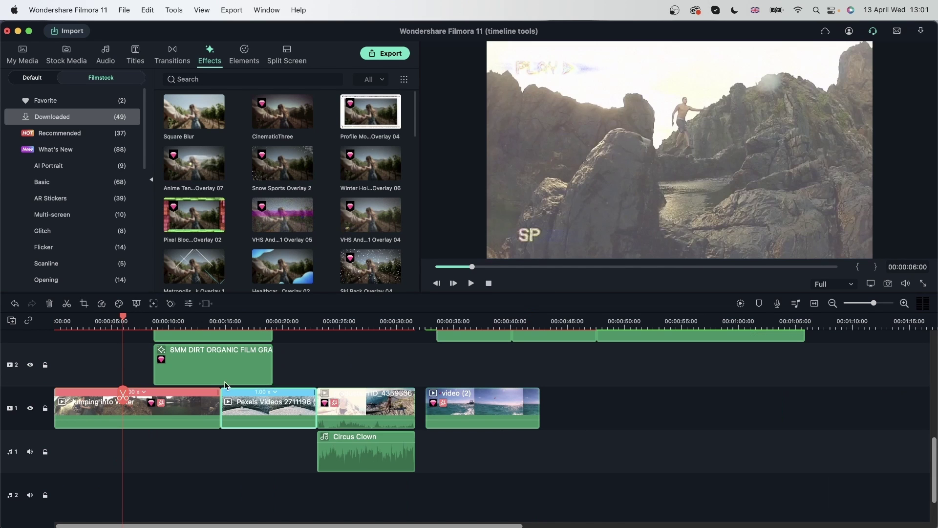
{"action": "left_click", "coordinate": [277, 321]}
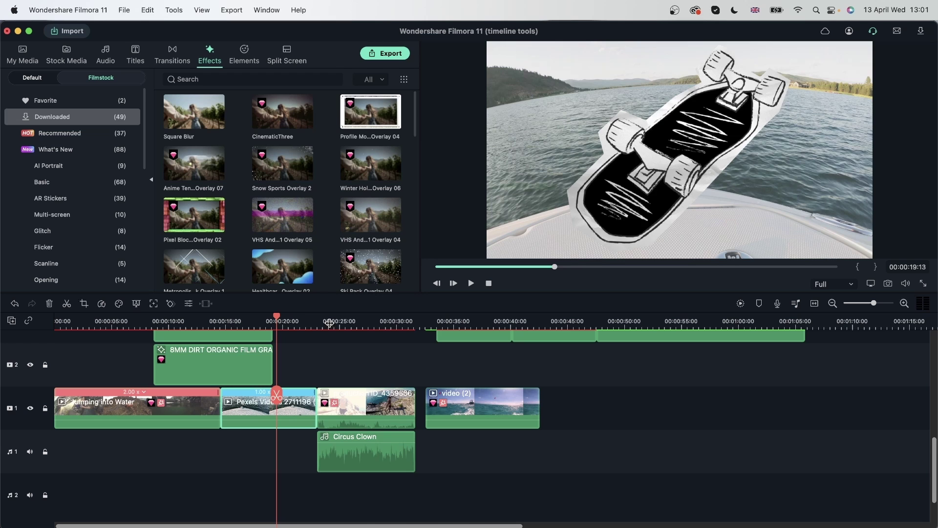
{"action": "left_click", "coordinate": [366, 324]}
{"action": "left_click", "coordinate": [425, 325]}
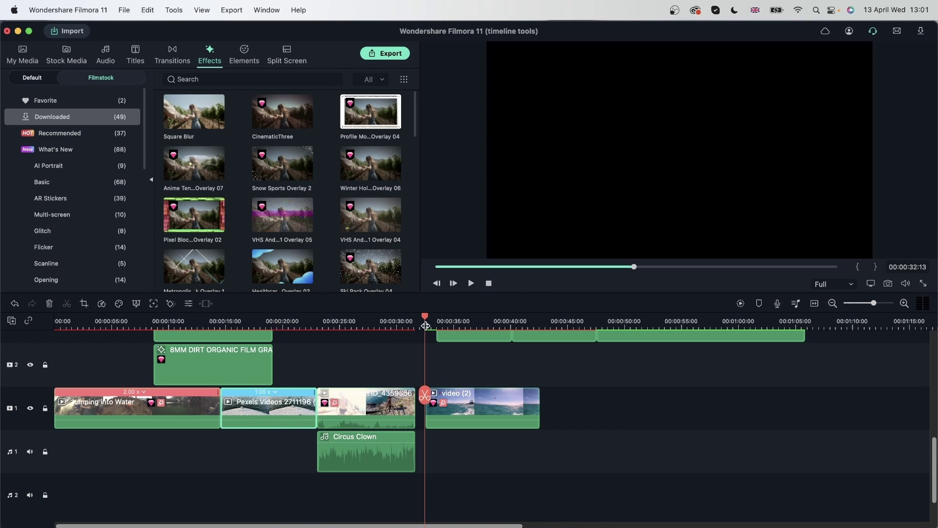
Step: Delete effects from all four track-1 clips and move video (2) to start around 52 seconds
{"action": "left_click_drag", "start_coordinate": [623, 411], "coordinate": [119, 409]}
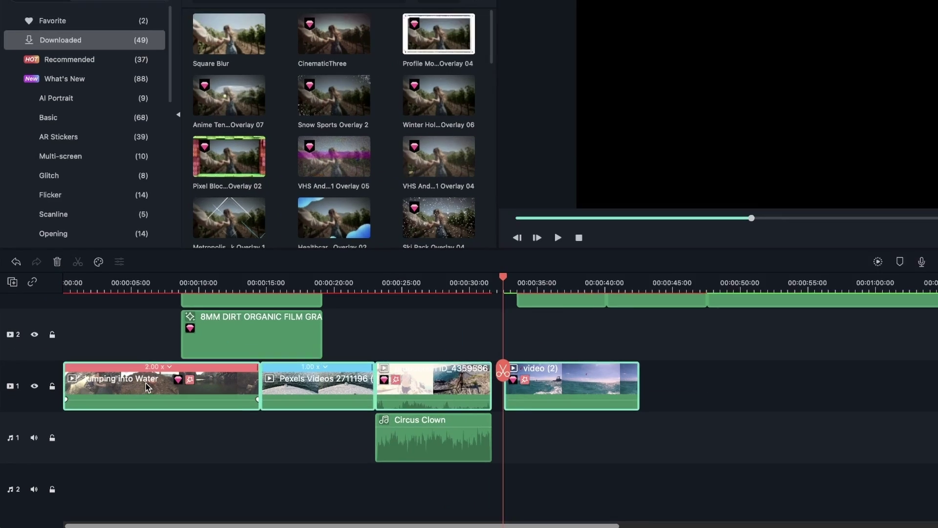
{"action": "right_click", "coordinate": [146, 383]}
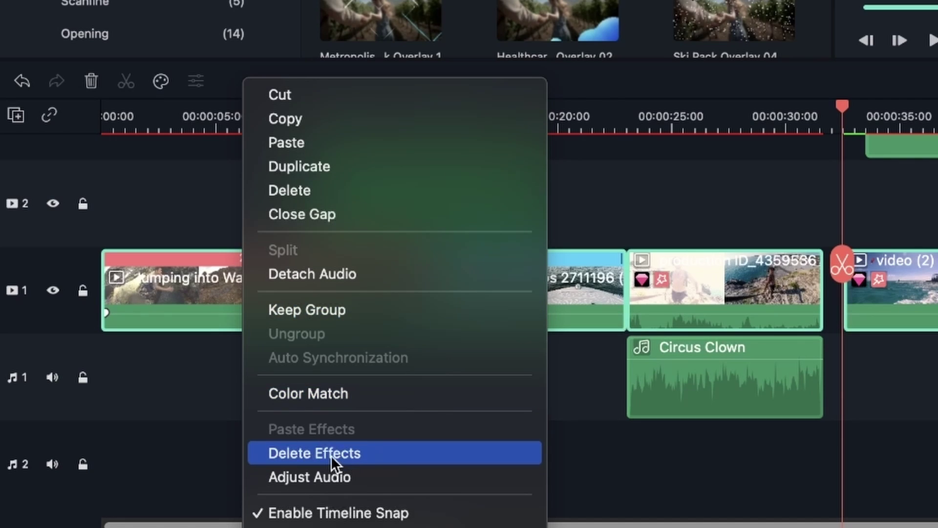
{"action": "left_click", "coordinate": [331, 455]}
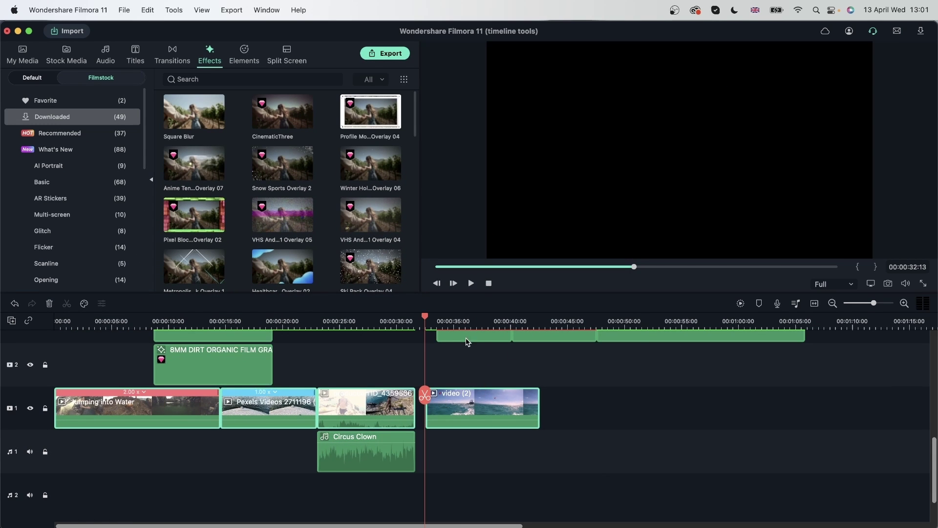
{"action": "right_click", "coordinate": [486, 409]}
{"action": "left_click", "coordinate": [579, 519]}
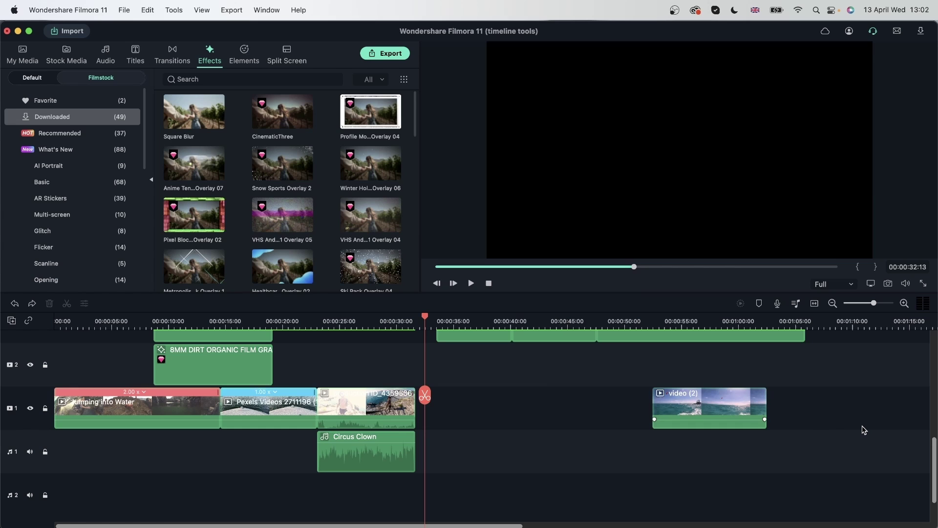